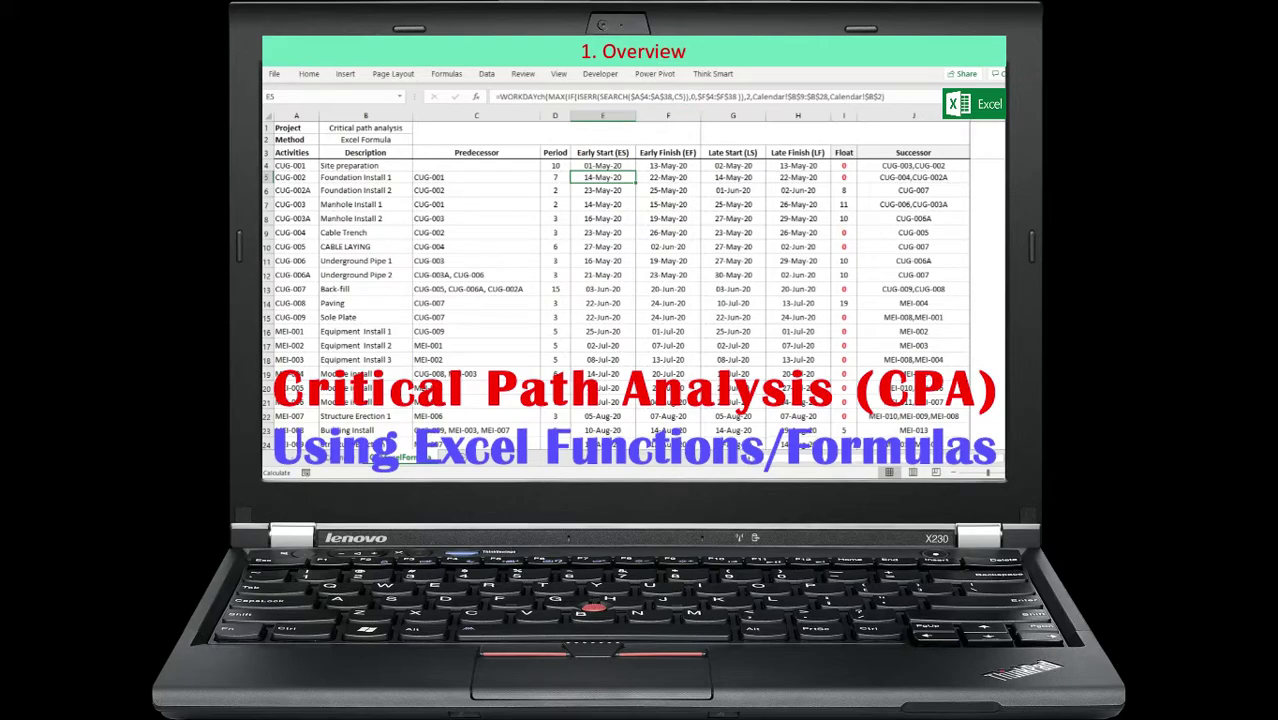
- Examine the early start and early finish formulas of Foundation Install 1 (CUG-002) in E5 and F5
key("F2")
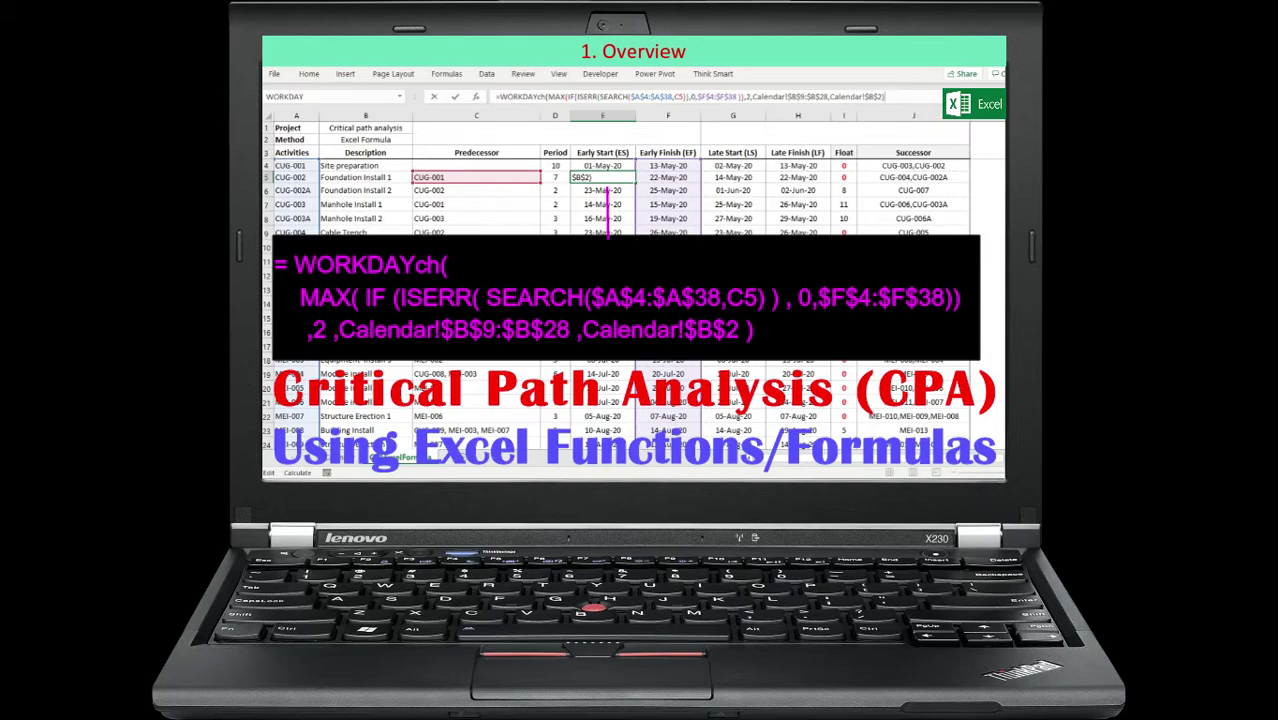
key("ctrl+Return")
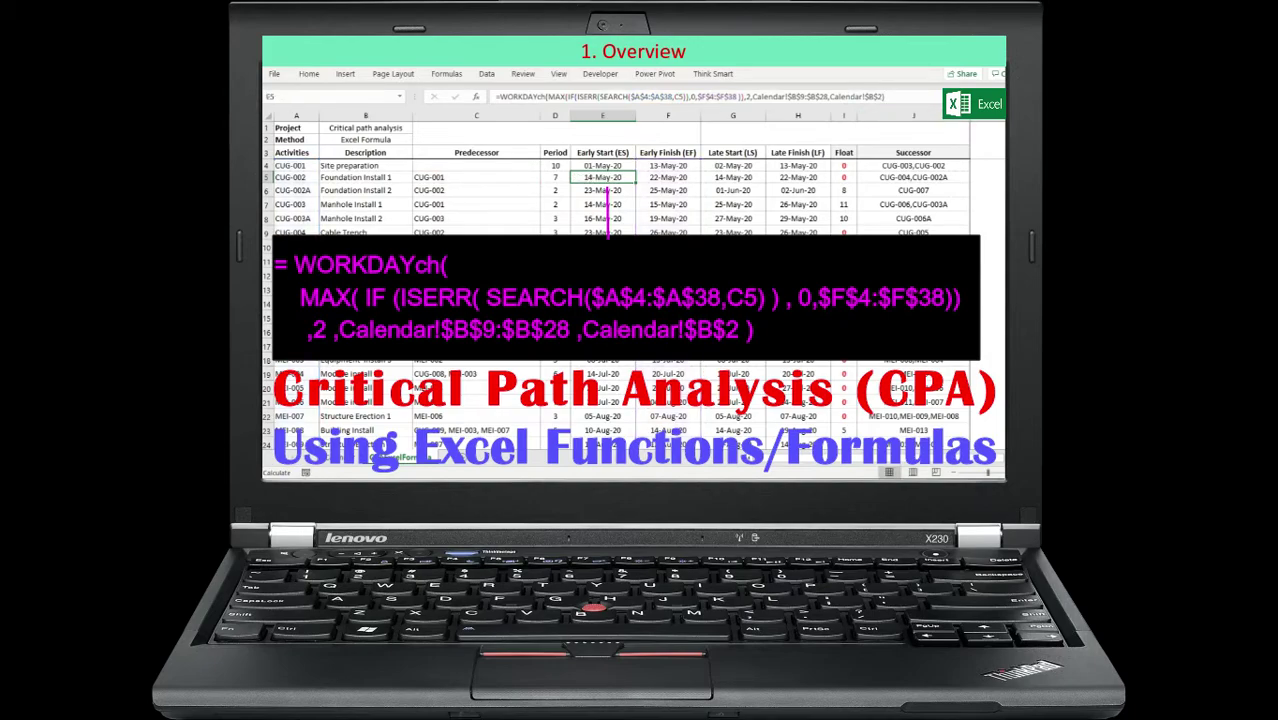
key("Right")
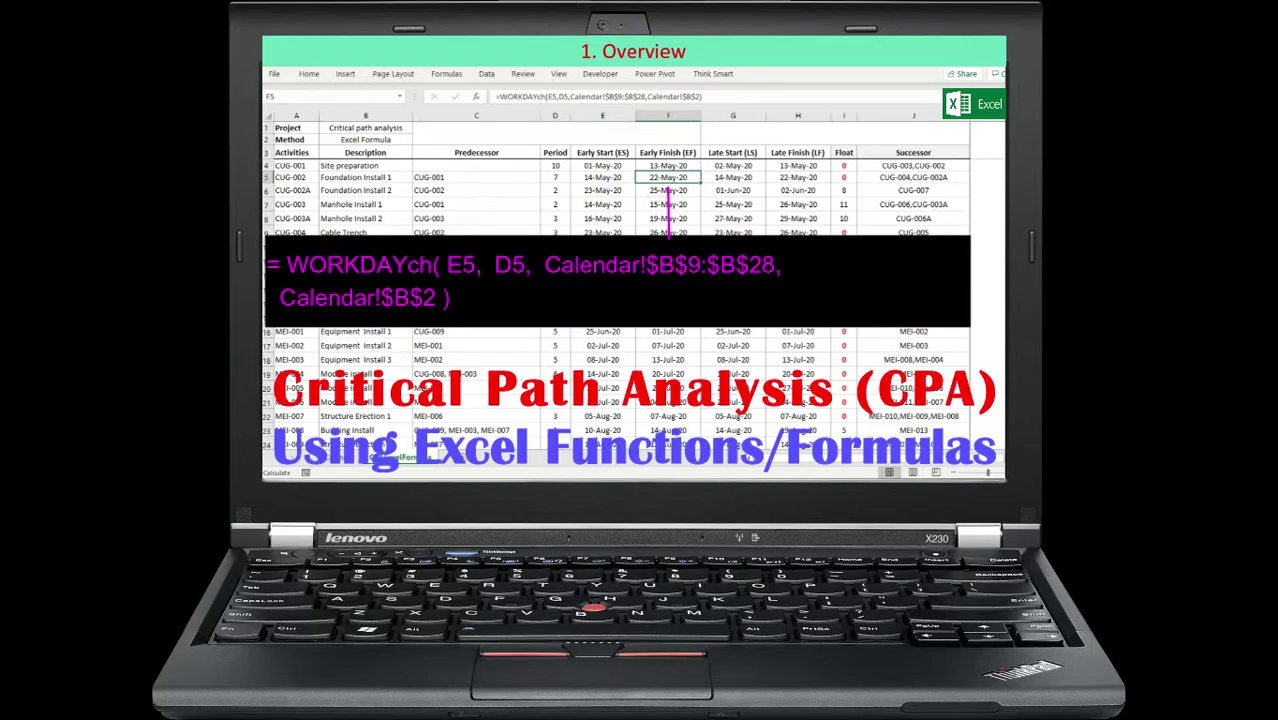
key("F2")
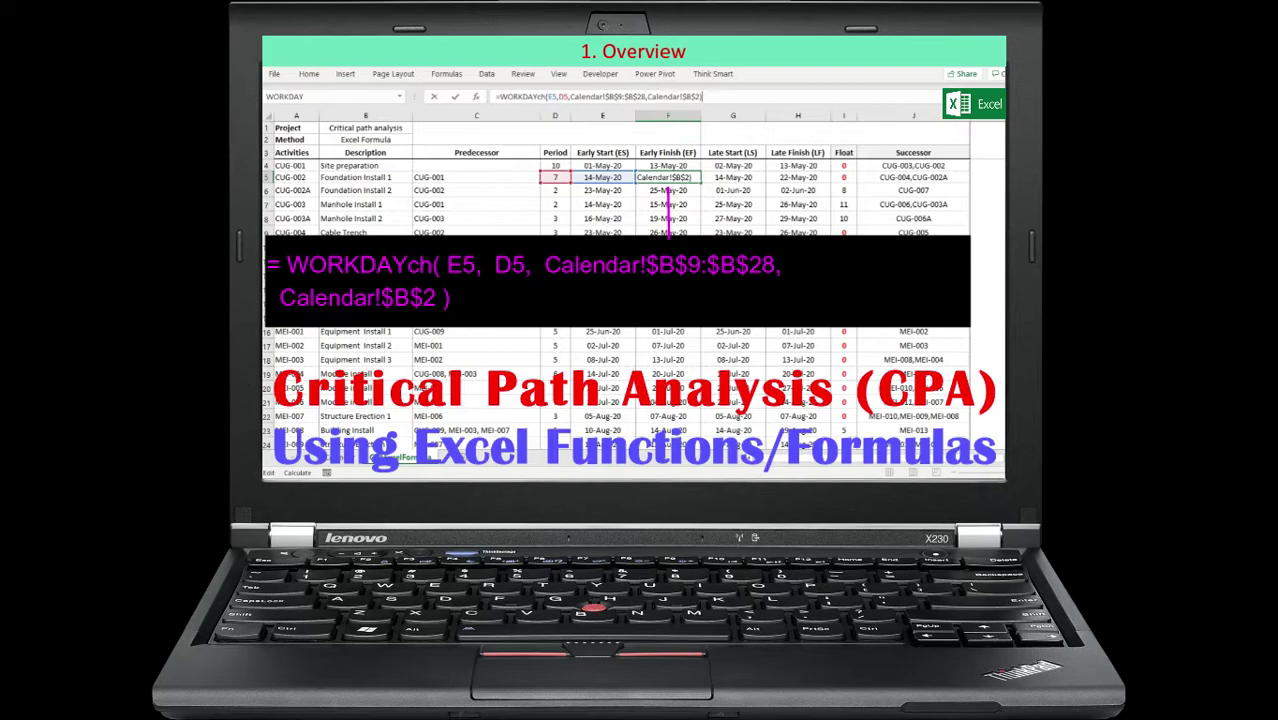
key("ctrl+Return")
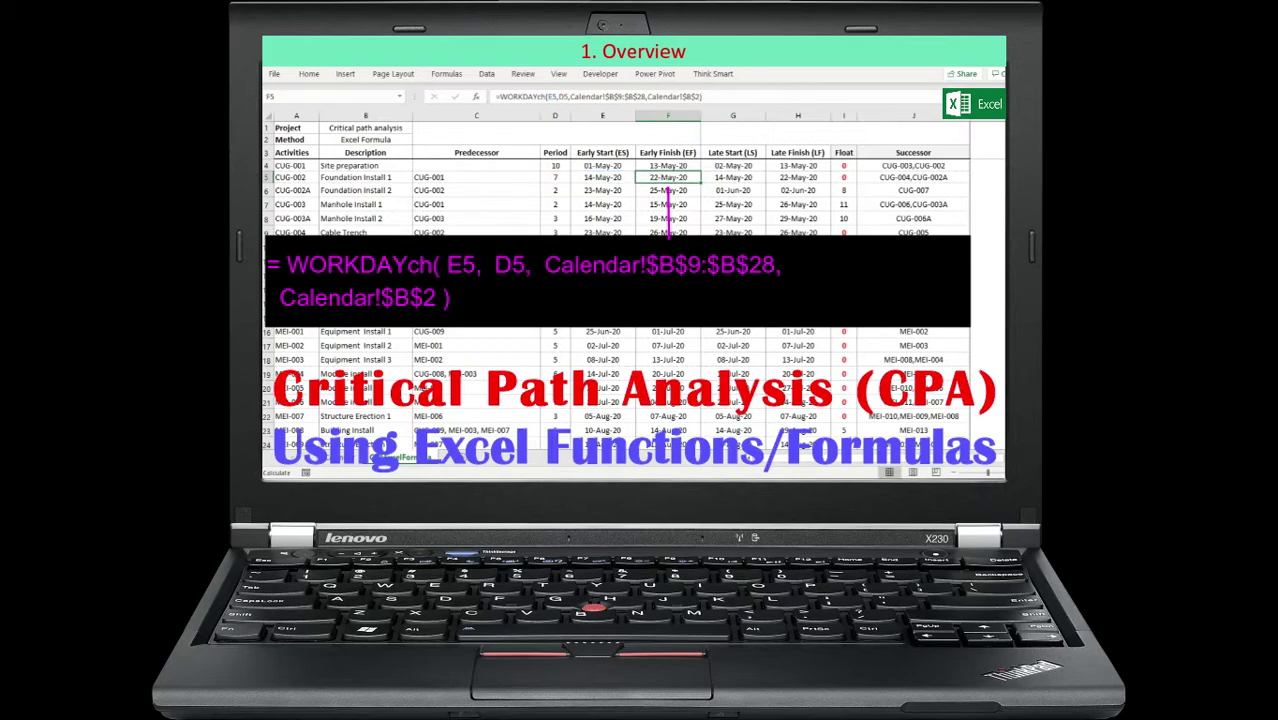
- Examine the late finish and late start formulas of Foundation Install 1 (CUG-002) in H5 and G5
key("Right")
key("Right")
key("F2")
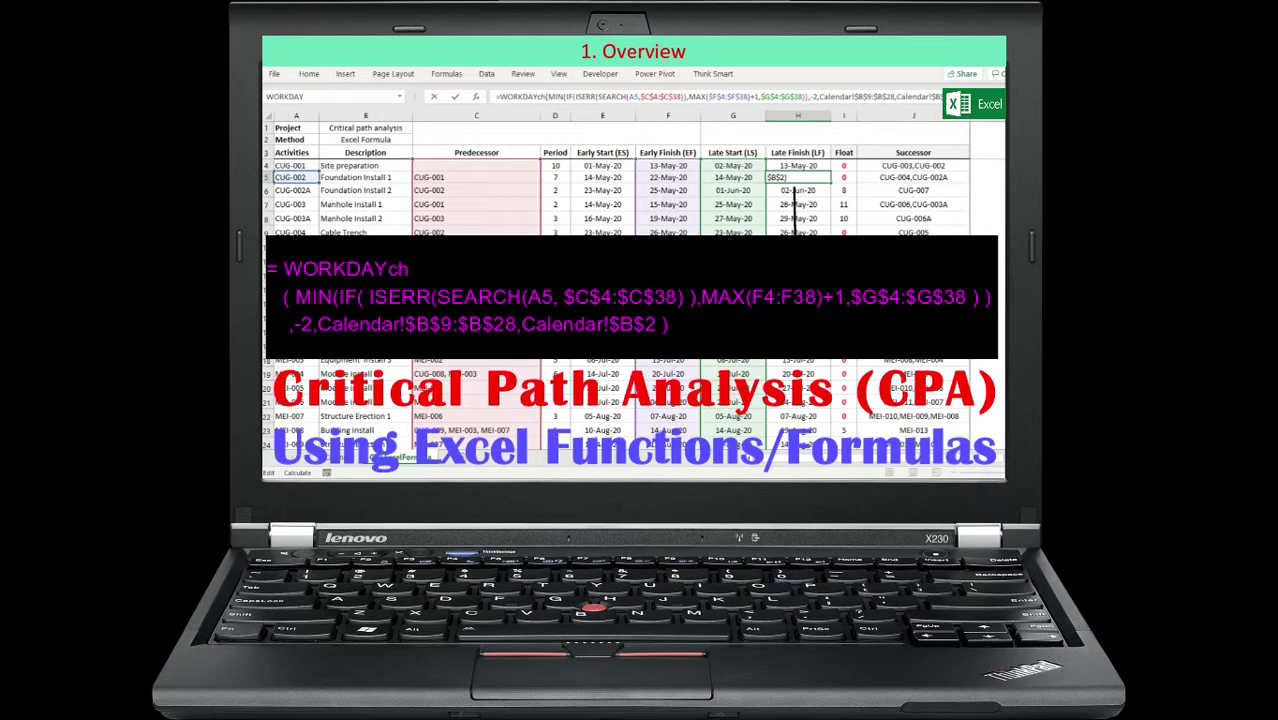
key("Escape")
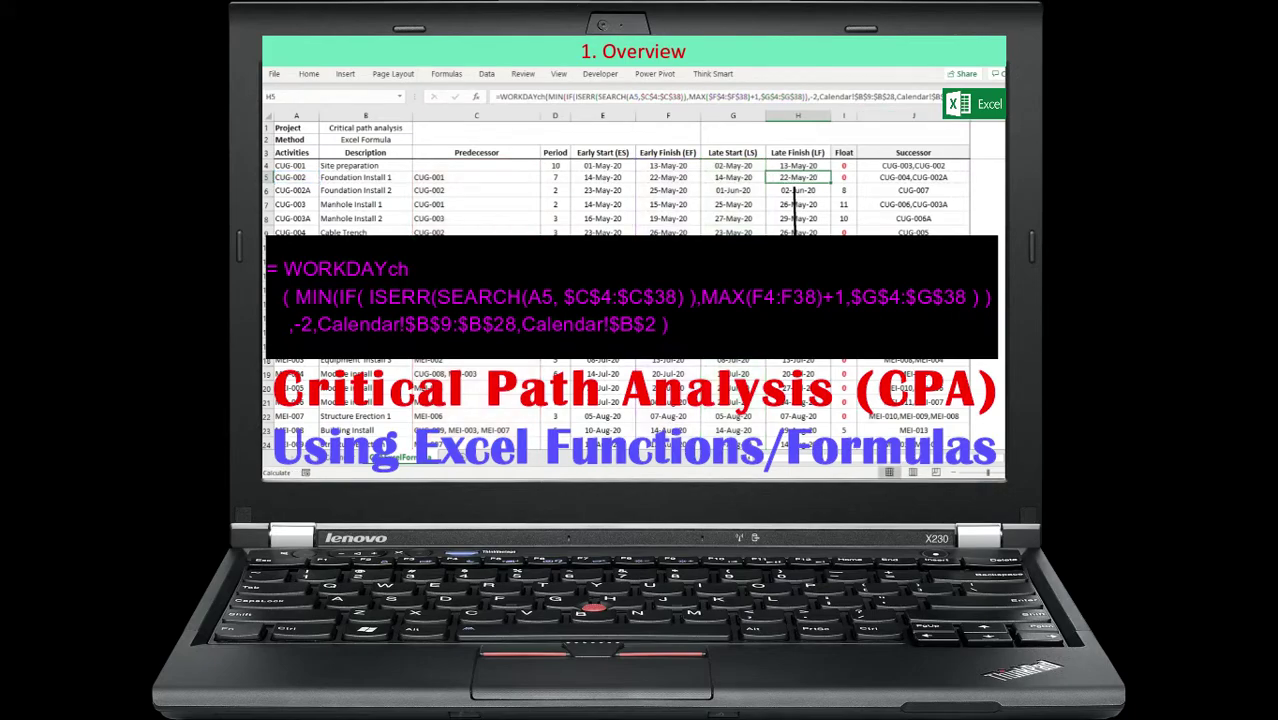
left_click(733, 177)
key("F2")
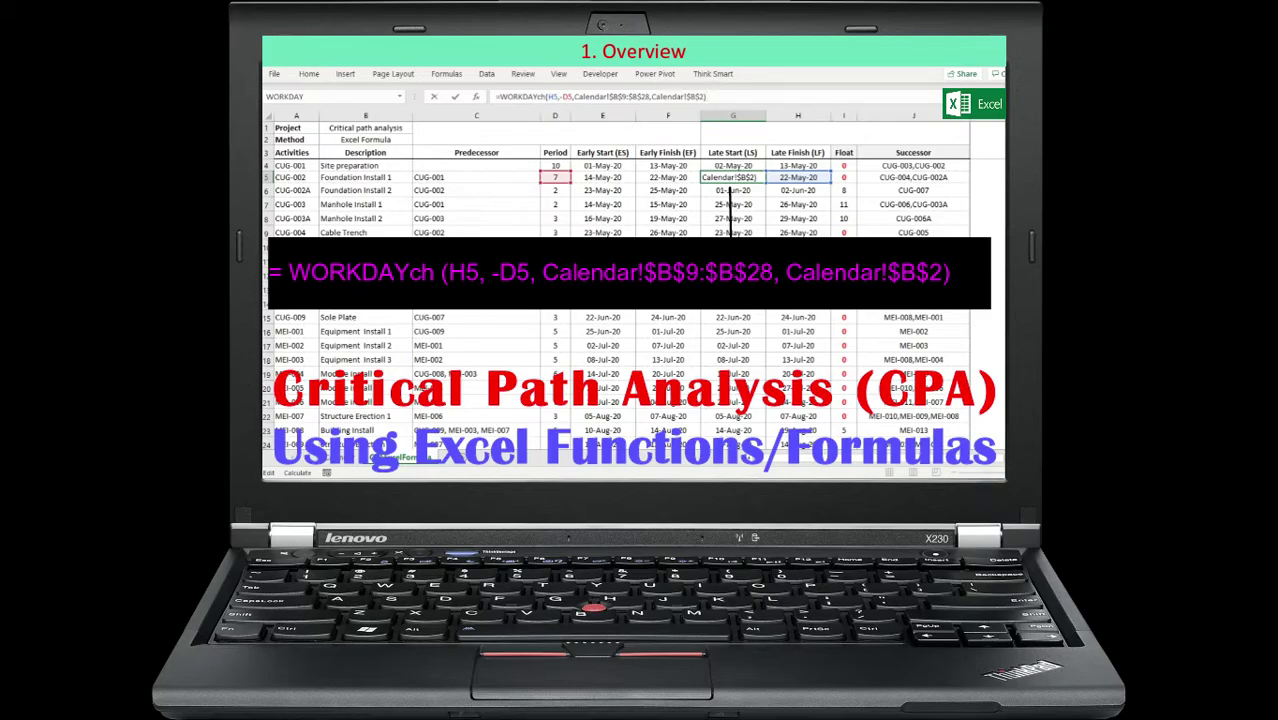
- Generate the precedence diagram's activity nodes from the activity table on the PDM_CPA sheet
left_click_drag(30, 151, 300, 599)
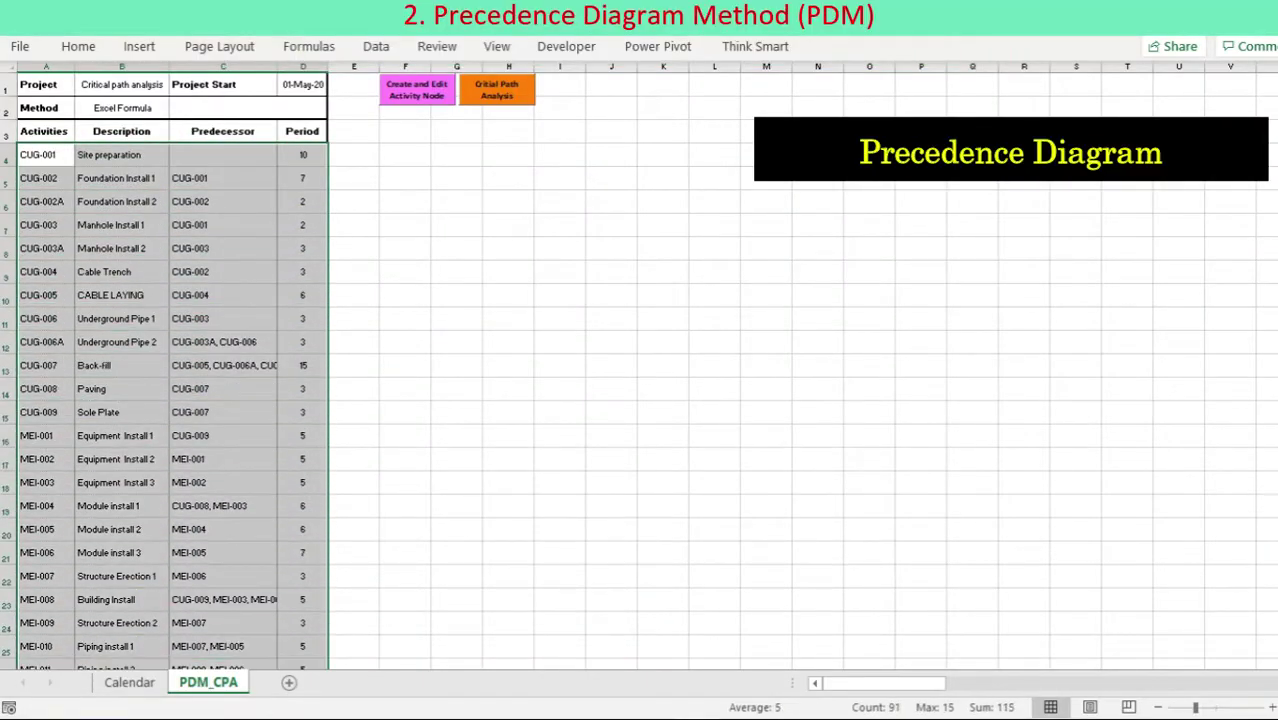
scroll(640, 370, "up", 5)
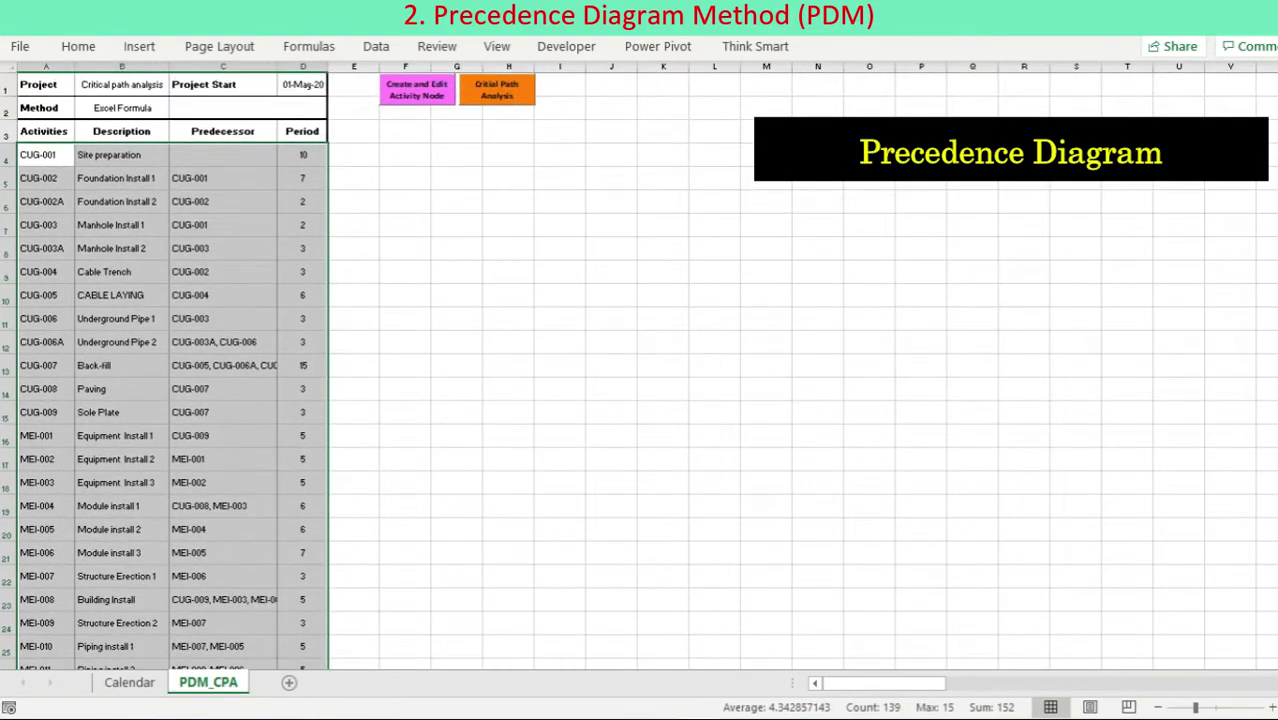
left_click(45, 131)
left_click(417, 89)
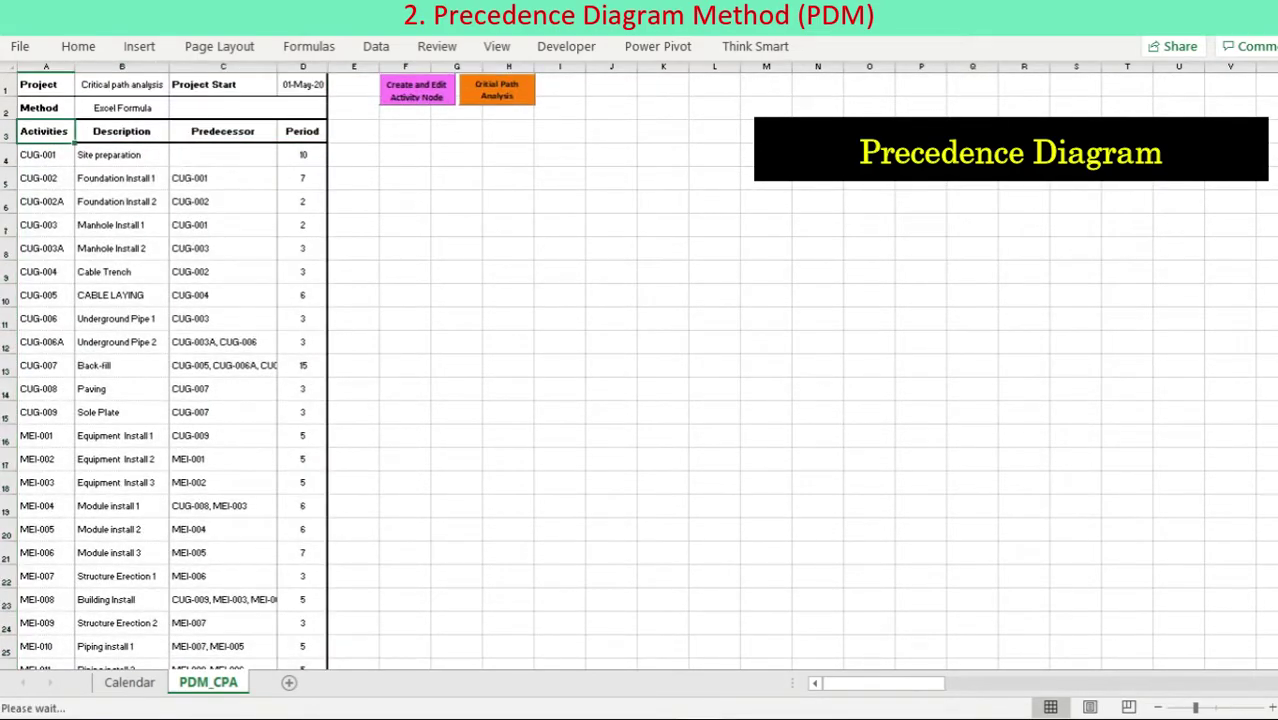
left_click_drag(898, 683, 956, 683)
left_click_drag(1077, 683, 882, 683)
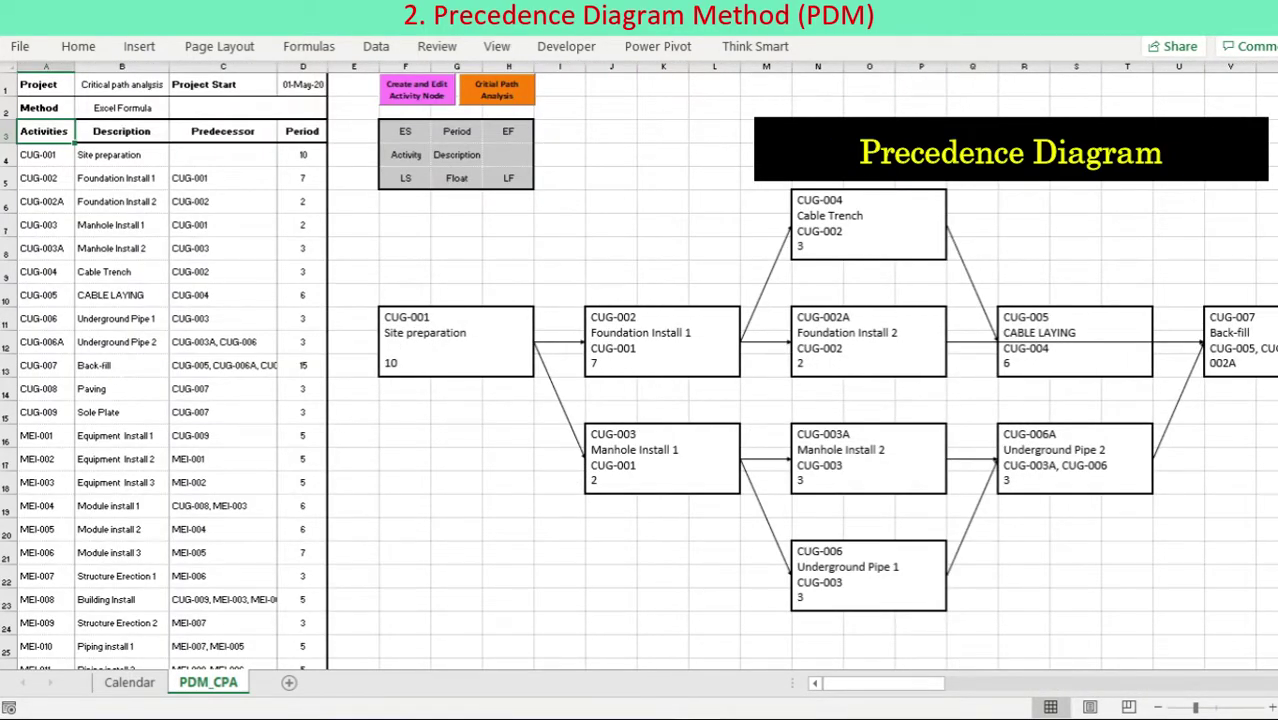
- Move the Foundation Install 2 node (CUG-002A) above the Cable Trench node, and shift another node further along the network upward
left_click_drag(867, 343, 870, 134)
left_click_drag(884, 683, 950, 683)
left_click_drag(713, 342, 714, 228)
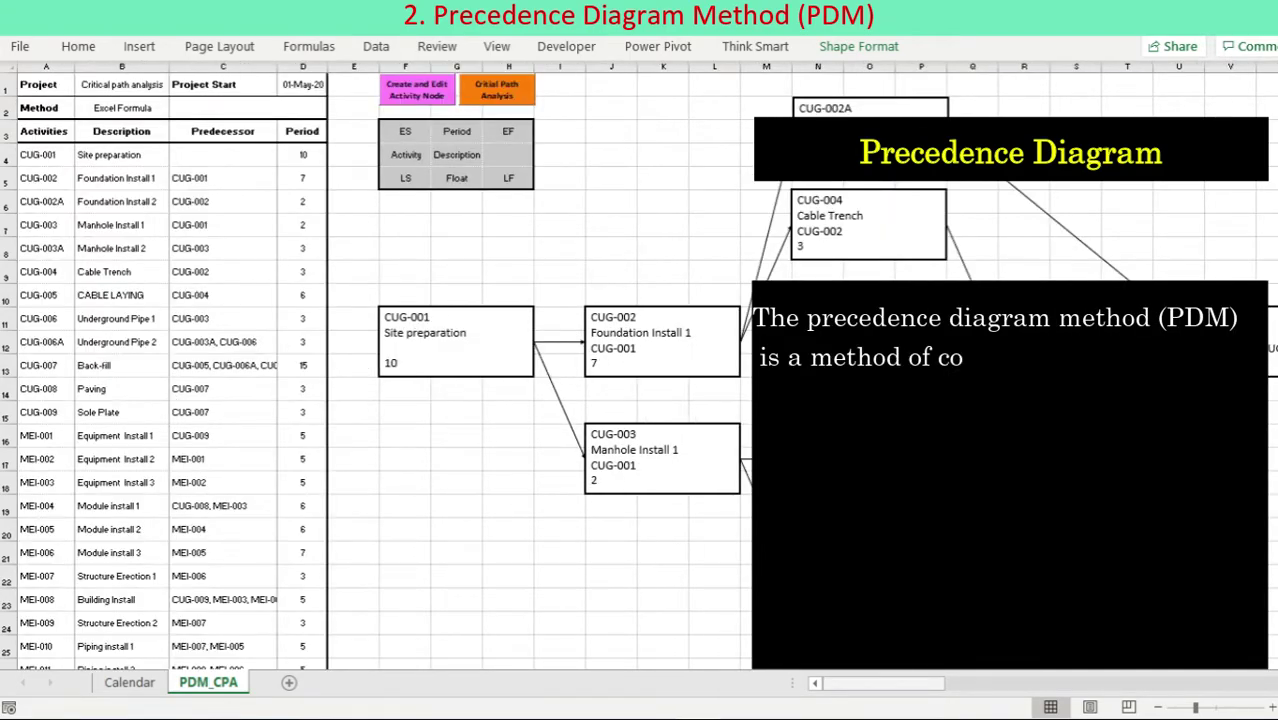
- Run the critical path analysis on the diagram and set the early start of Site preparation (CUG-001) to 1/5/2020
left_click(497, 90)
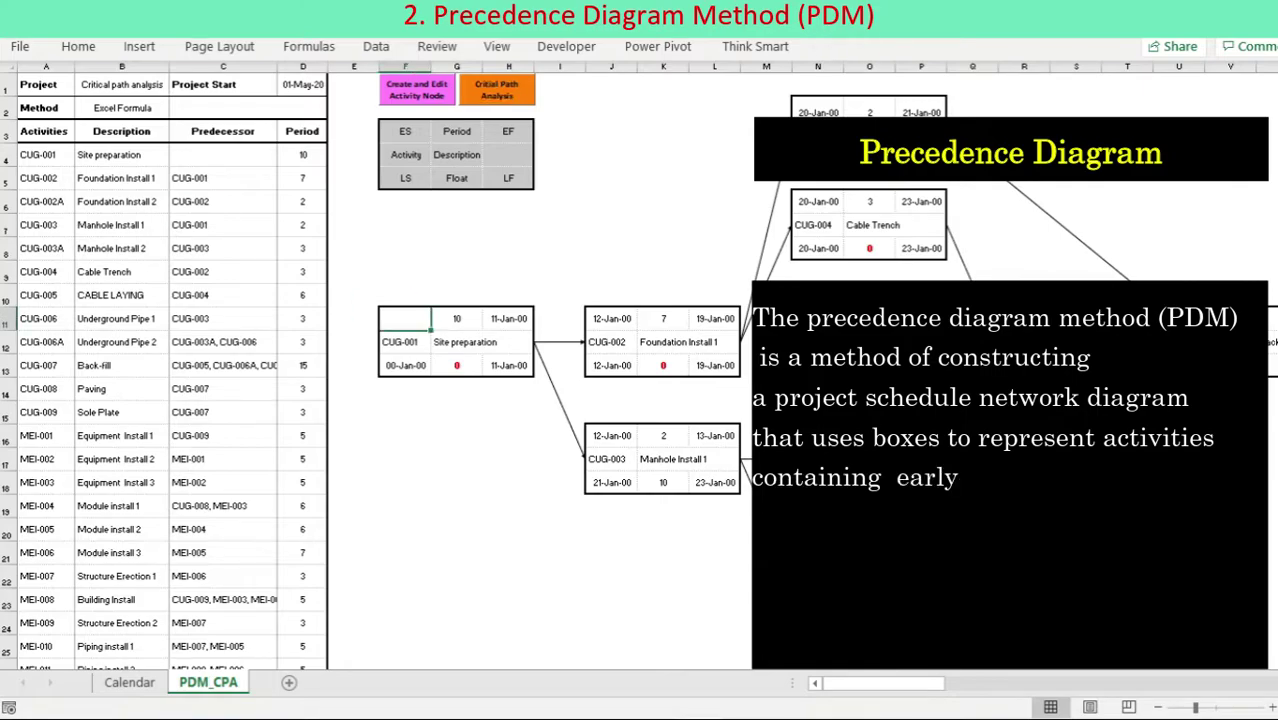
type("1/5/2020")
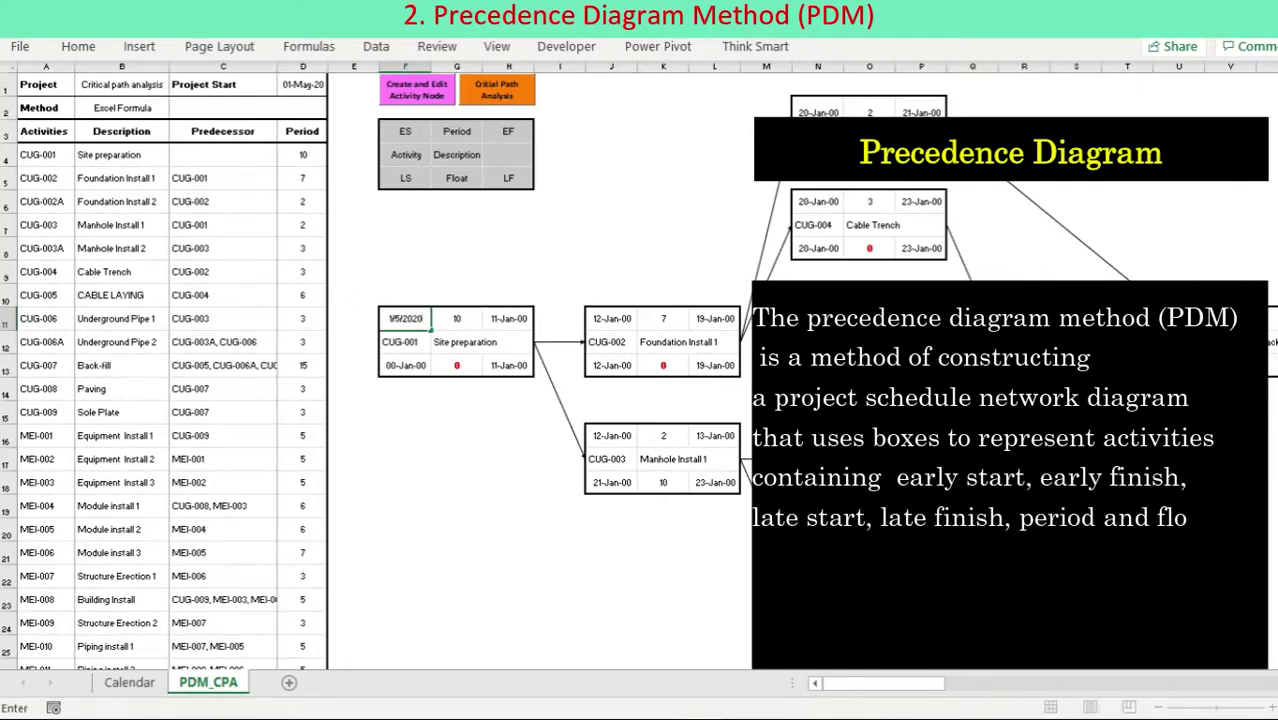
key("Return")
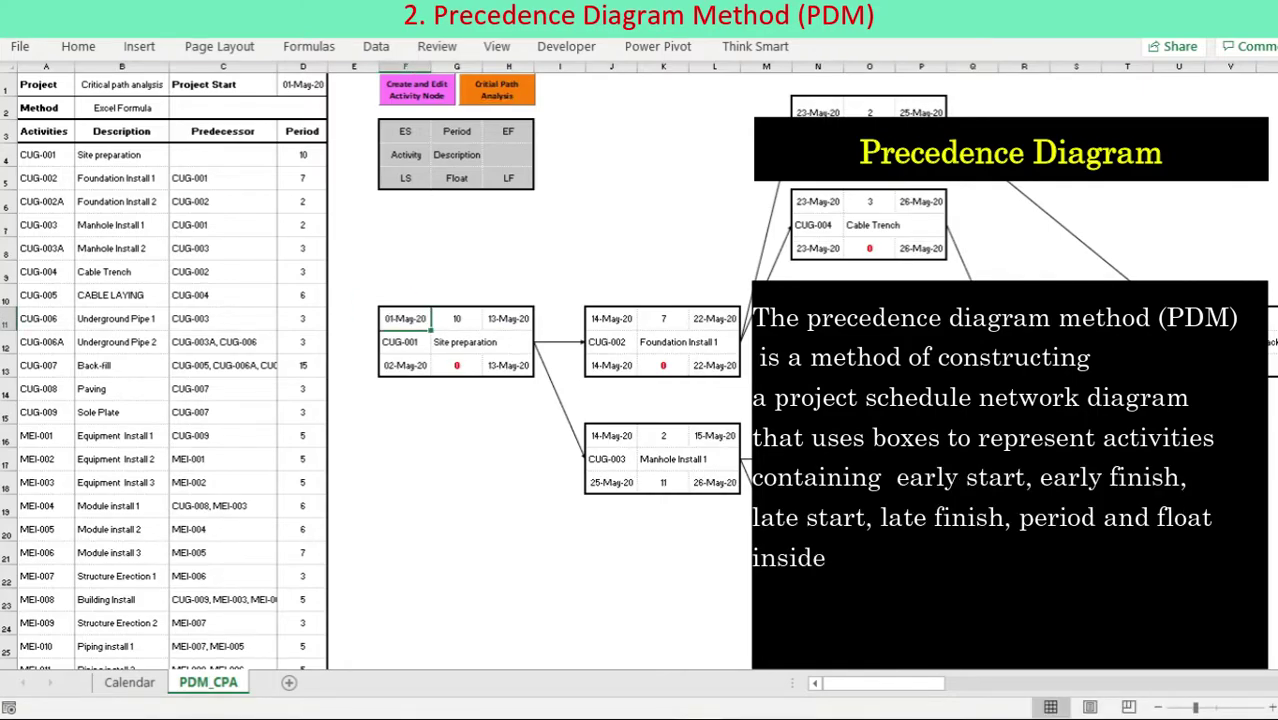
- Check the floats of activities CUG-001, CUG-002, CUG-004 and CUG-005 in the diagram
left_click(457, 366)
left_click(663, 366)
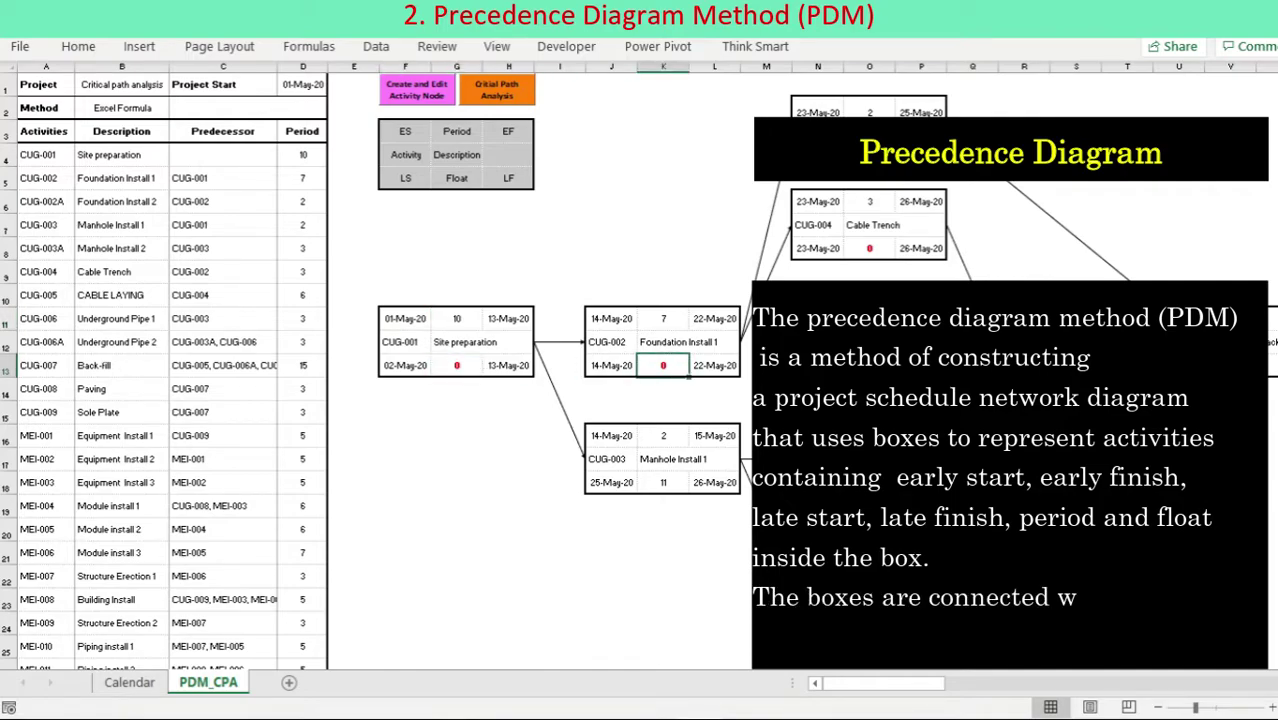
left_click(870, 248)
left_click(1076, 366)
- Show the formula bar and inspect the early start formula of Foundation Install 1 (CUG-002)
left_click(611, 319)
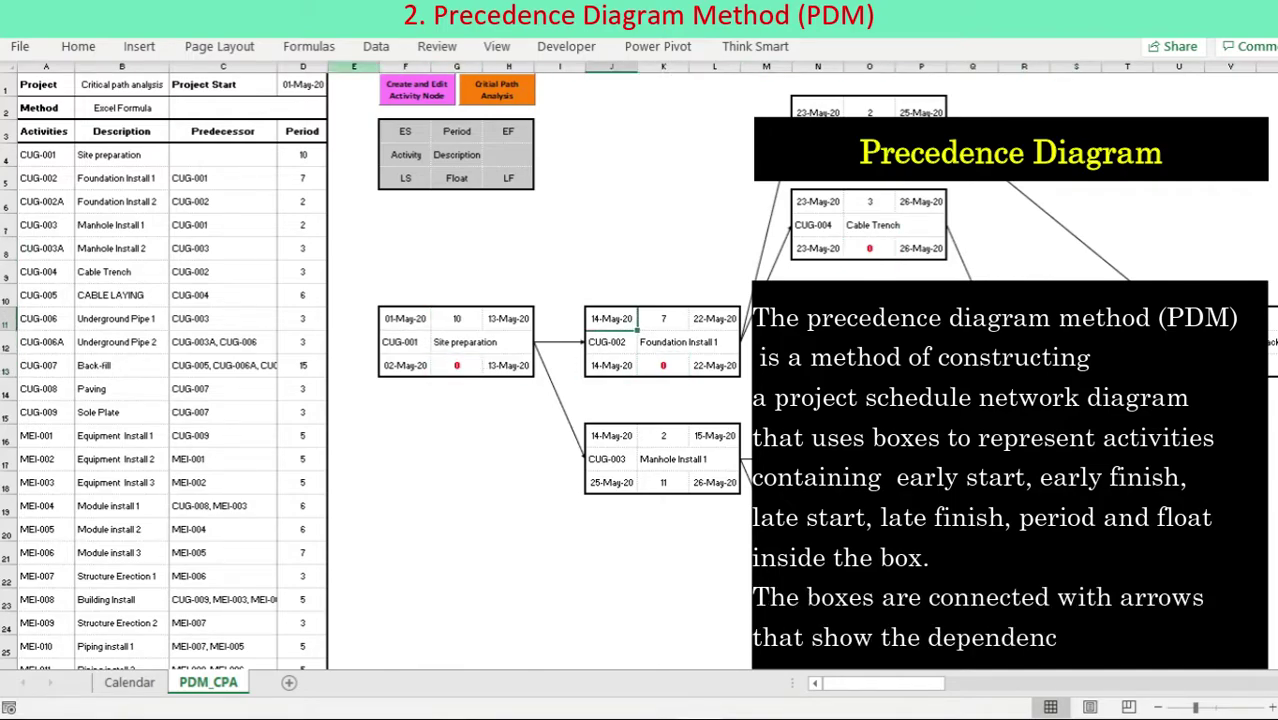
left_click(497, 47)
left_click(527, 82)
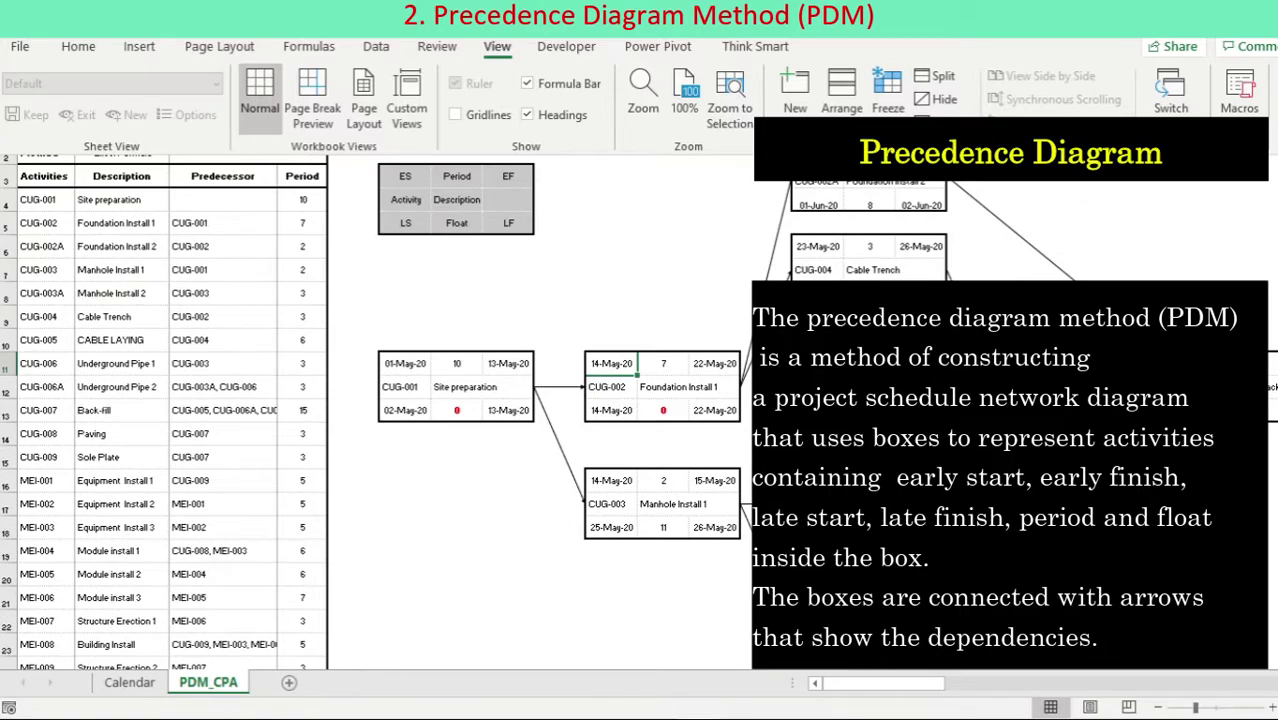
left_click(611, 363)
left_click(802, 84)
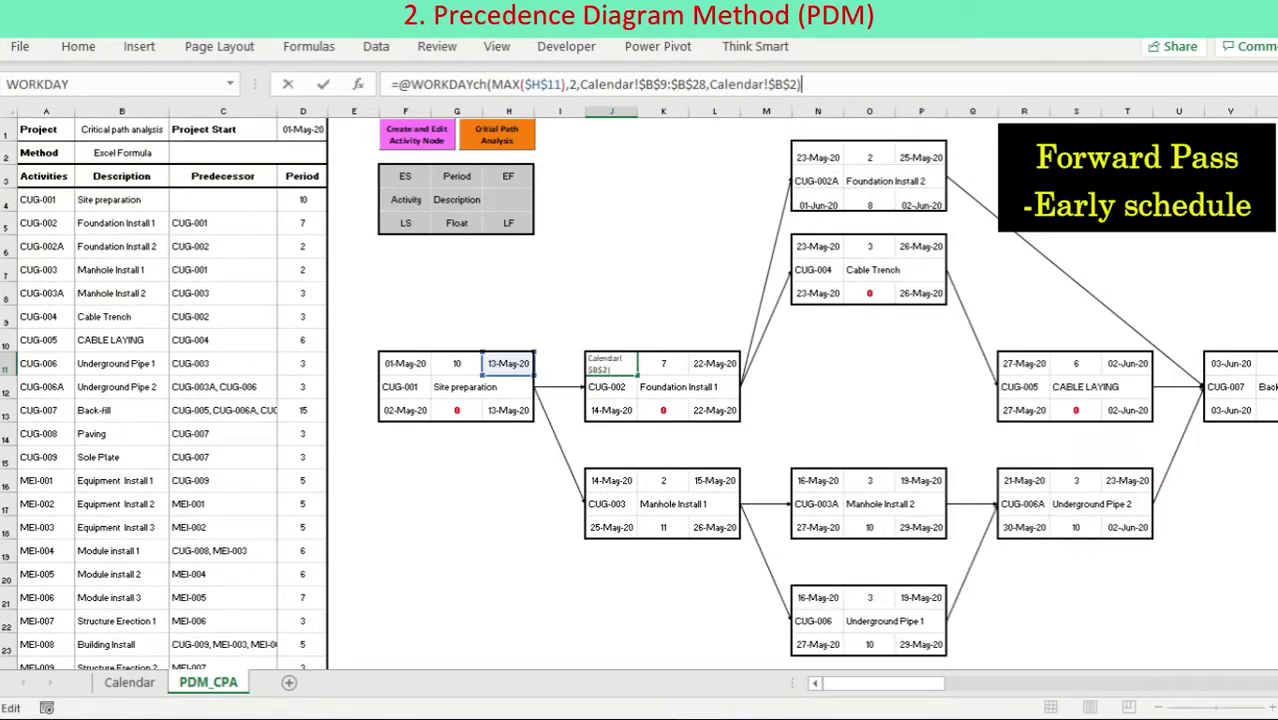
key("Escape")
- Inspect the early start formulas of Manhole Install 1, CABLE LAYING and Underground Pipe 2 for the forward pass
left_click(611, 481)
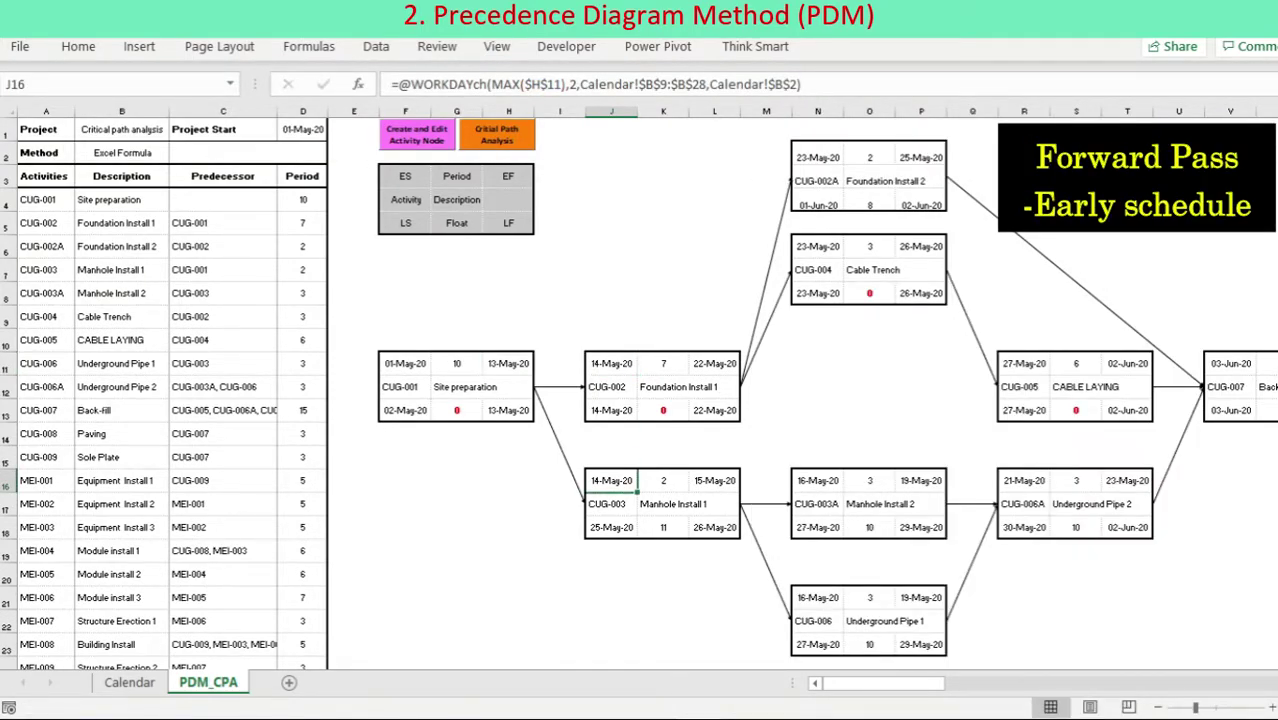
left_click(1024, 364)
left_click(798, 85)
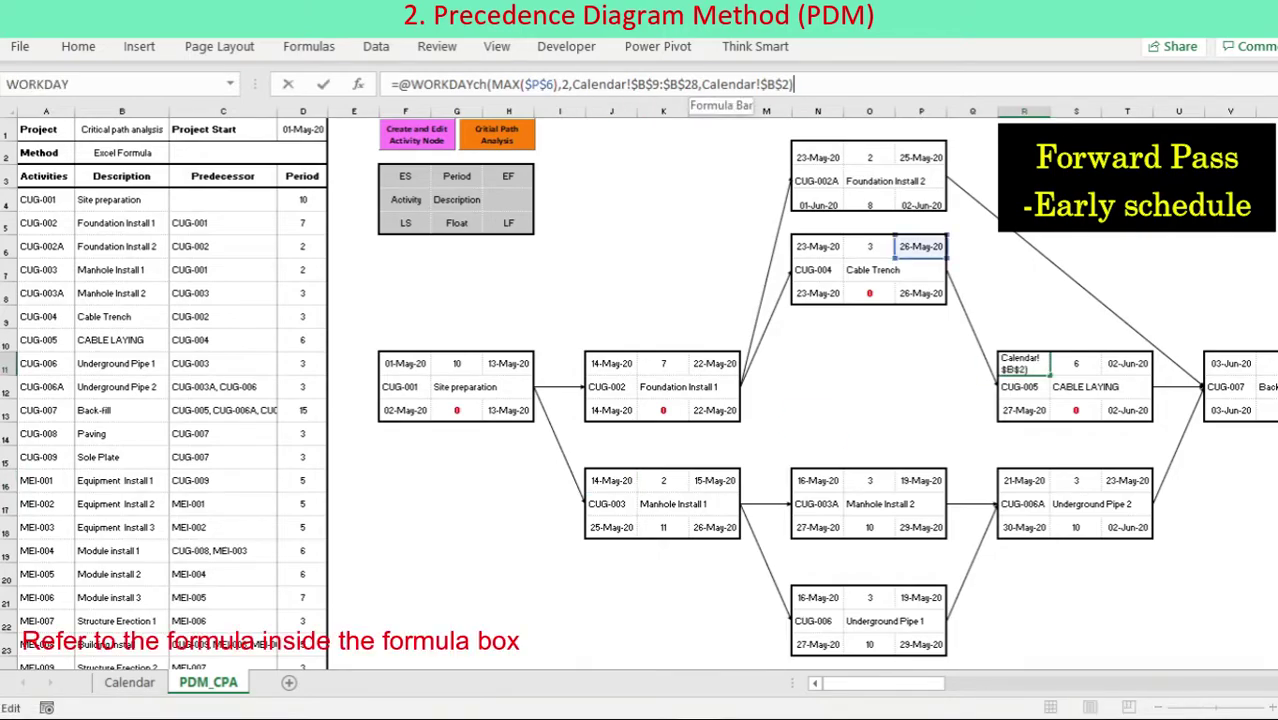
key("Escape")
left_click(1024, 481)
left_click(842, 85)
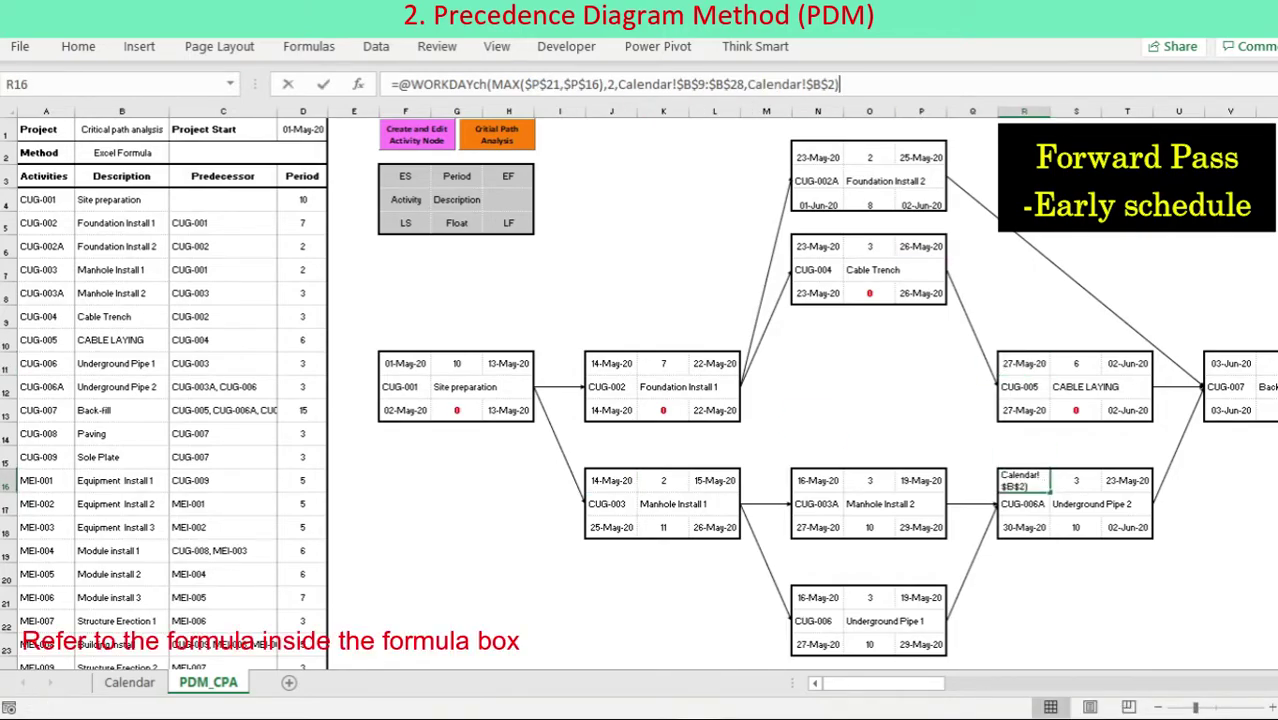
key("Escape")
- Inspect the early finish and early start formulas of the final HANDOVER activity (COM-006)
left_click_drag(884, 683, 1226, 683)
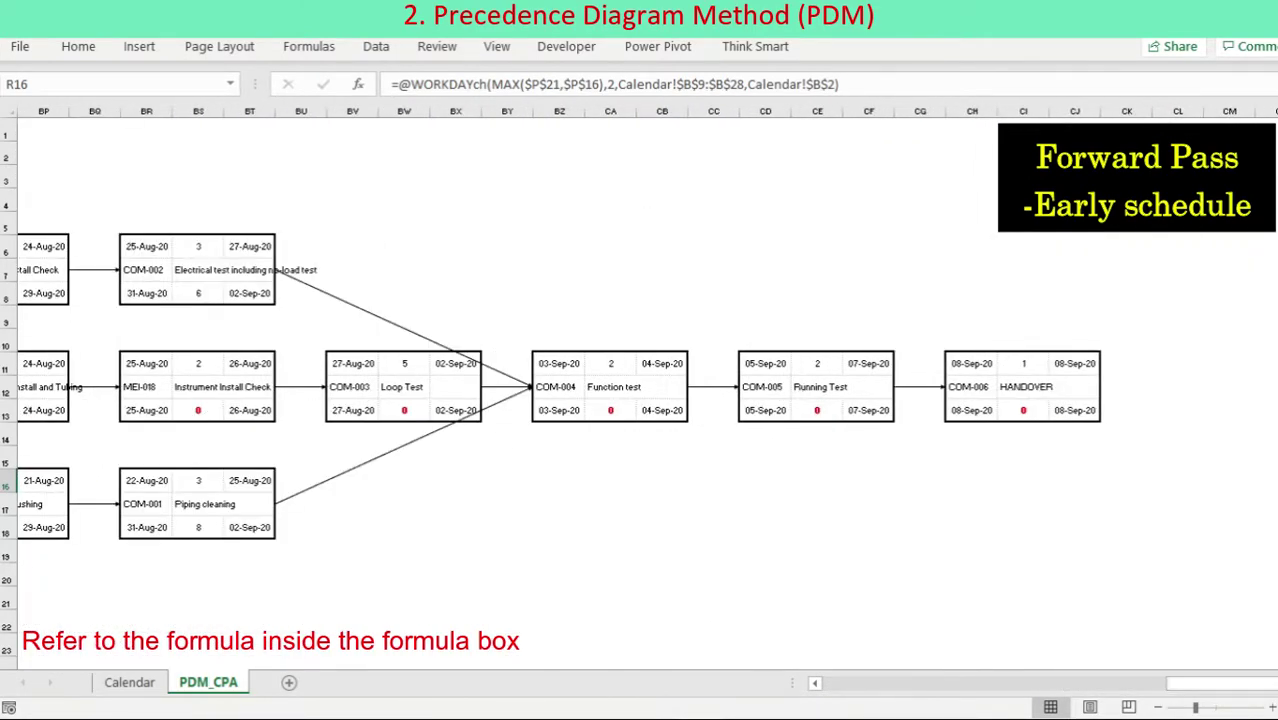
left_click(1075, 364)
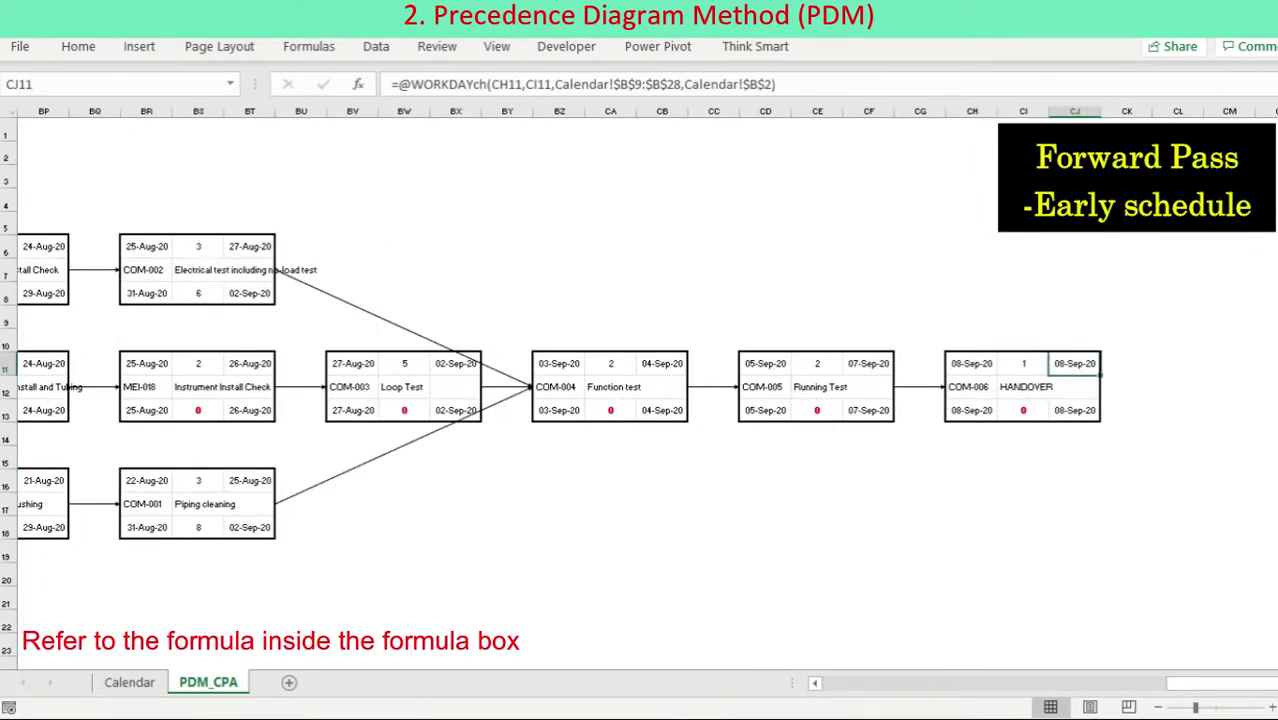
left_click(972, 364)
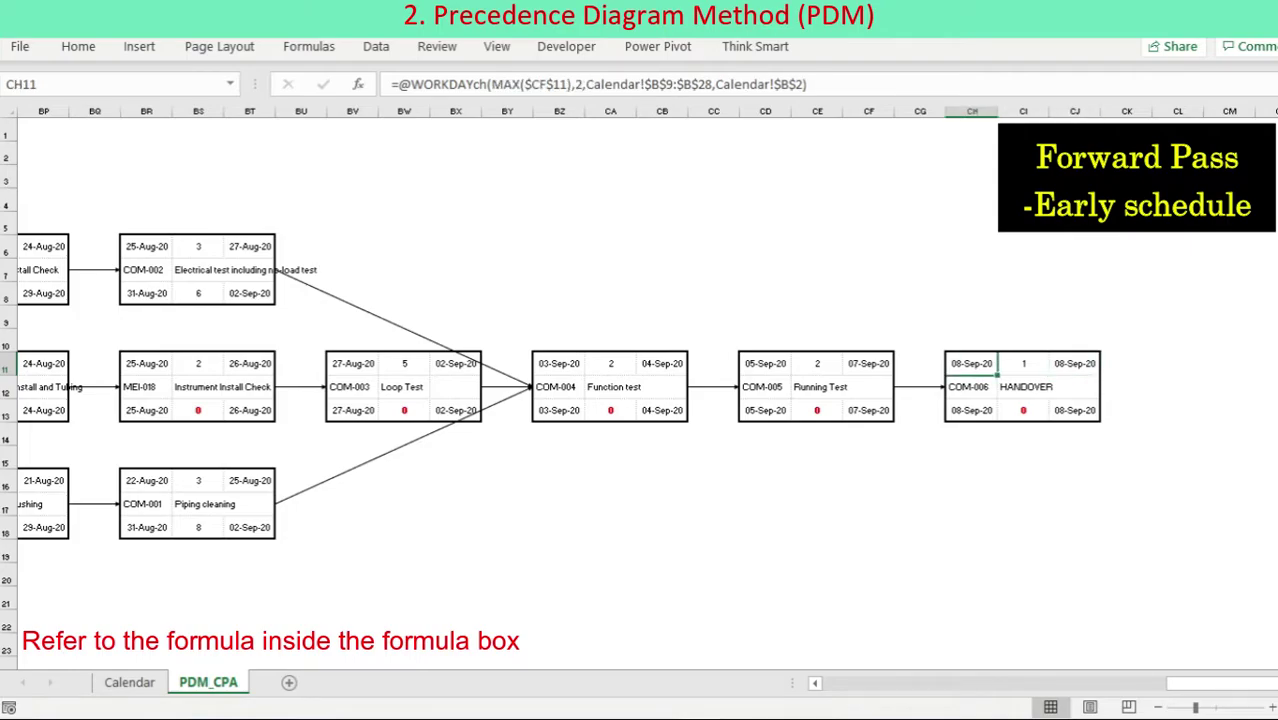
- Inspect the late start and late finish formulas of HANDOVER and the late finish formula of Running Test
left_click(972, 410)
left_click(1075, 410)
left_click(440, 84)
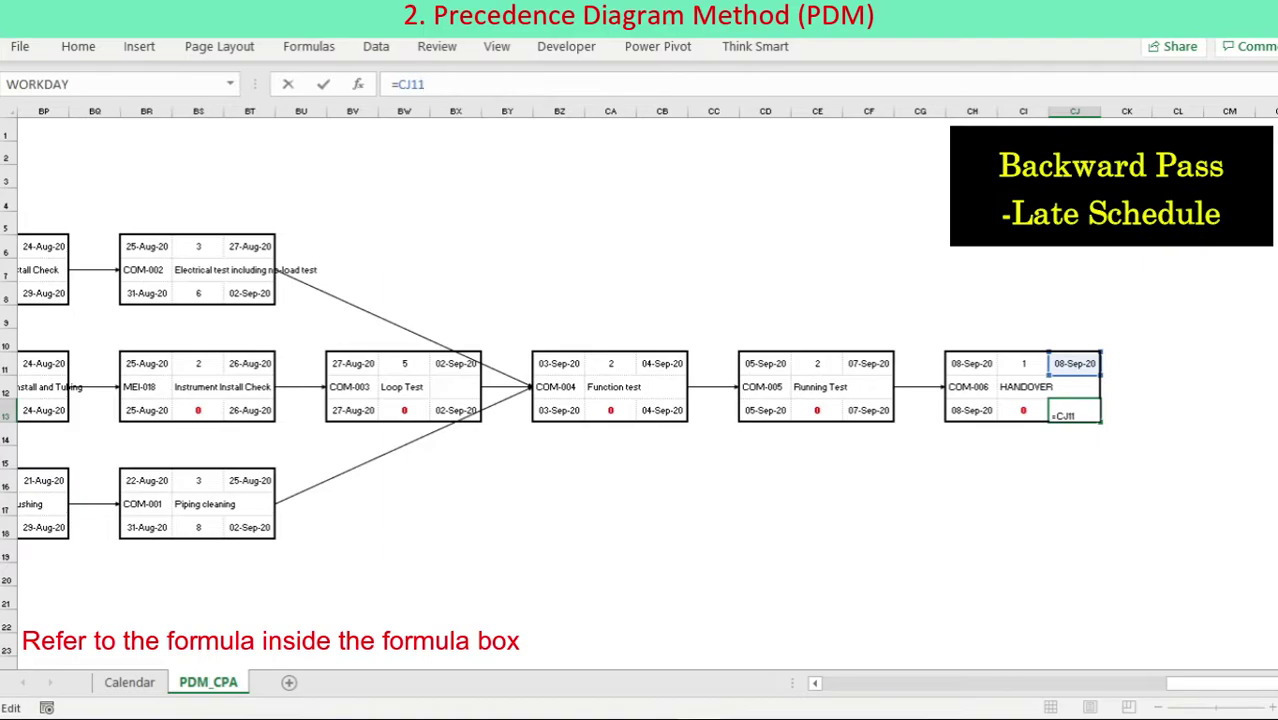
key("Escape")
left_click(868, 410)
left_click(813, 85)
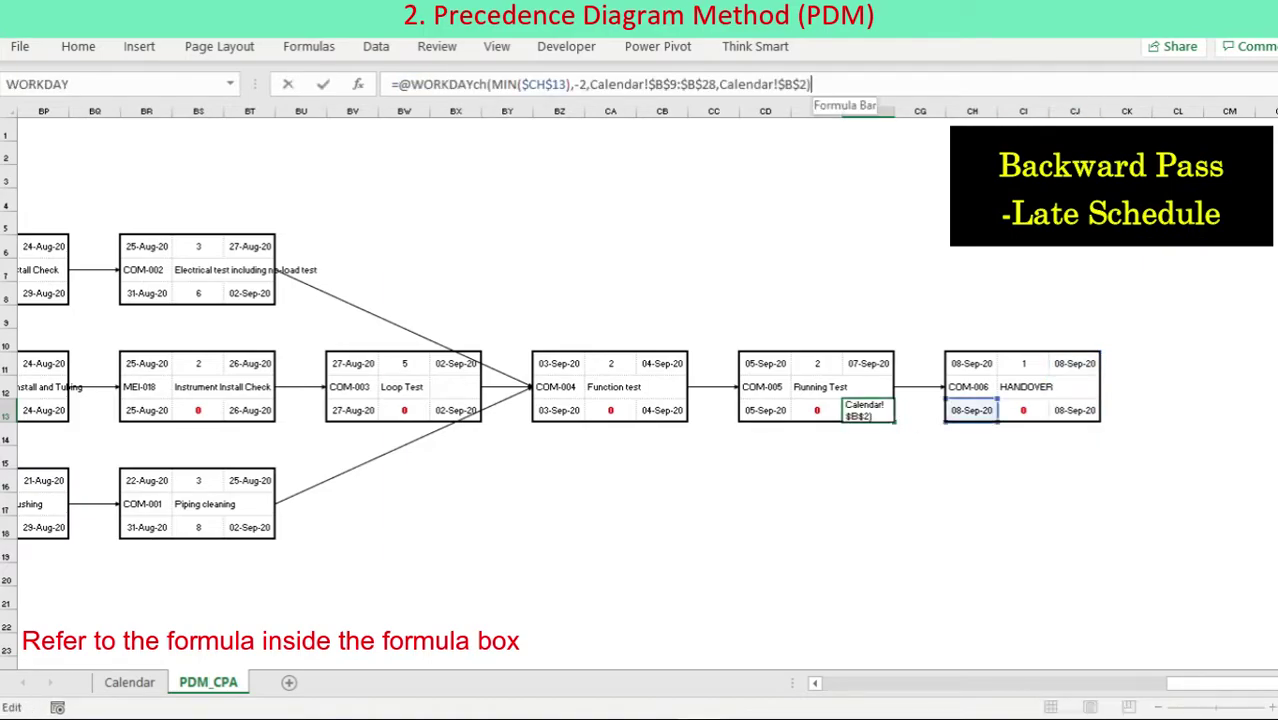
key("Escape")
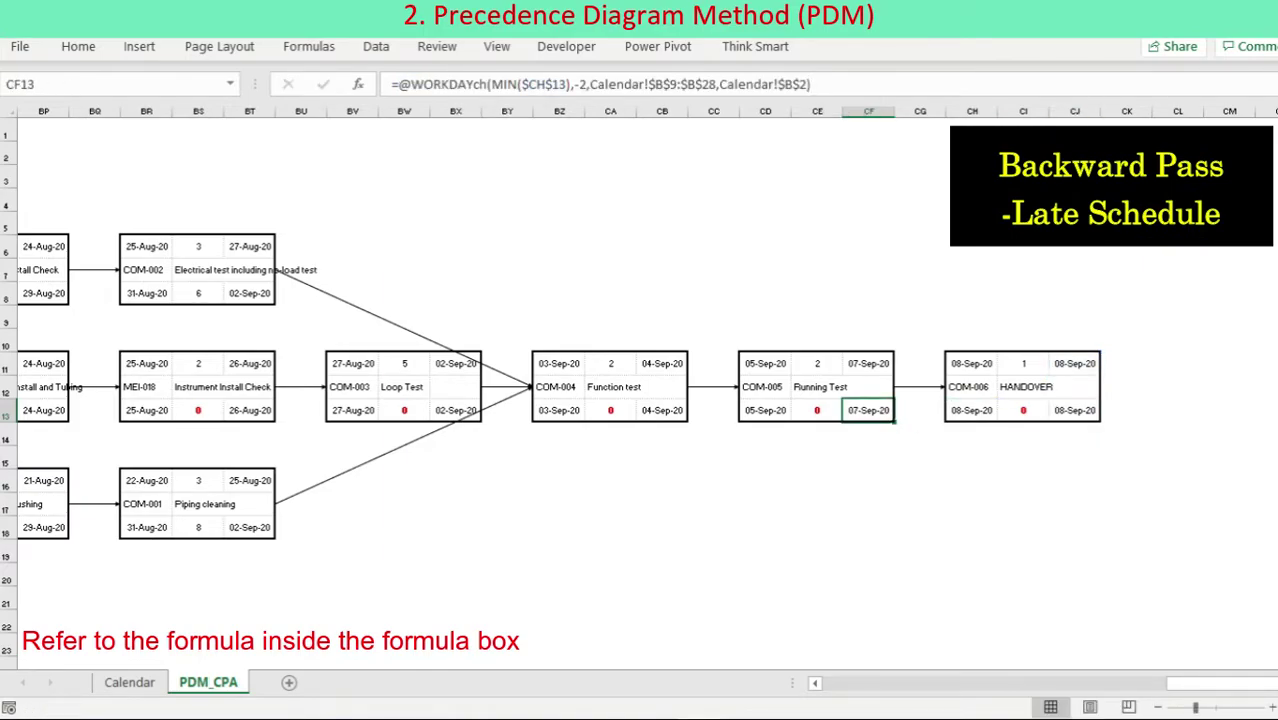
- Inspect the late finish formulas of Function test (COM-004) and Loop Test (COM-003)
left_click(662, 410)
left_click(815, 85)
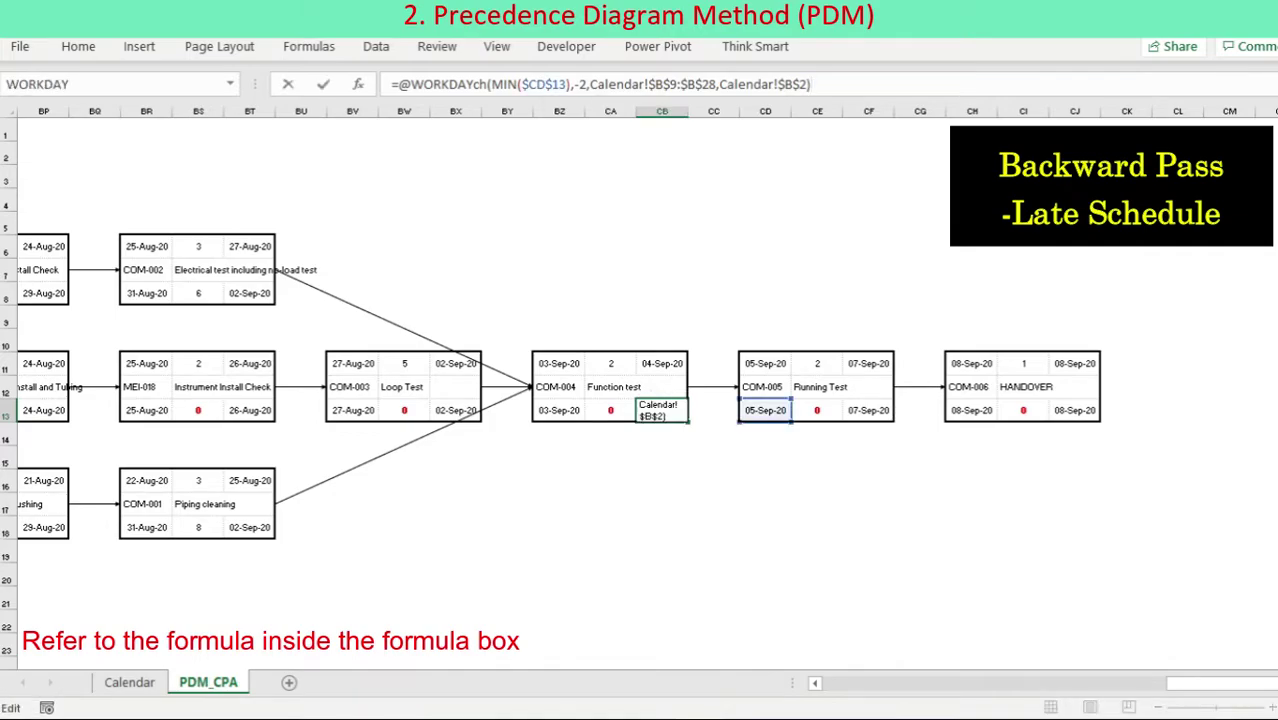
key("Escape")
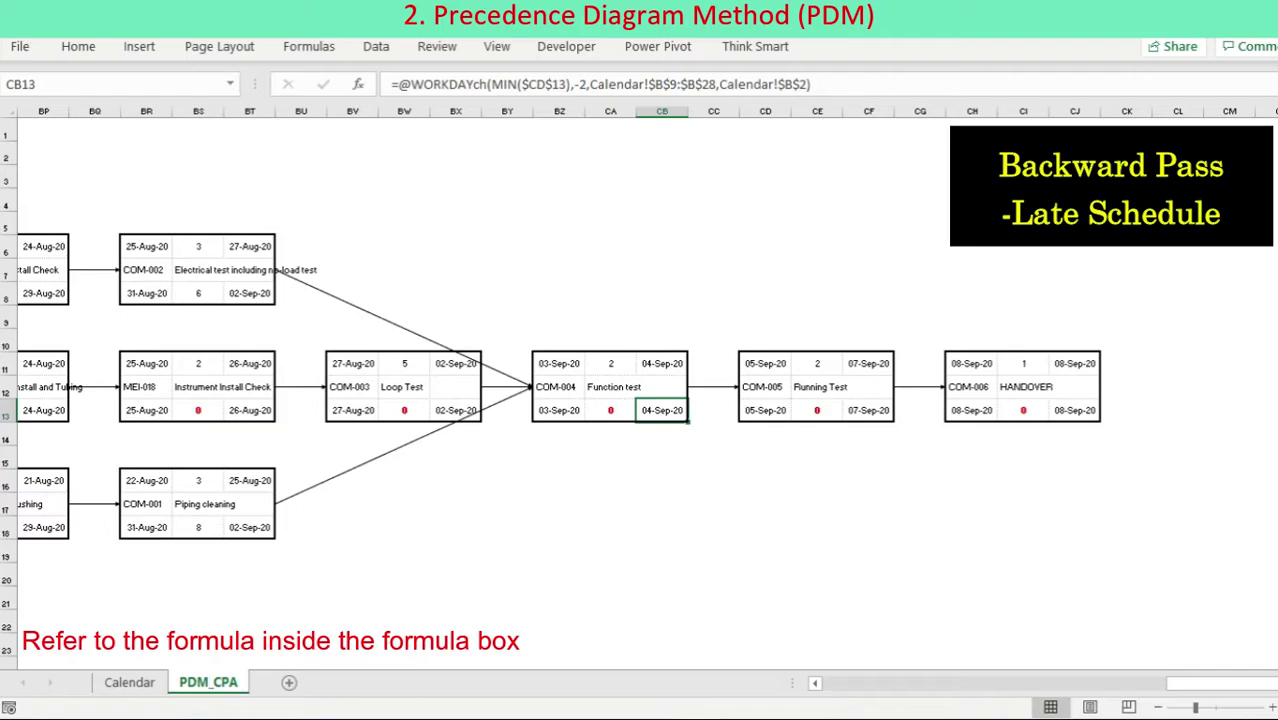
left_click(456, 410)
left_click(808, 84)
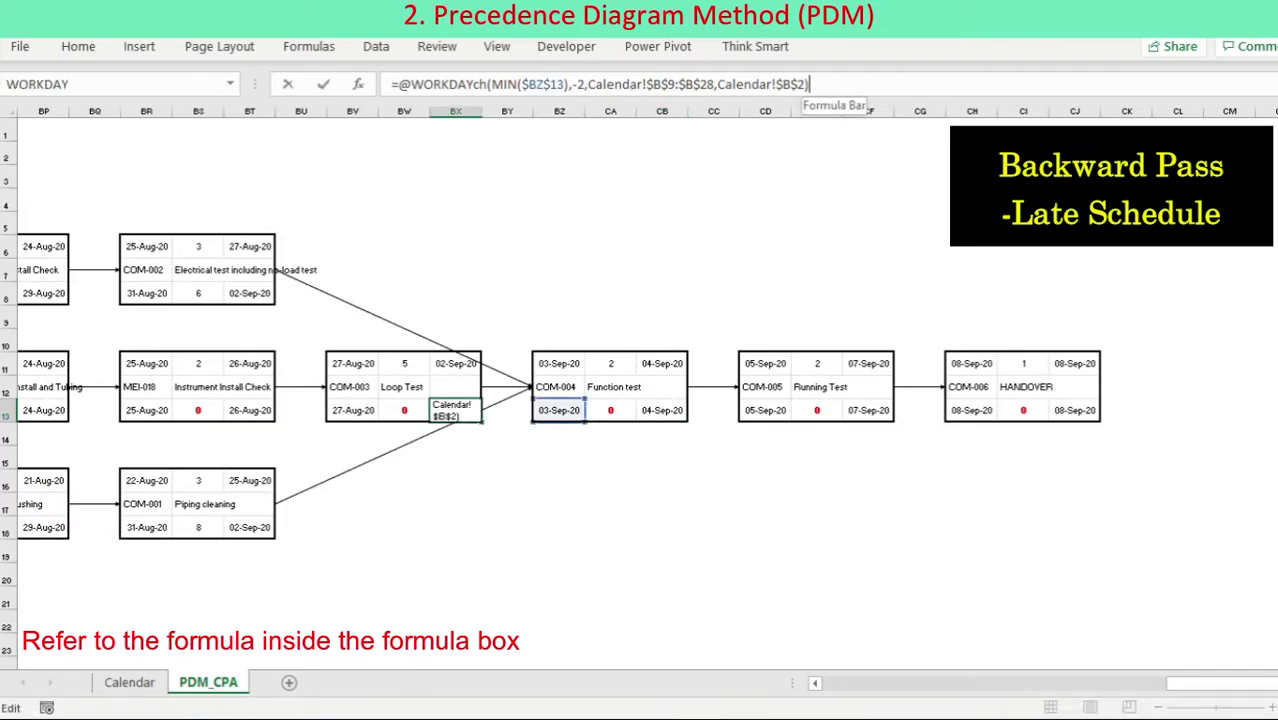
key("Escape")
- Inspect the late finish formulas of Back-fill (CUG-007) and Foundation Install 1 (CUG-002) for the backward pass
left_click_drag(1220, 683, 903, 683)
left_click(146, 410)
left_click(845, 84)
left_click(404, 410)
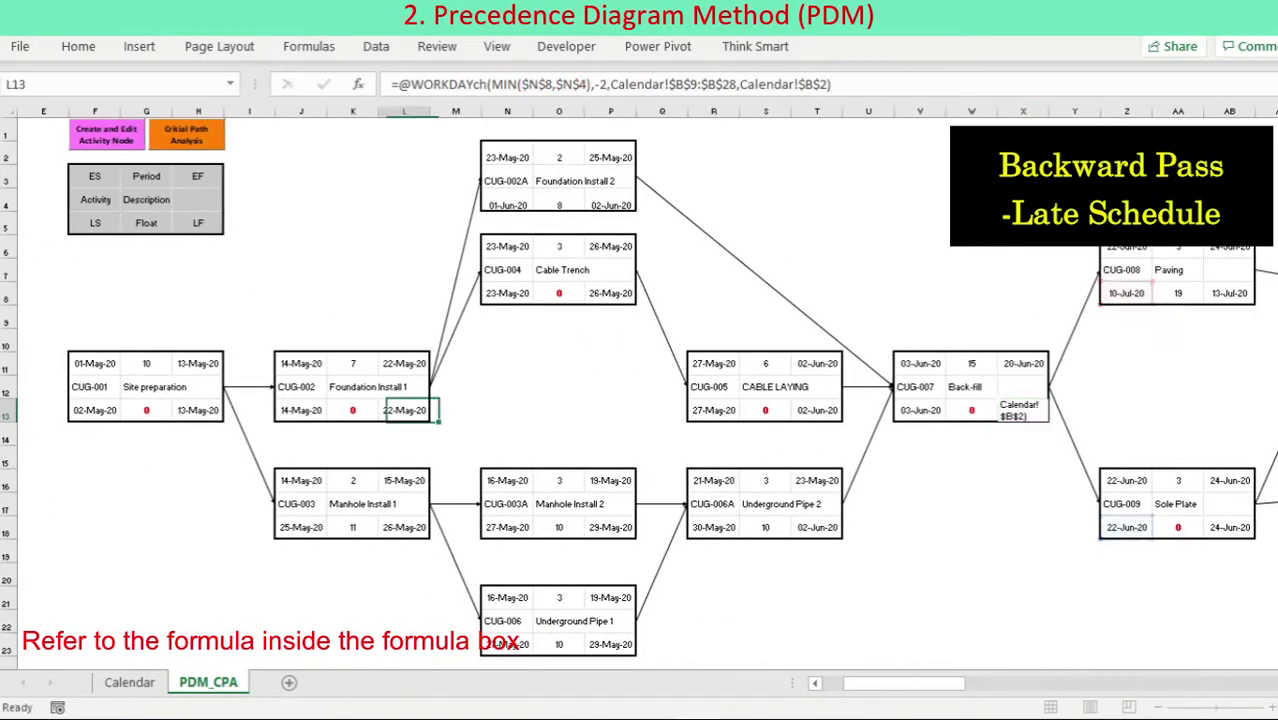
left_click(845, 84)
key("Escape")
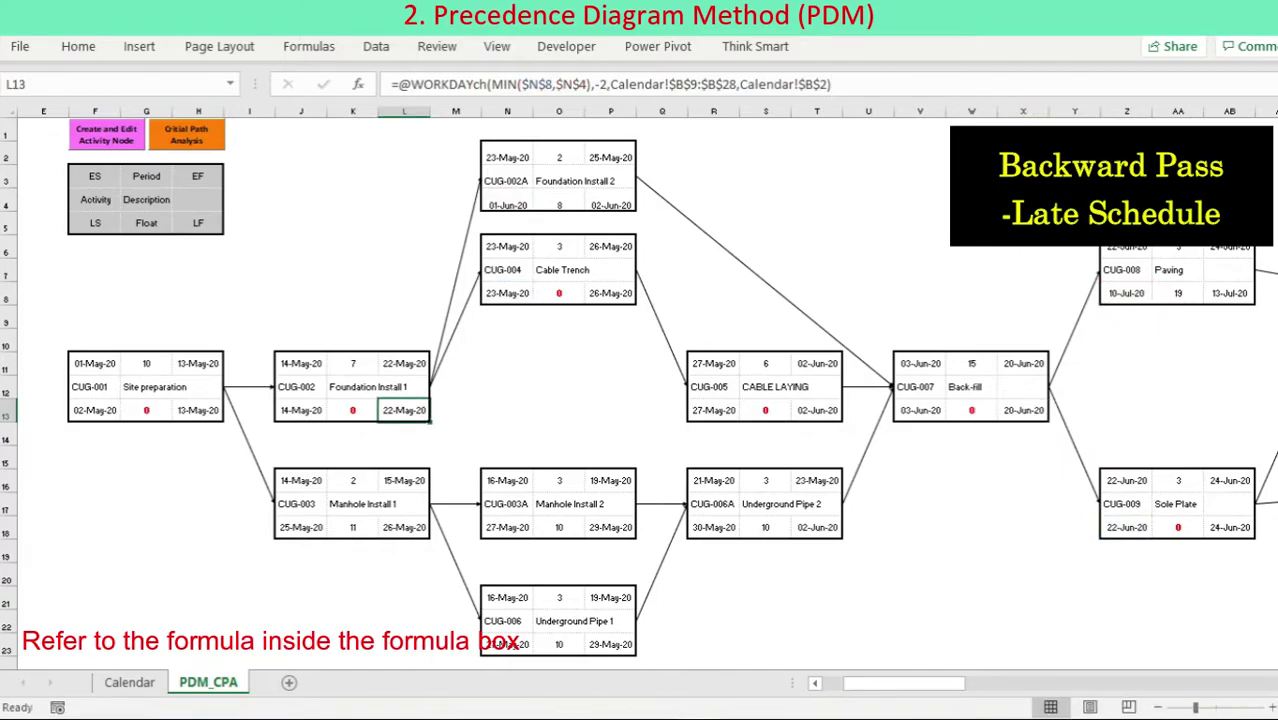
- Inspect the late finish formula of Site preparation (CUG-001), which draws on its two successors' late starts
left_click(198, 410)
left_click(845, 84)
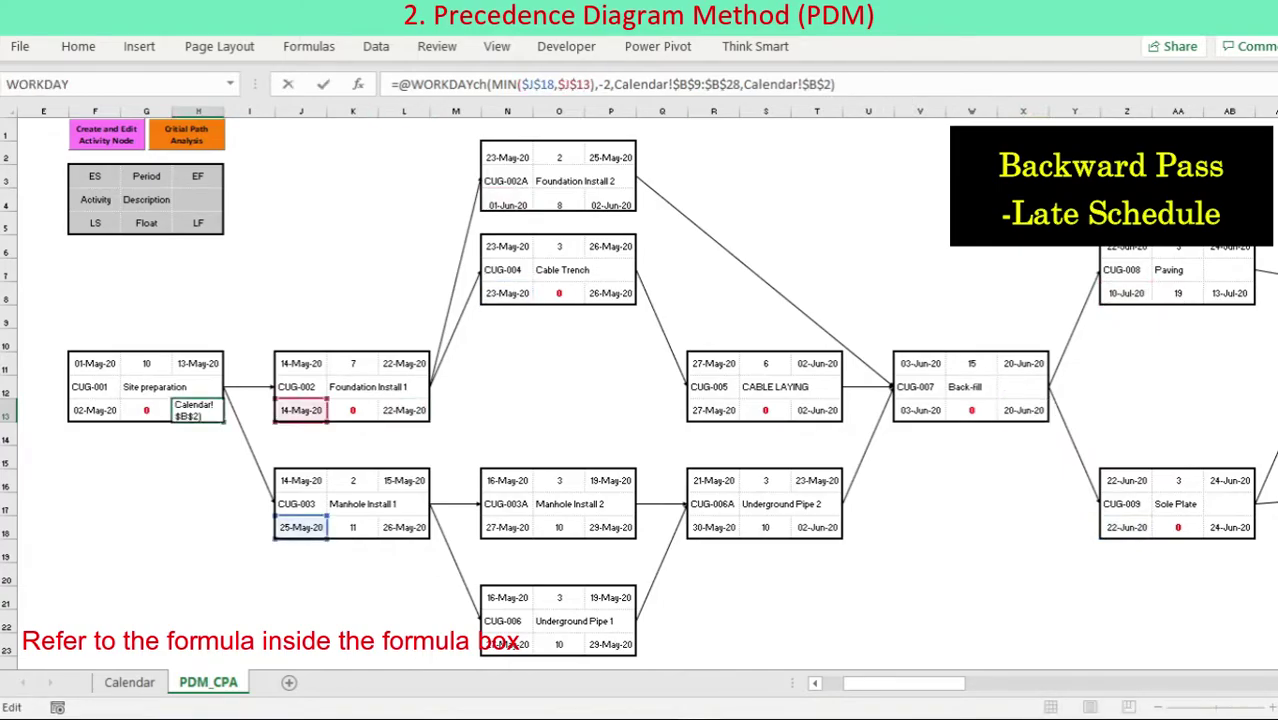
key("Escape")
left_click_drag(904, 684, 880, 684)
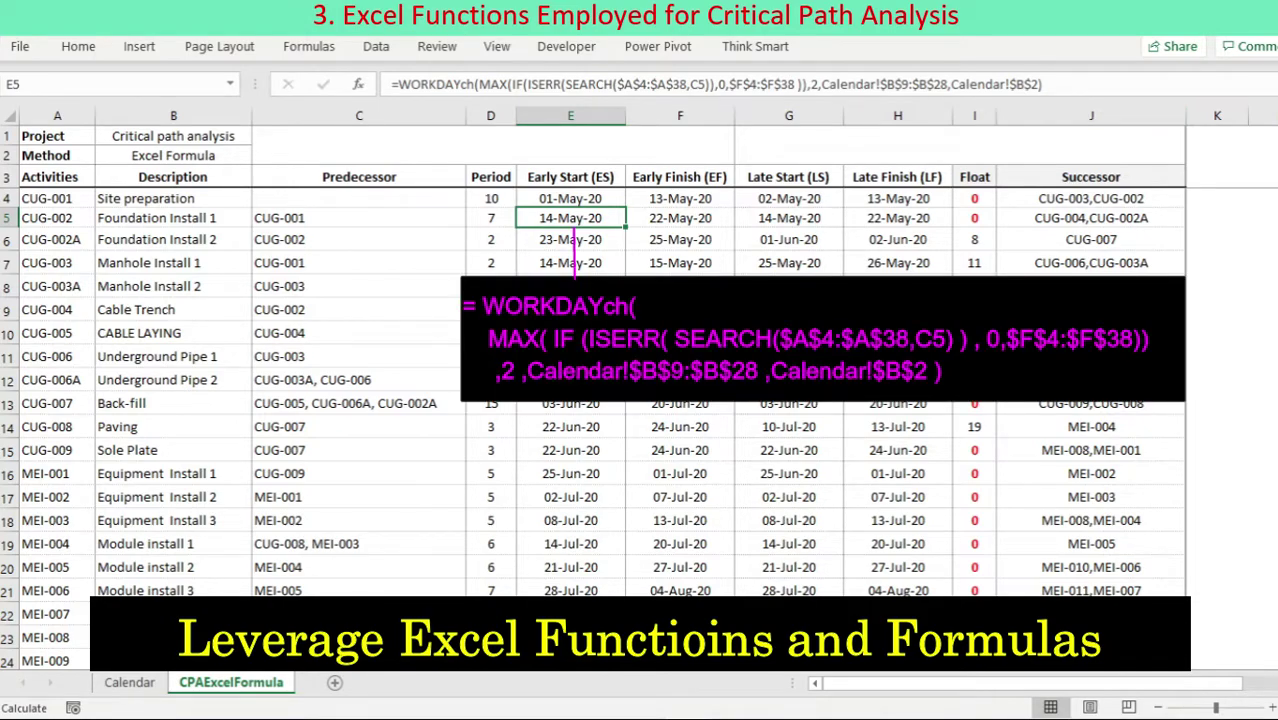
- Inspect the cell references in the early start and early finish formulas of Foundation Install 1 on the CPAExcelFormula sheet
key("F2")
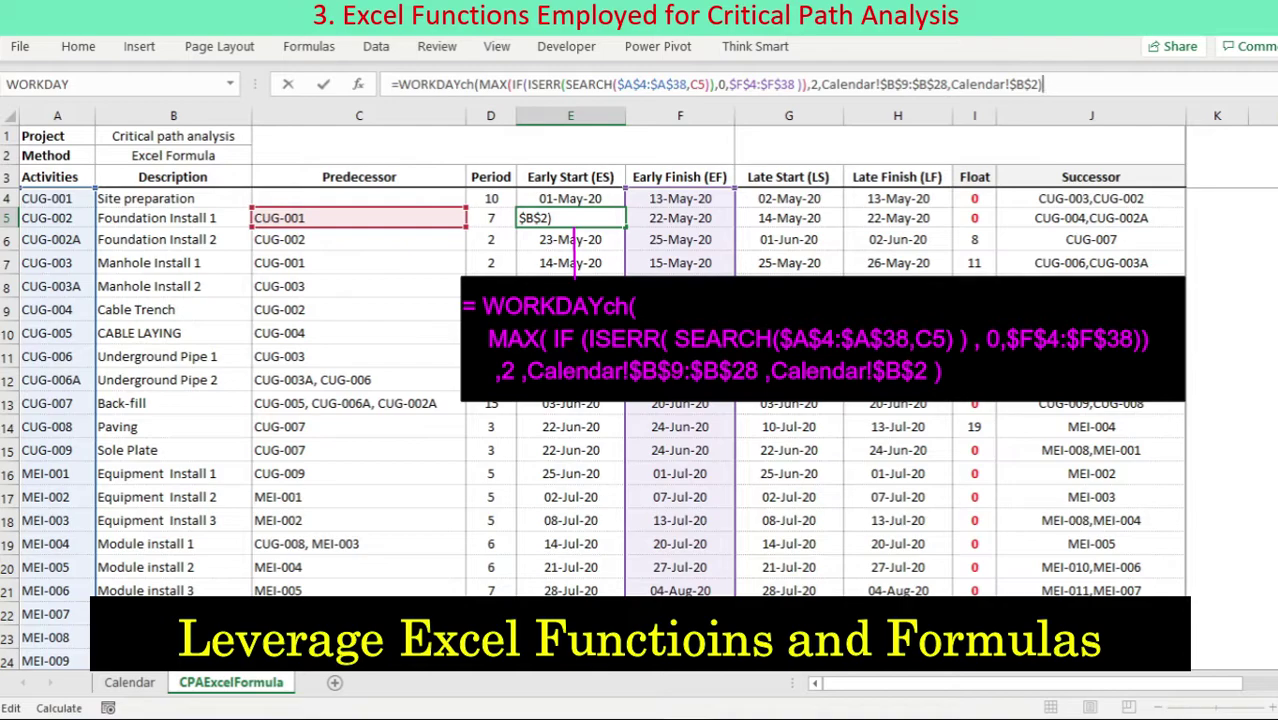
key("ctrl+Return")
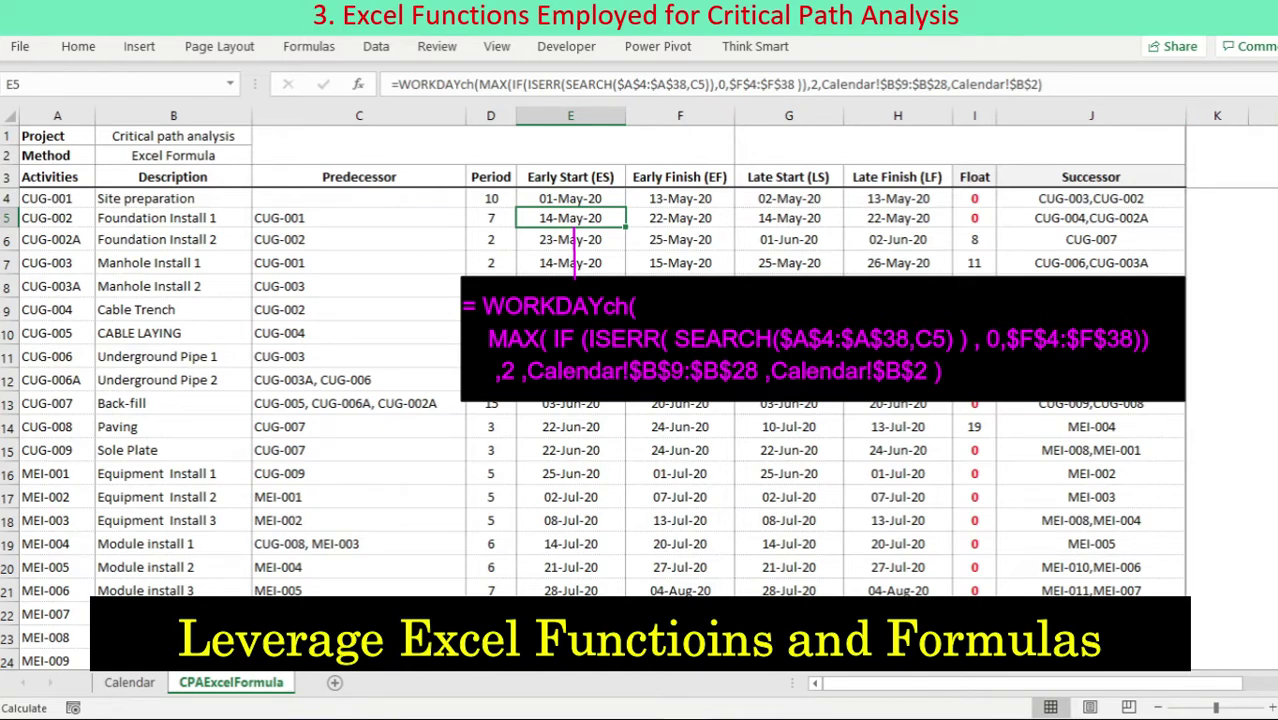
left_click(668, 226)
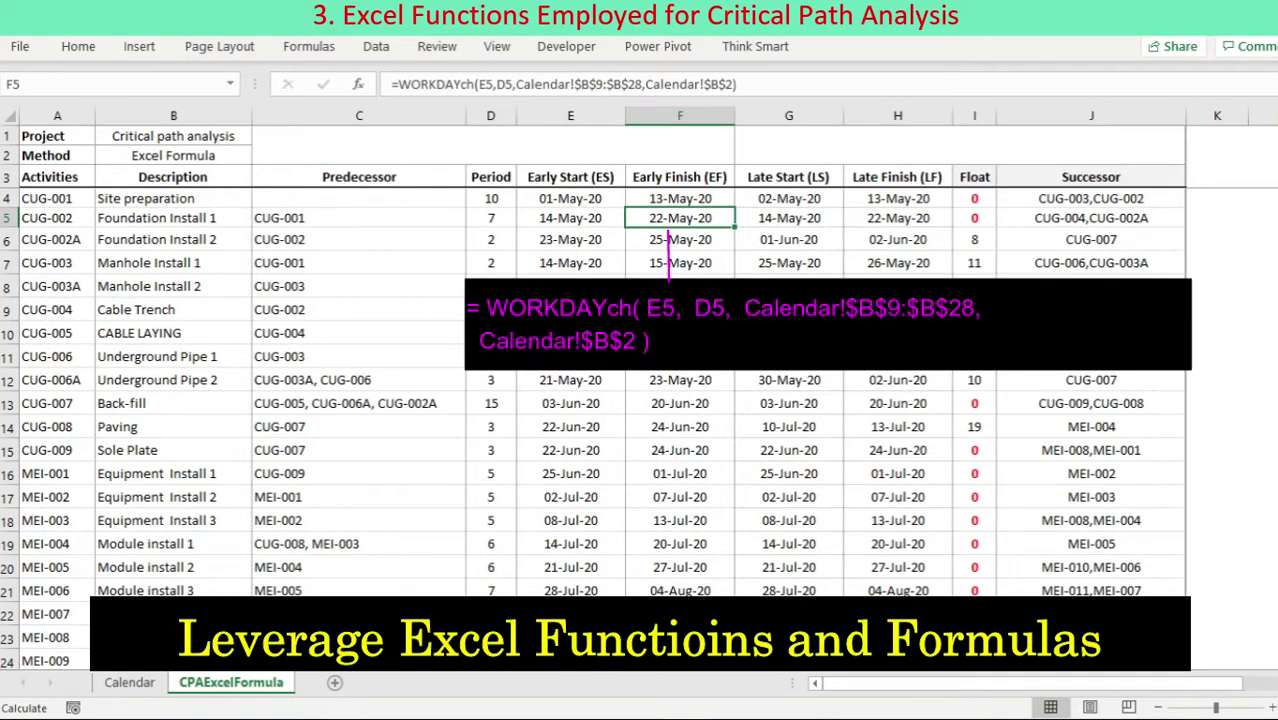
key("F2")
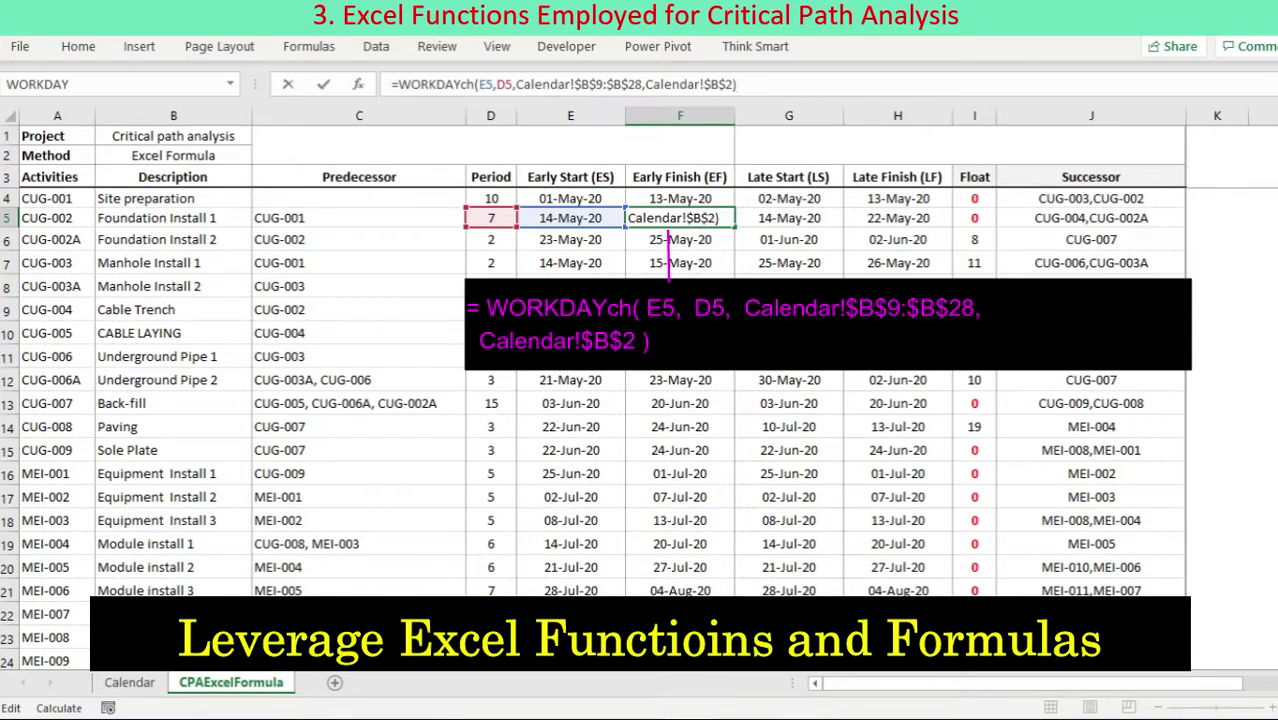
key("Escape")
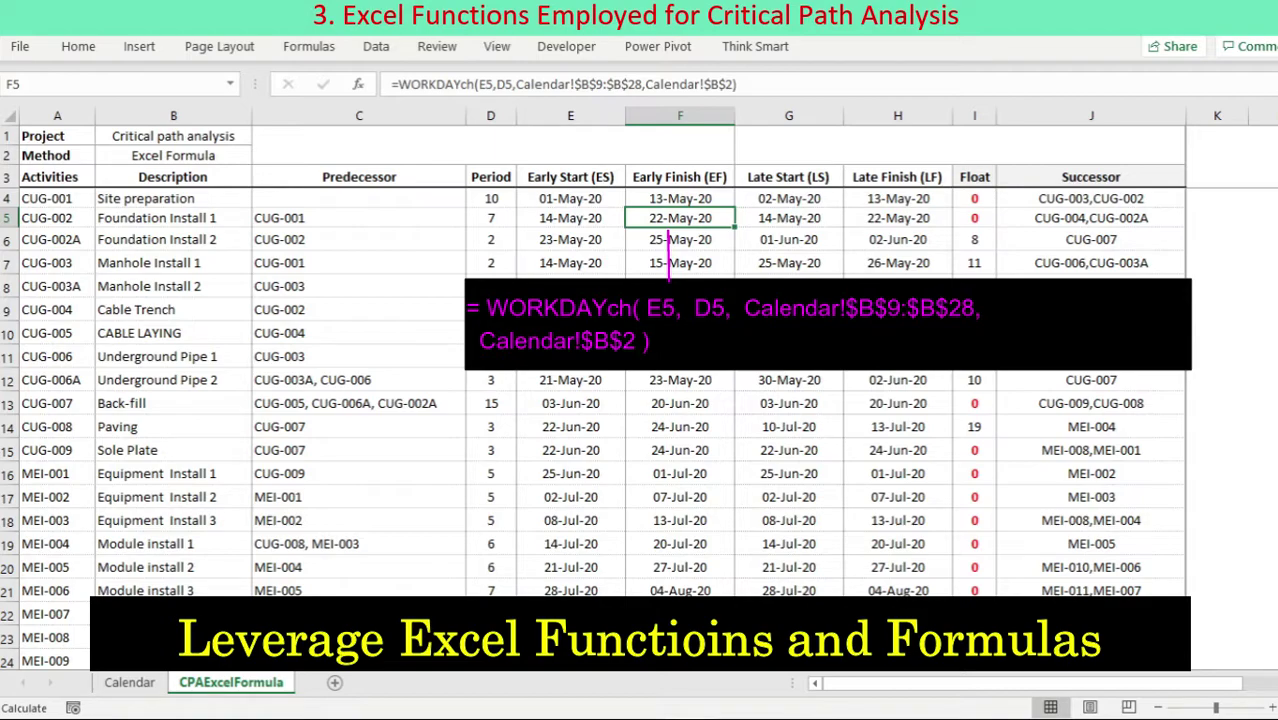
- Inspect the cell references in the late finish and late start formulas of Foundation Install 1 (H5 and G5)
left_click(899, 250)
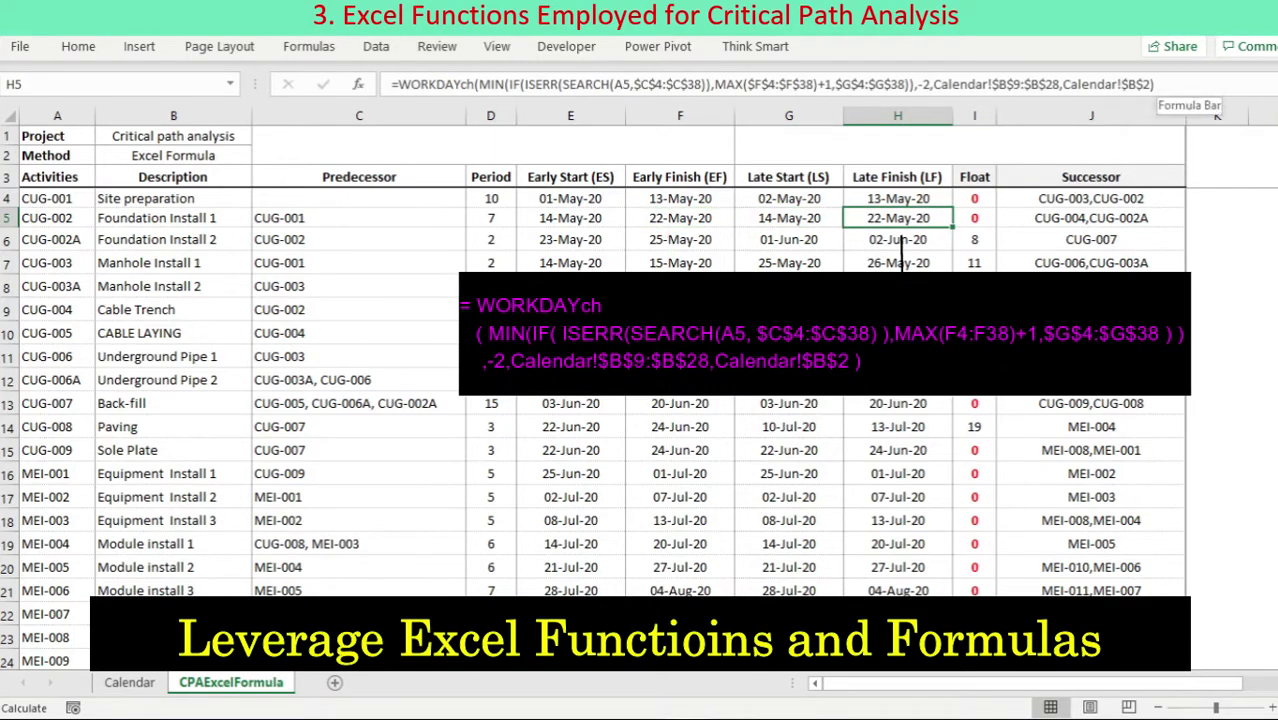
key("F2")
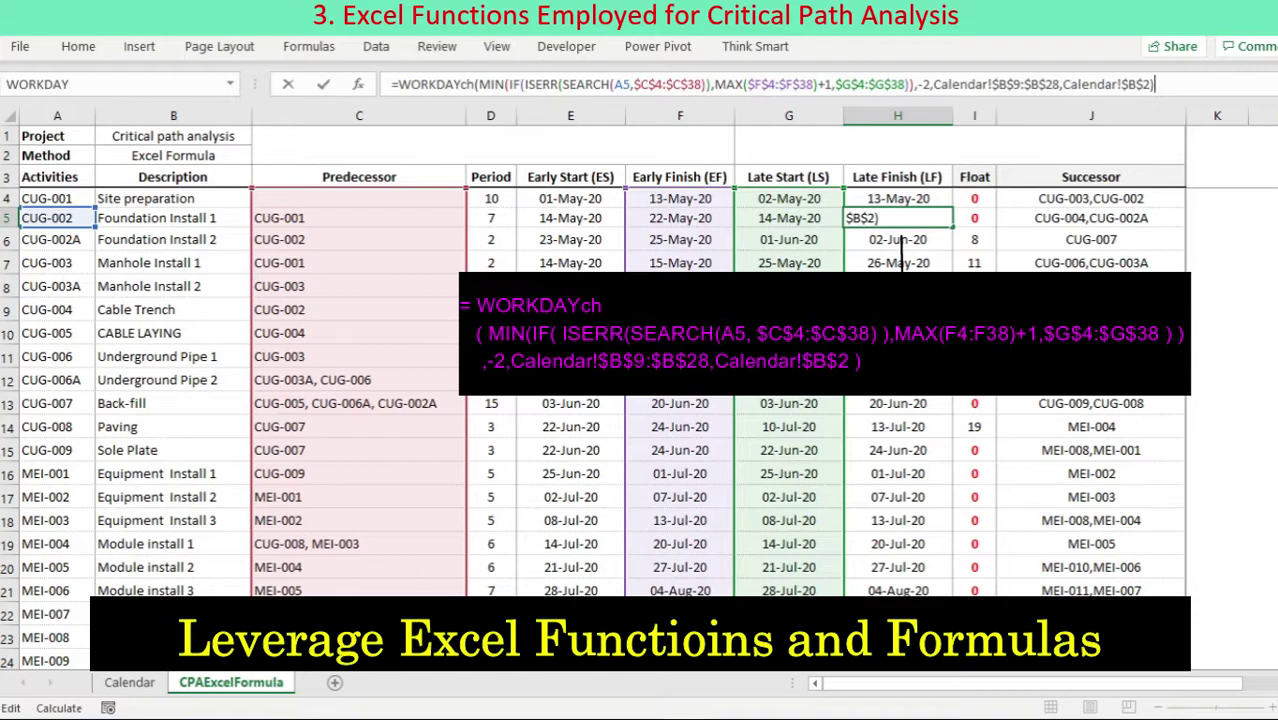
key("ctrl+Return")
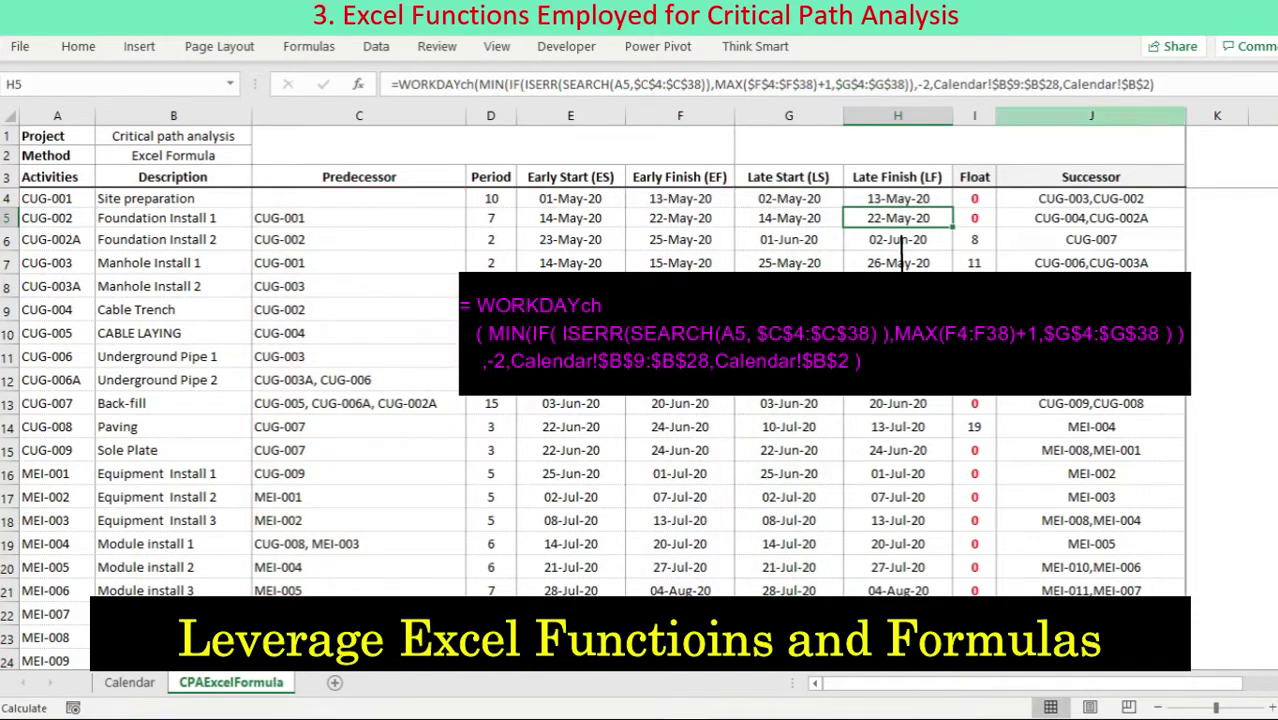
left_click(789, 218)
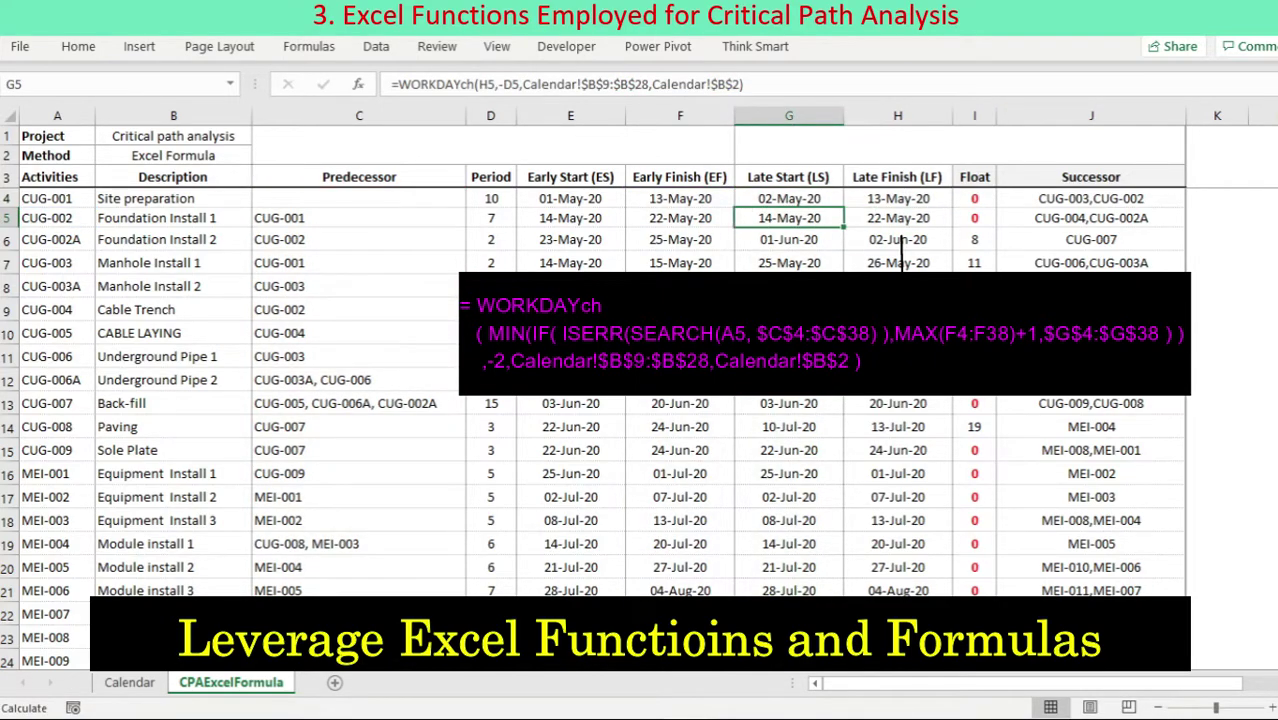
key("F2")
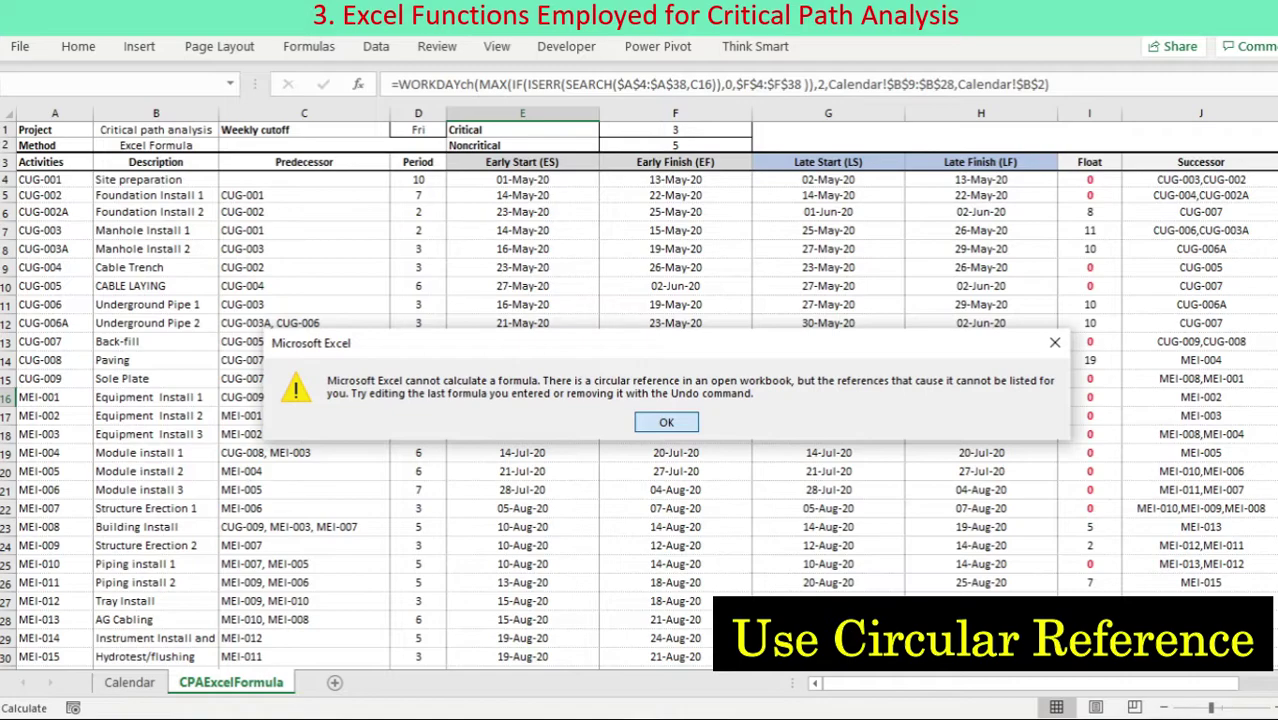
- Dismiss the circular reference warning and enable iterative calculation in the Excel formula options
key("Return")
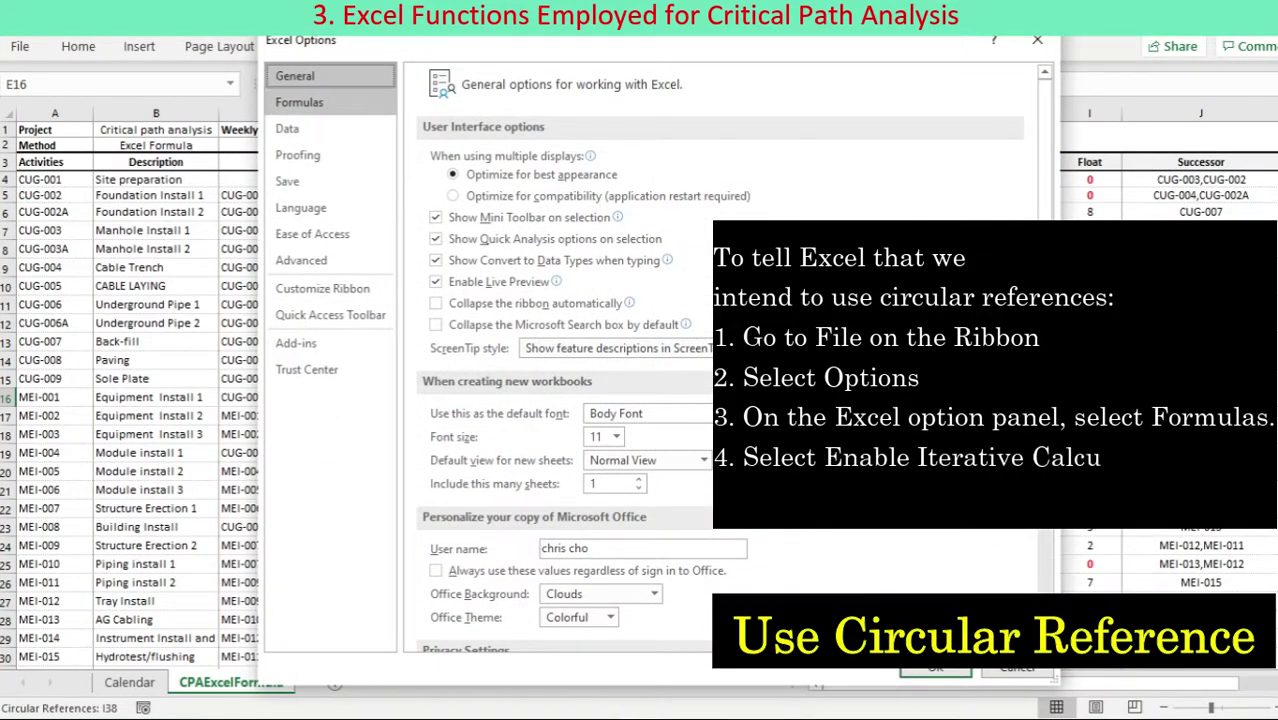
left_click(300, 103)
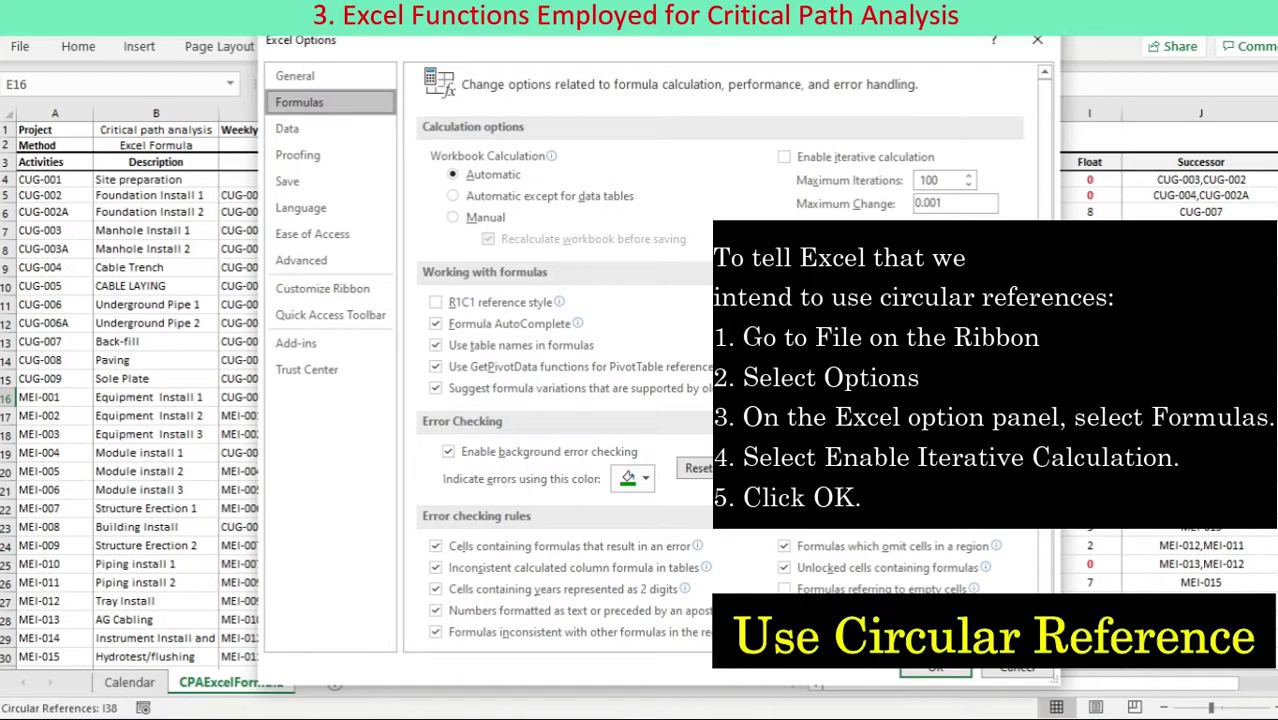
left_click(784, 157)
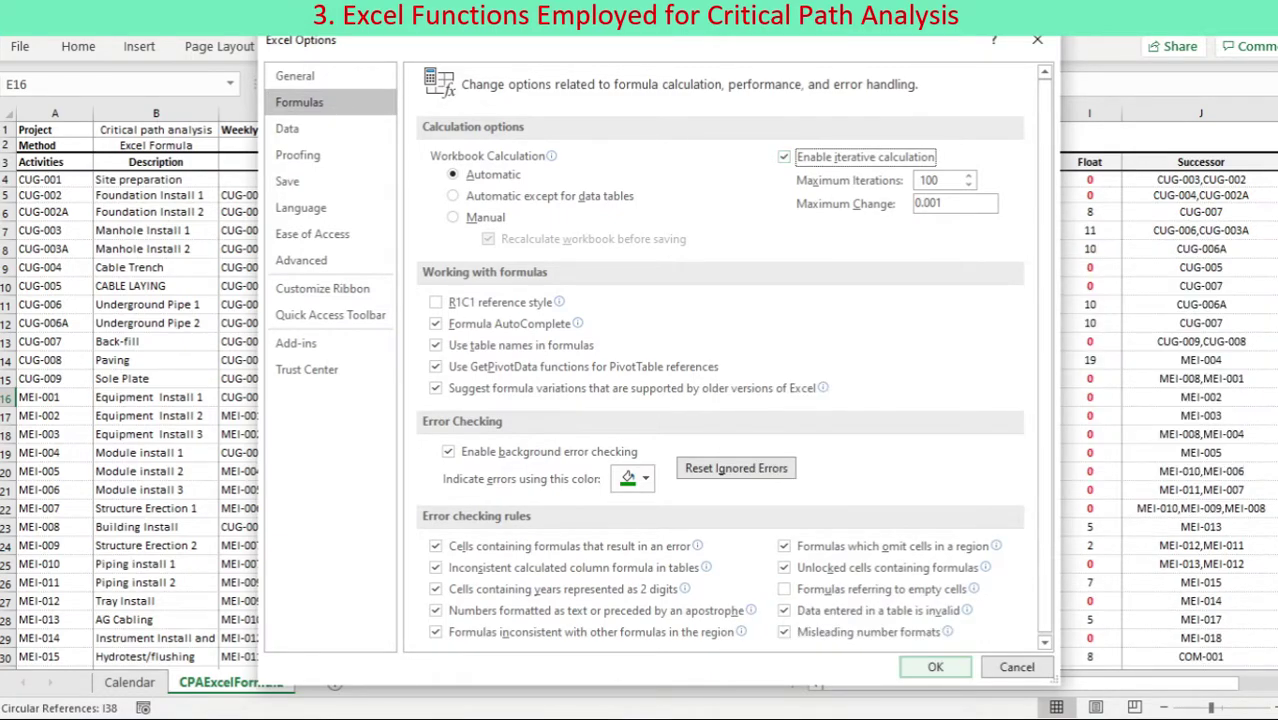
left_click(935, 667)
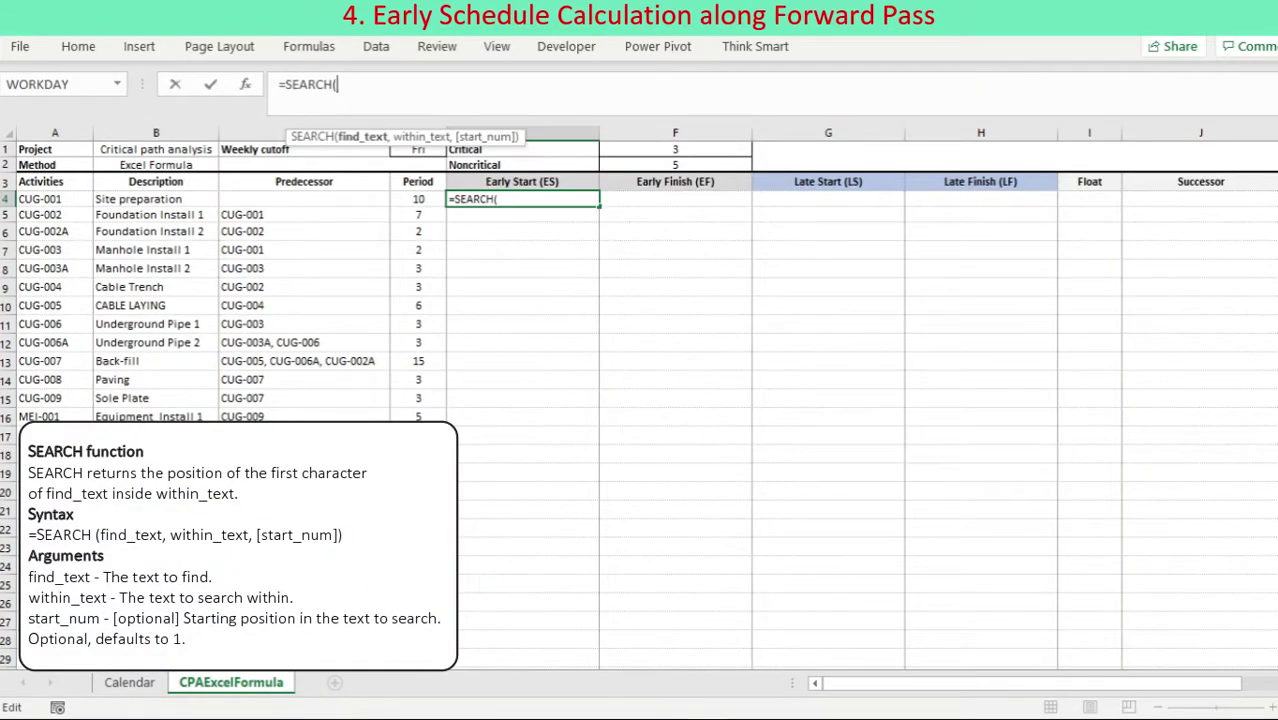
- Build a SEARCH expression in early start cell E4 that looks for activities A4:A38 within predecessor cell C4
left_click_drag(45, 195, 45, 618)
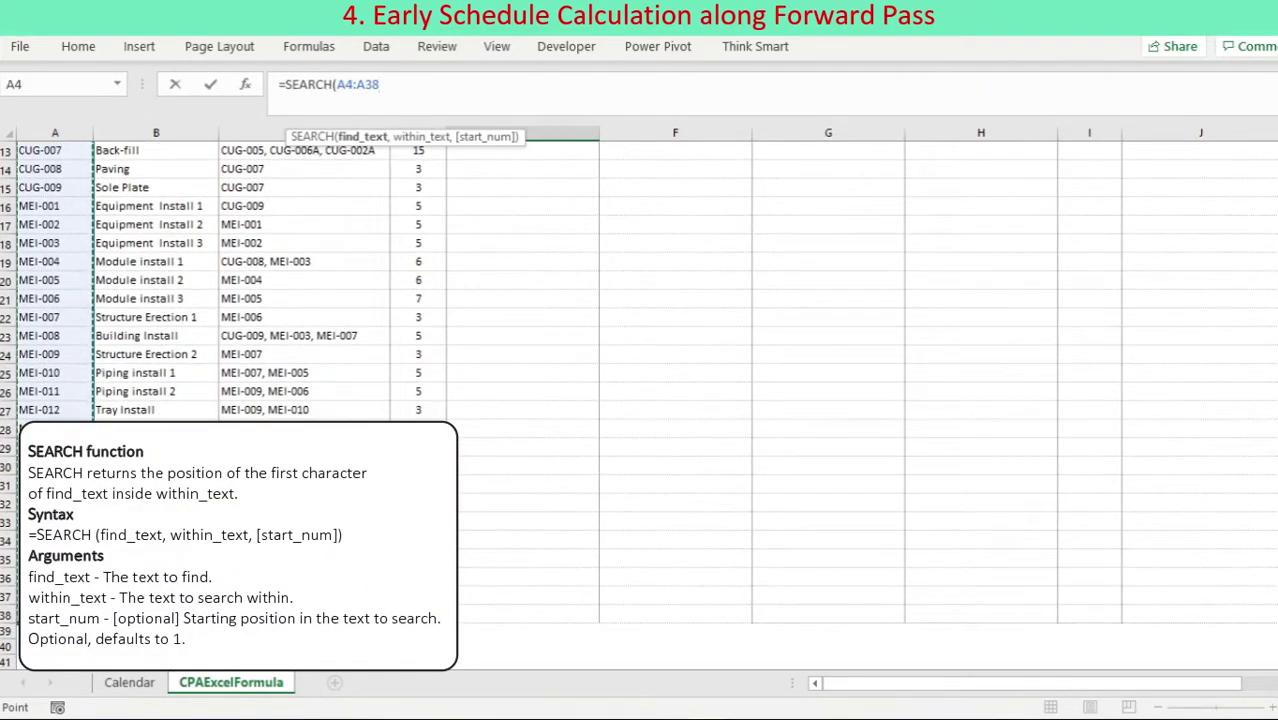
type(",")
scroll(640, 300, "up", 4)
left_click(304, 198)
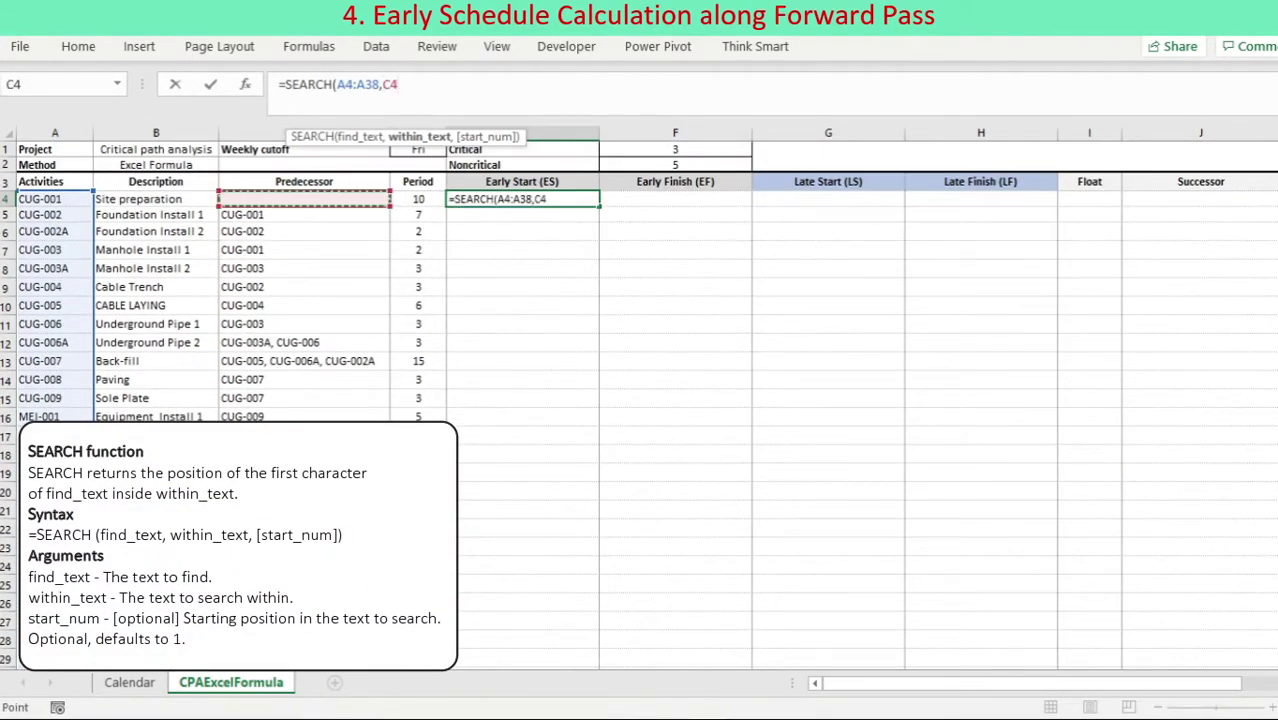
type(")")
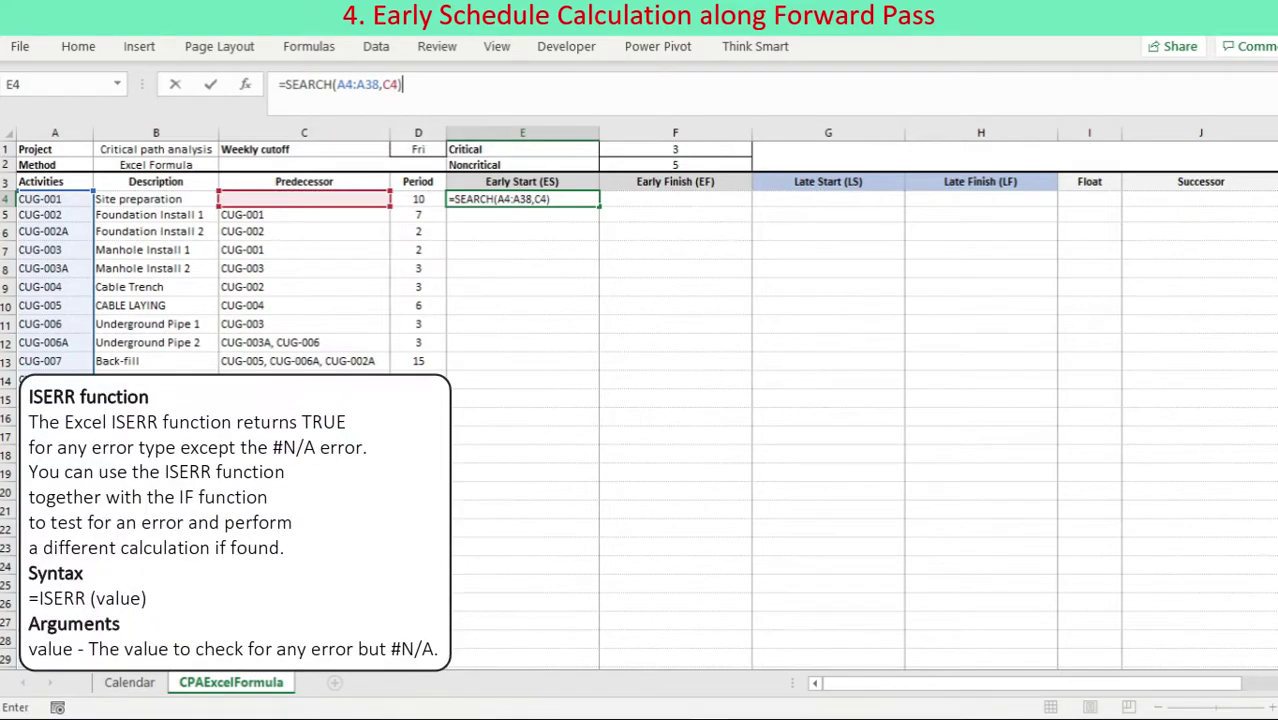
- Wrap the SEARCH expression in E4 inside an IF function with ISERR as its logical test
left_click(286, 84)
type("IF(")
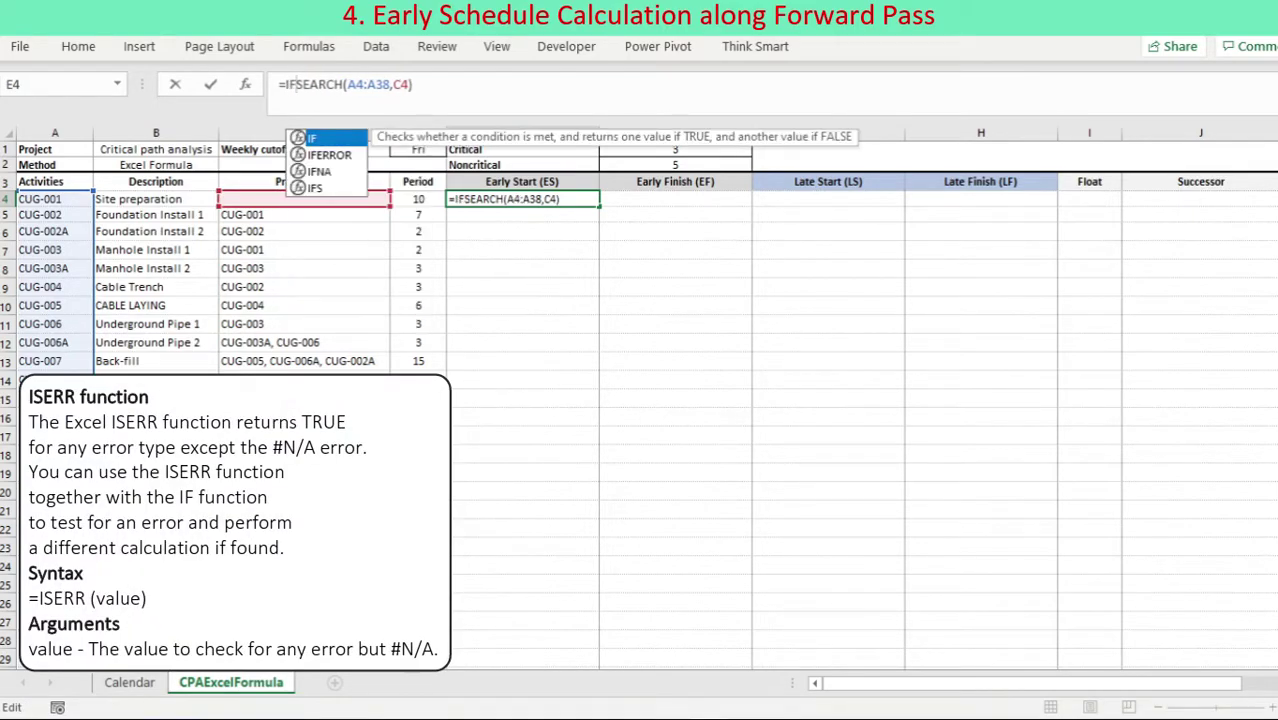
left_click(418, 84)
type(")")
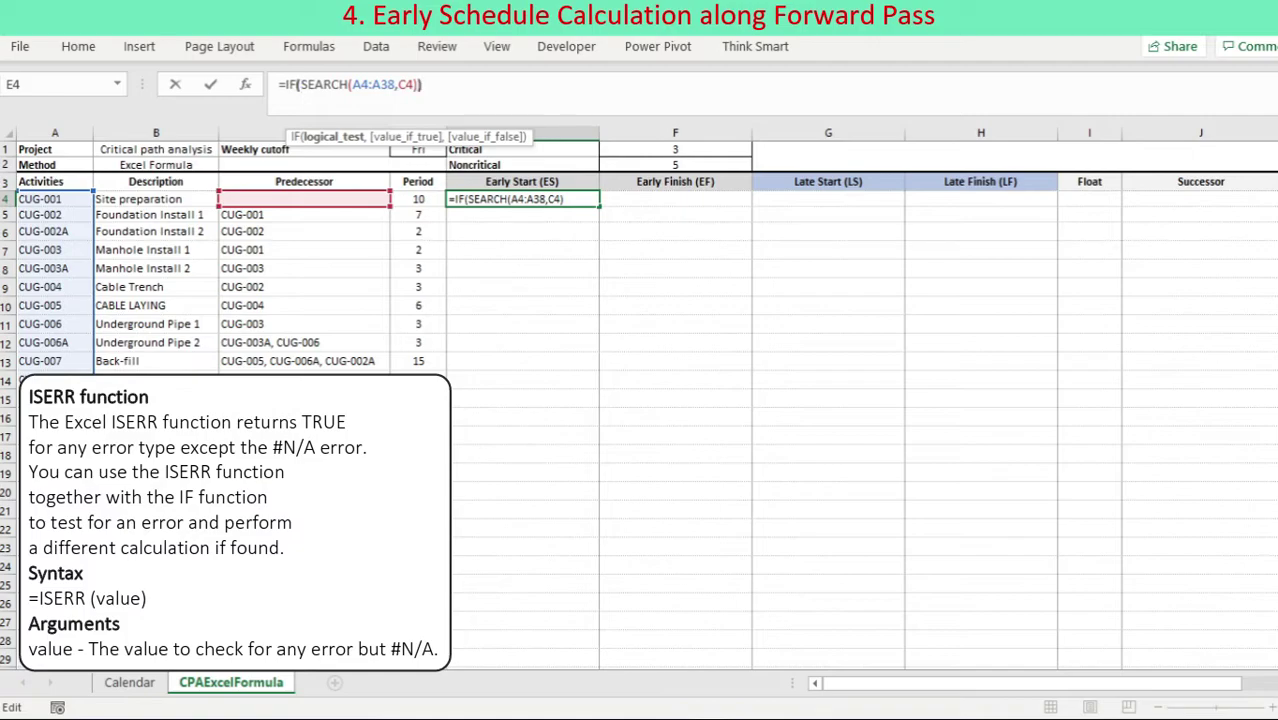
left_click(301, 84)
type("ISERR(")
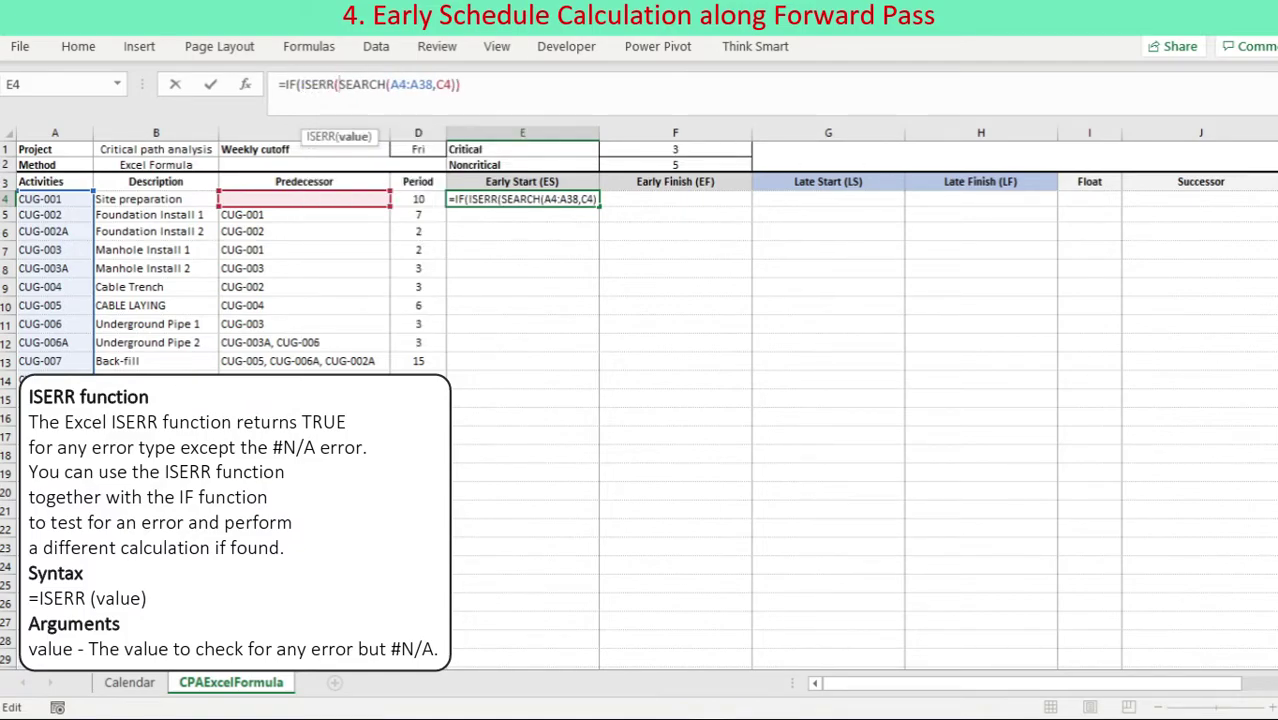
- Close the ISERR test and set the IF results to 0 when true and F4:F38 when false
left_click(456, 84)
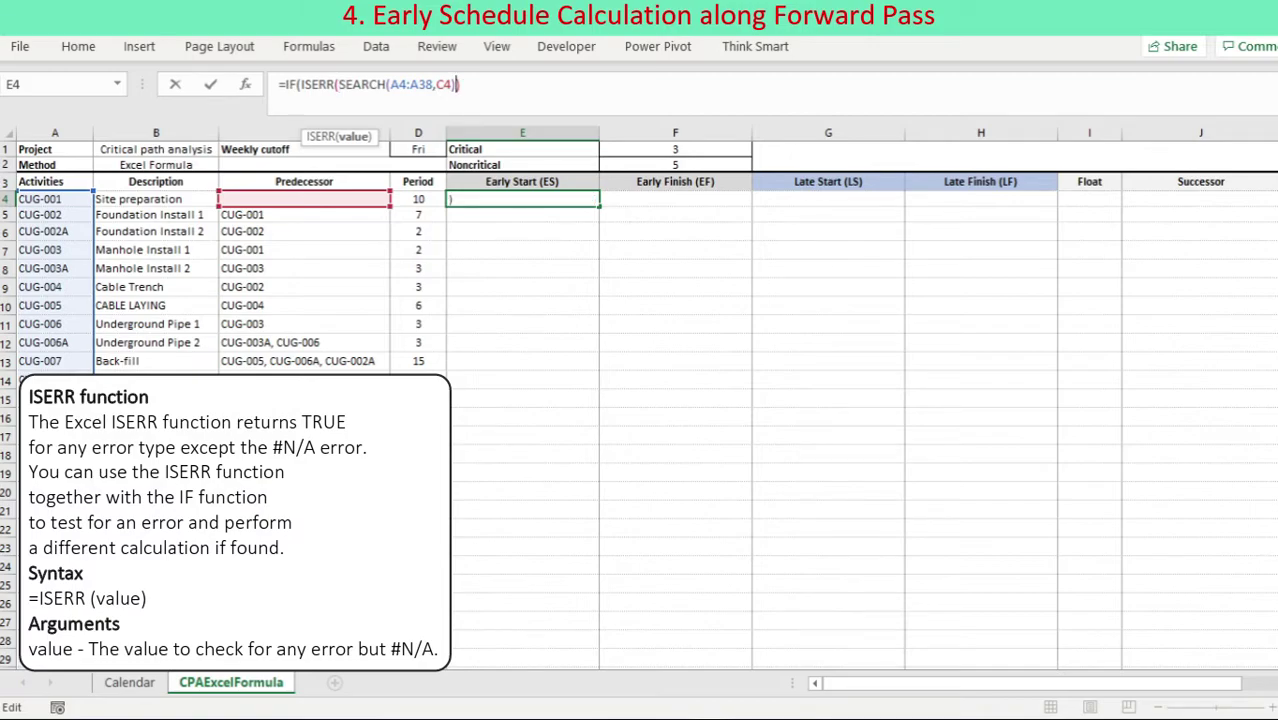
type("),0,")
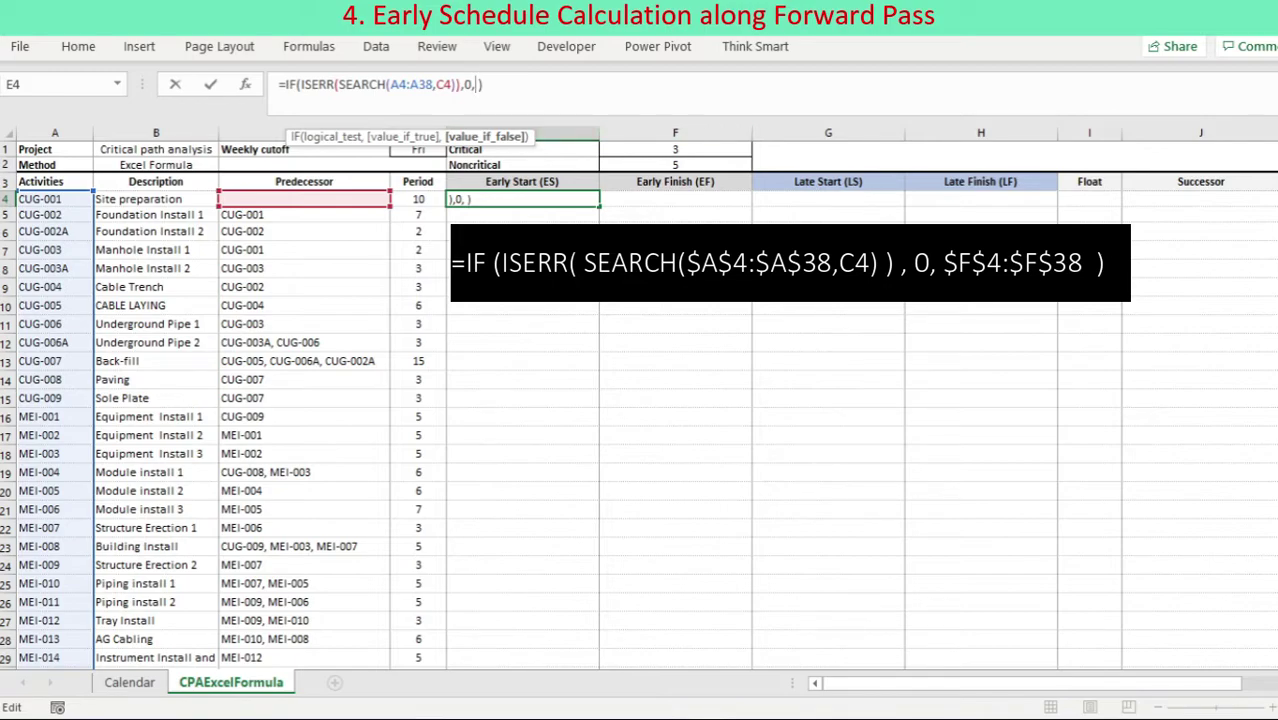
left_click_drag(675, 199, 752, 640)
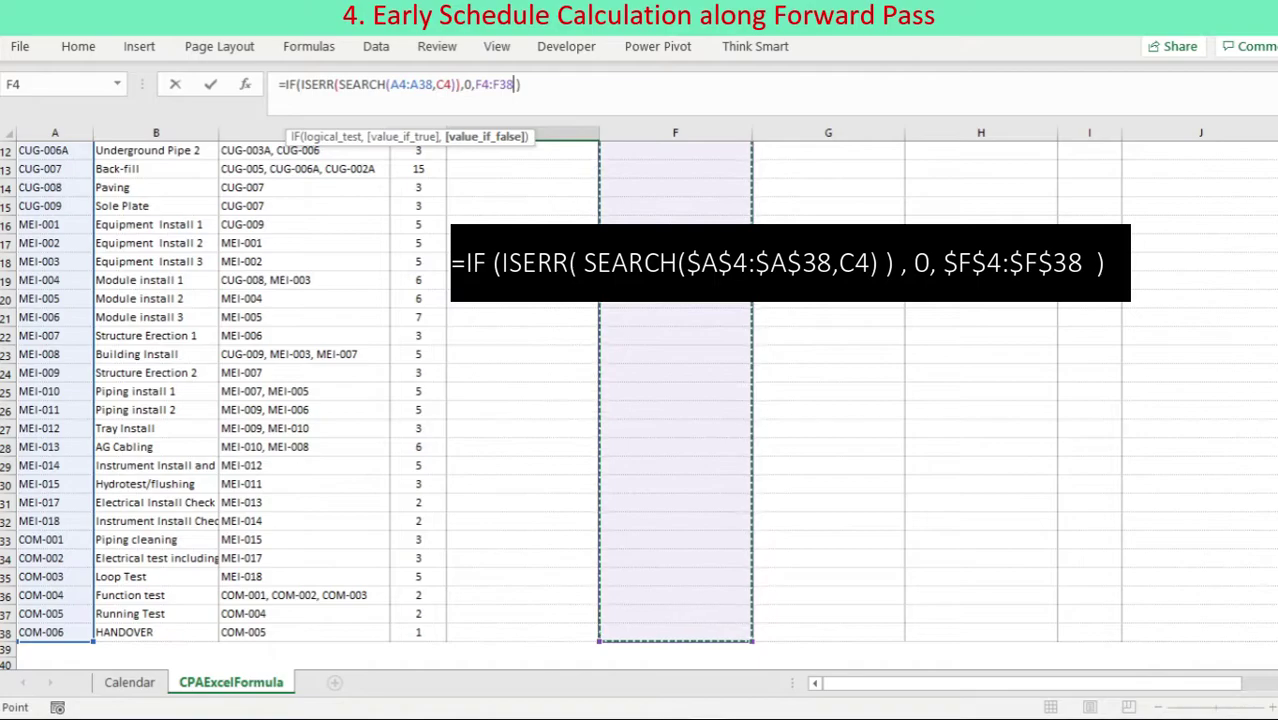
left_click(522, 85)
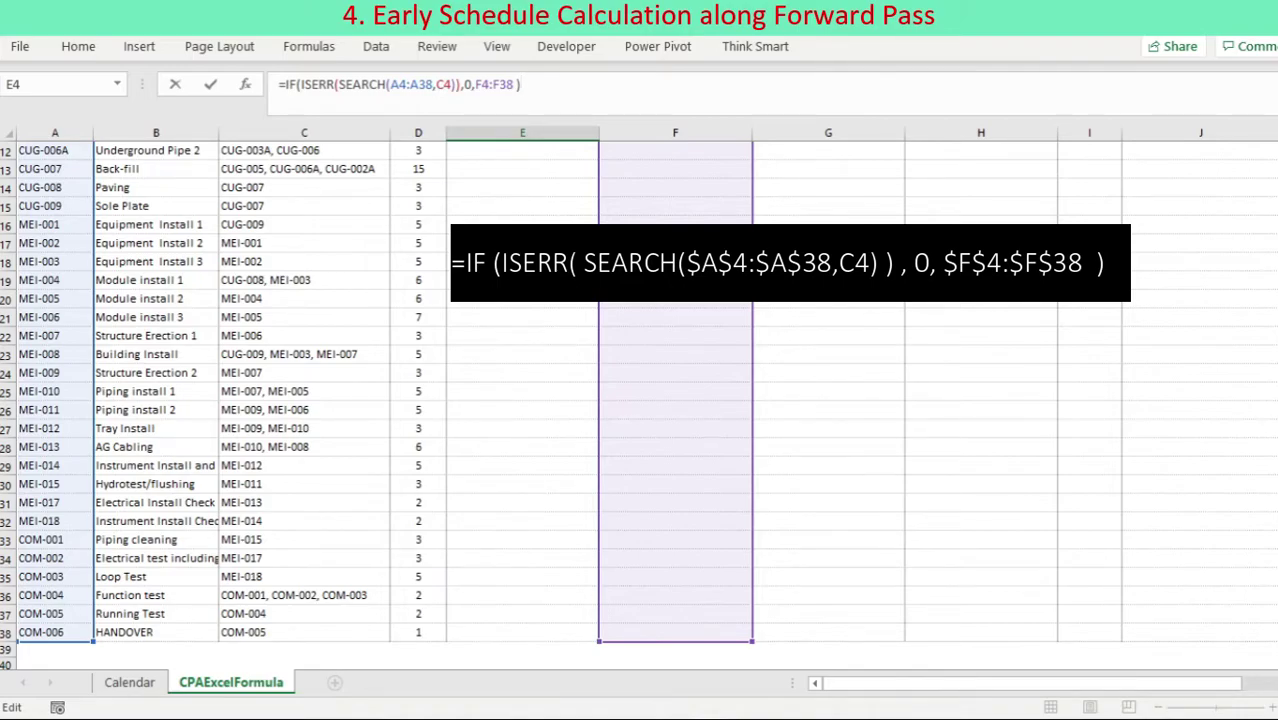
scroll(640, 400, "up", 4)
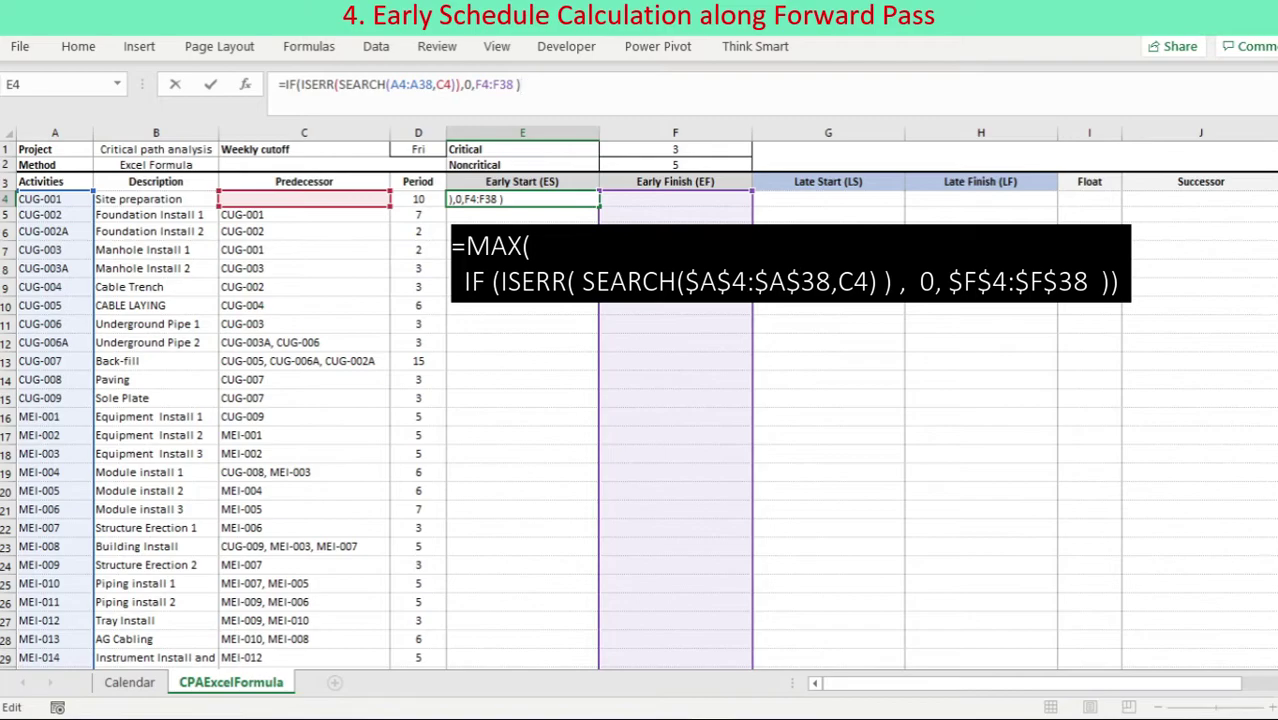
- Enclose the whole IF expression in E4 in a MAX function
left_click(286, 84)
type("MAX")
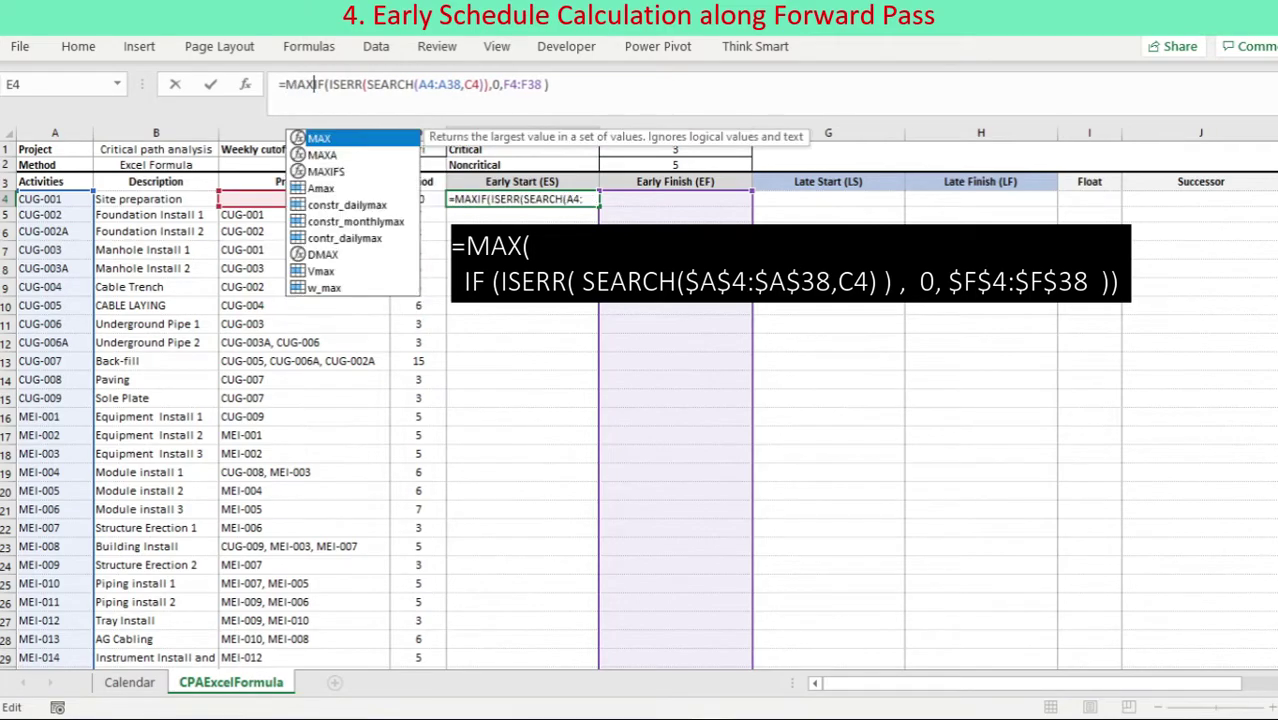
type("(")
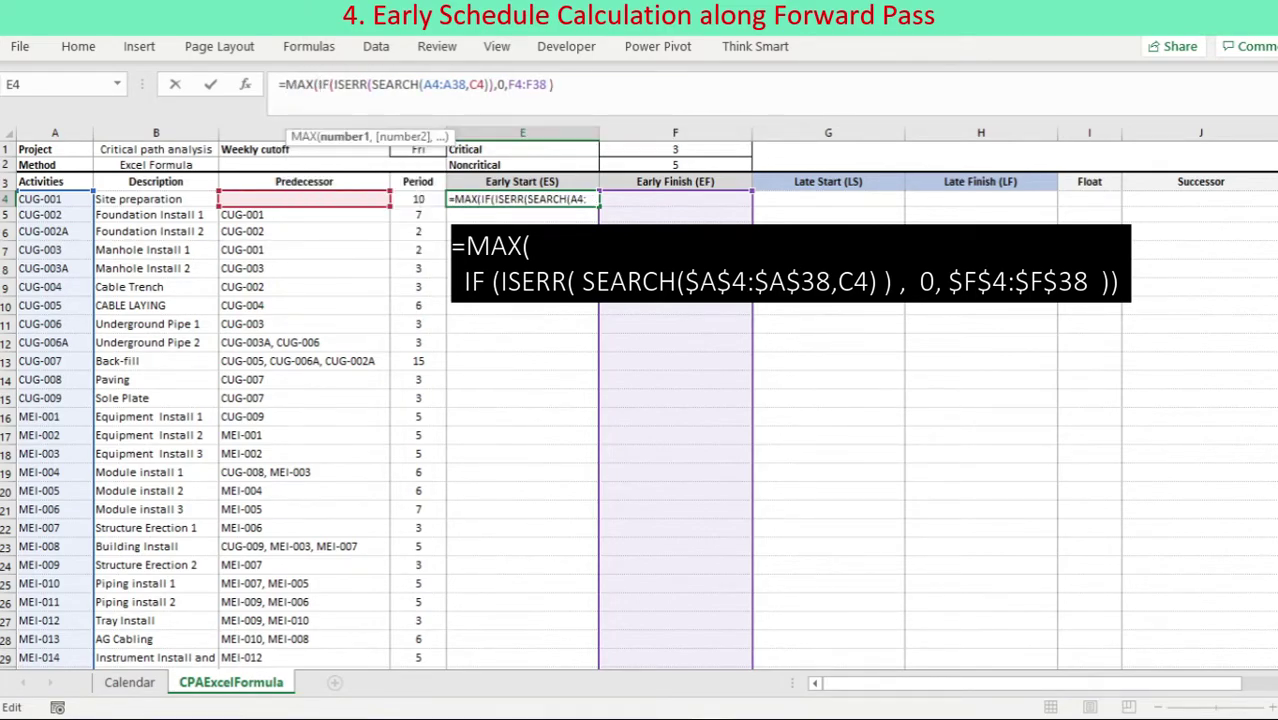
type(")")
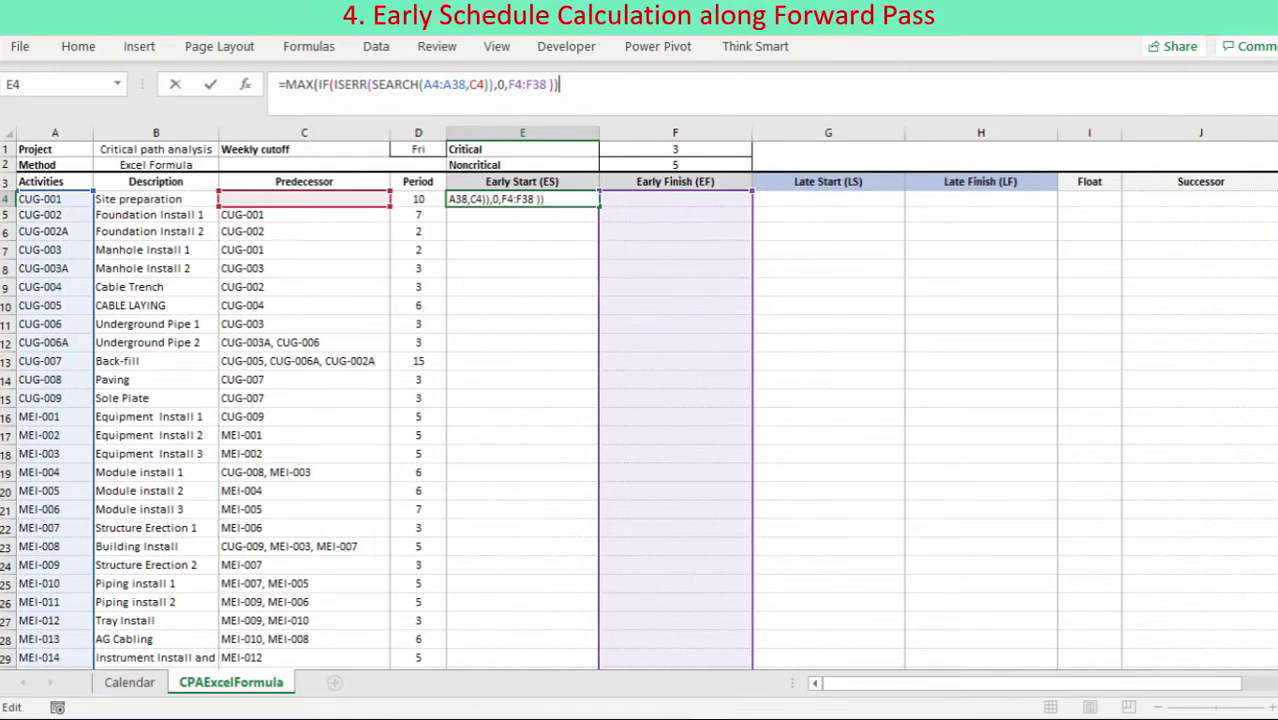
- Make both ranges in the E4 formula absolute, as $A$4:$A$38 and $F$4:$F$38, leaving C4 relative
left_click(432, 84)
key("F4")
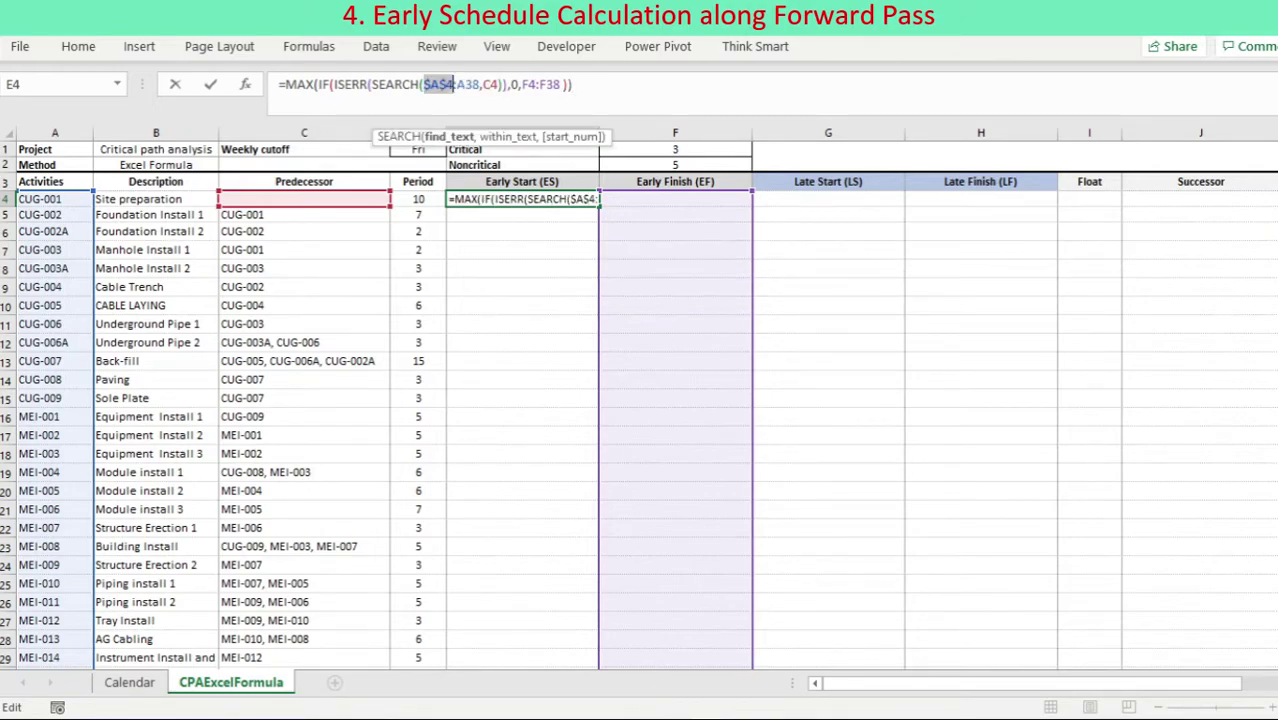
left_click(465, 84)
key("F4")
left_click(543, 84)
key("F4")
left_click(576, 84)
key("F4")
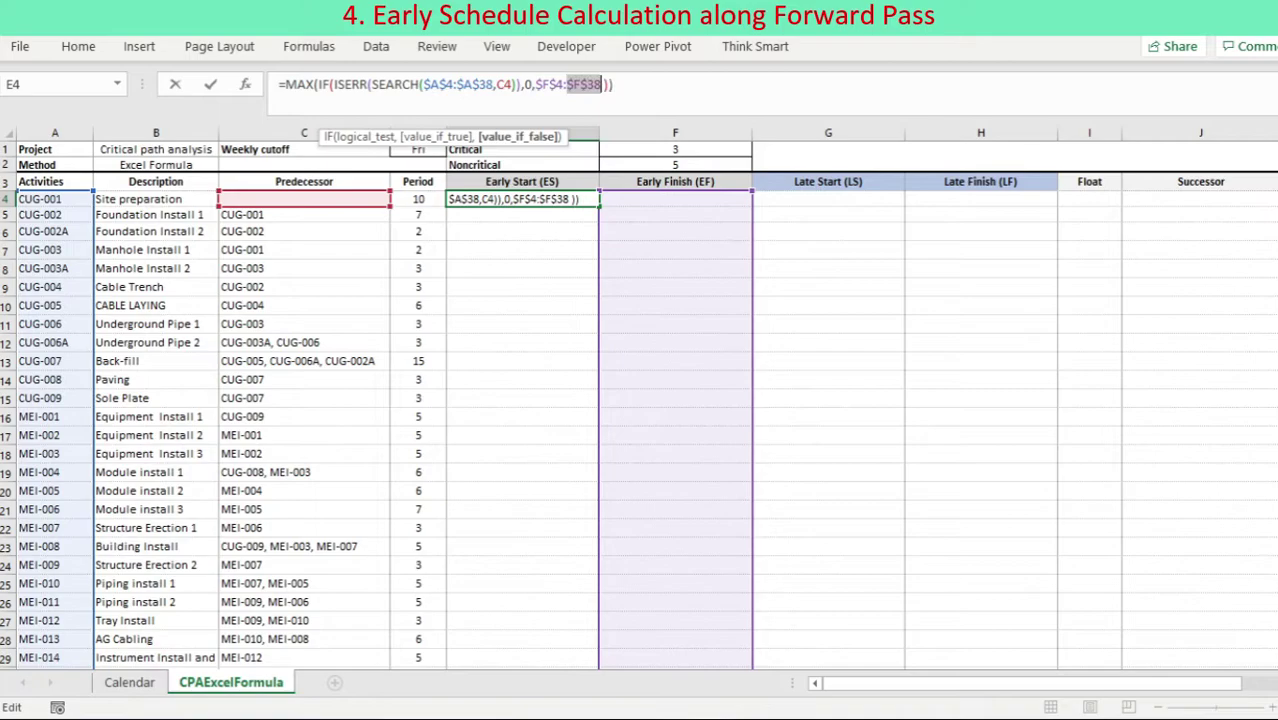
- Wrap the MAX expression in E4 inside the WORKDAYch function and give it a period of 2
left_click(286, 84)
type("WORK")
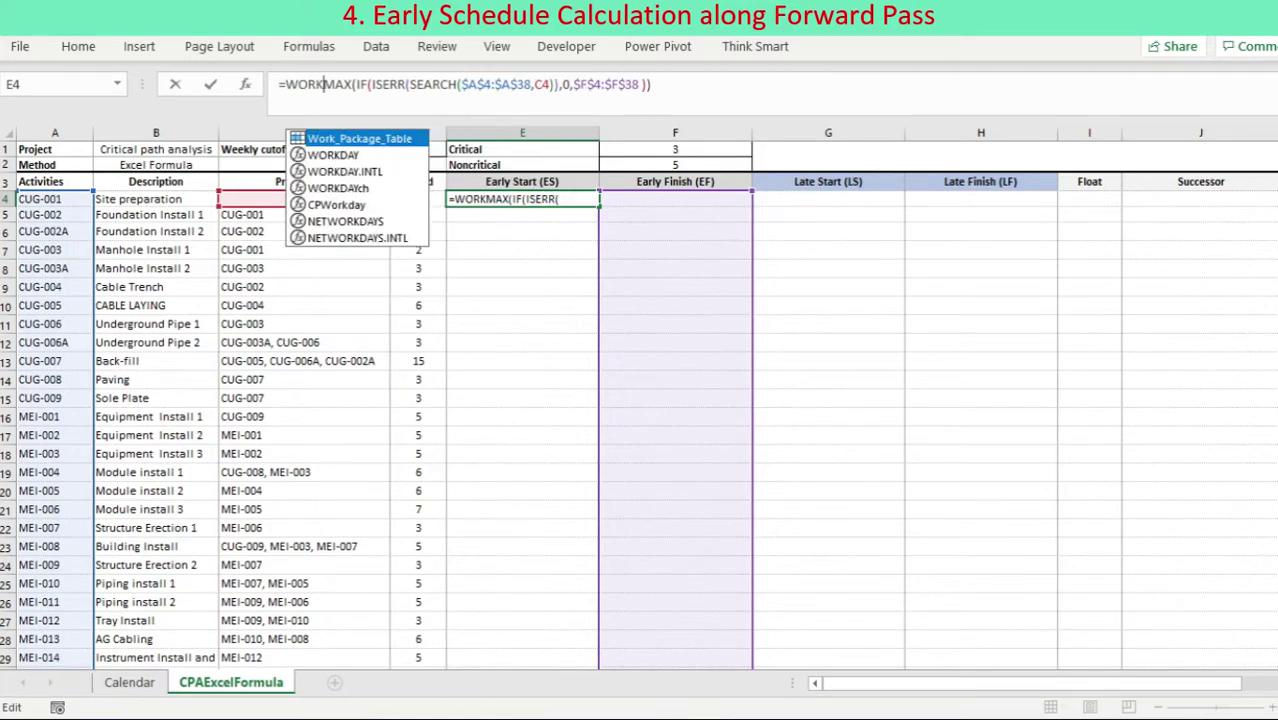
type("DAYCH(")
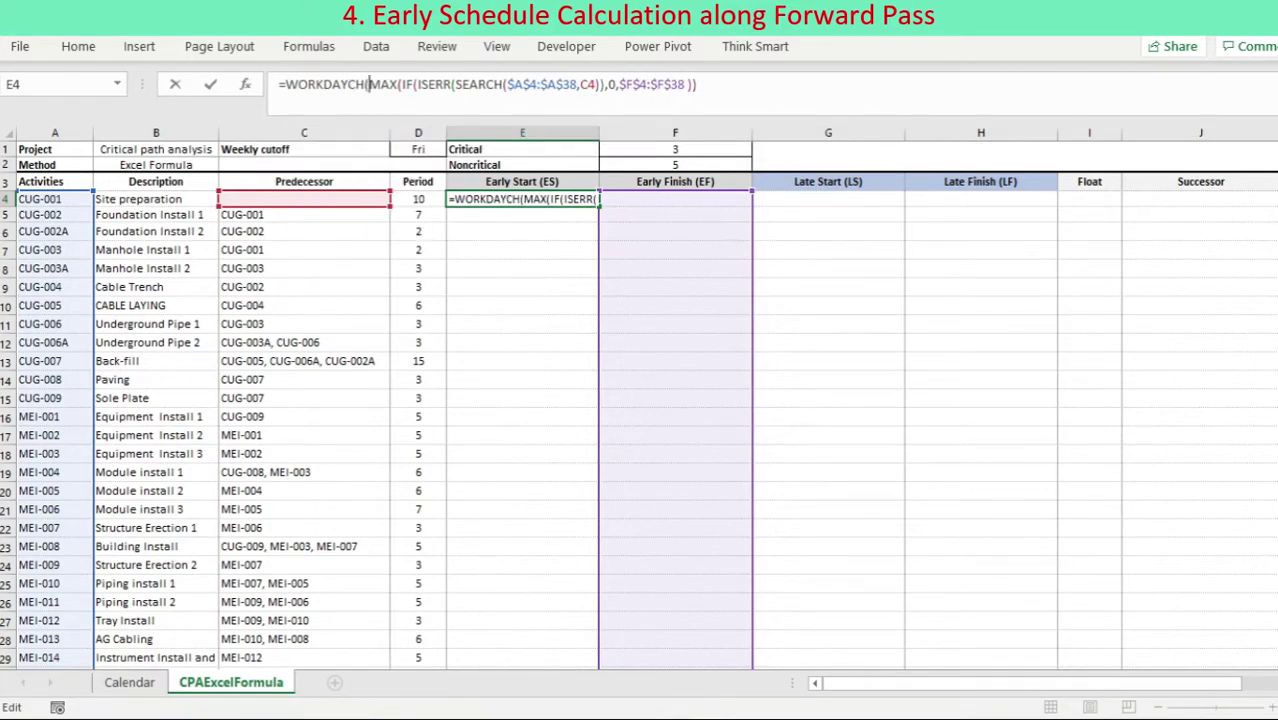
left_click(698, 84)
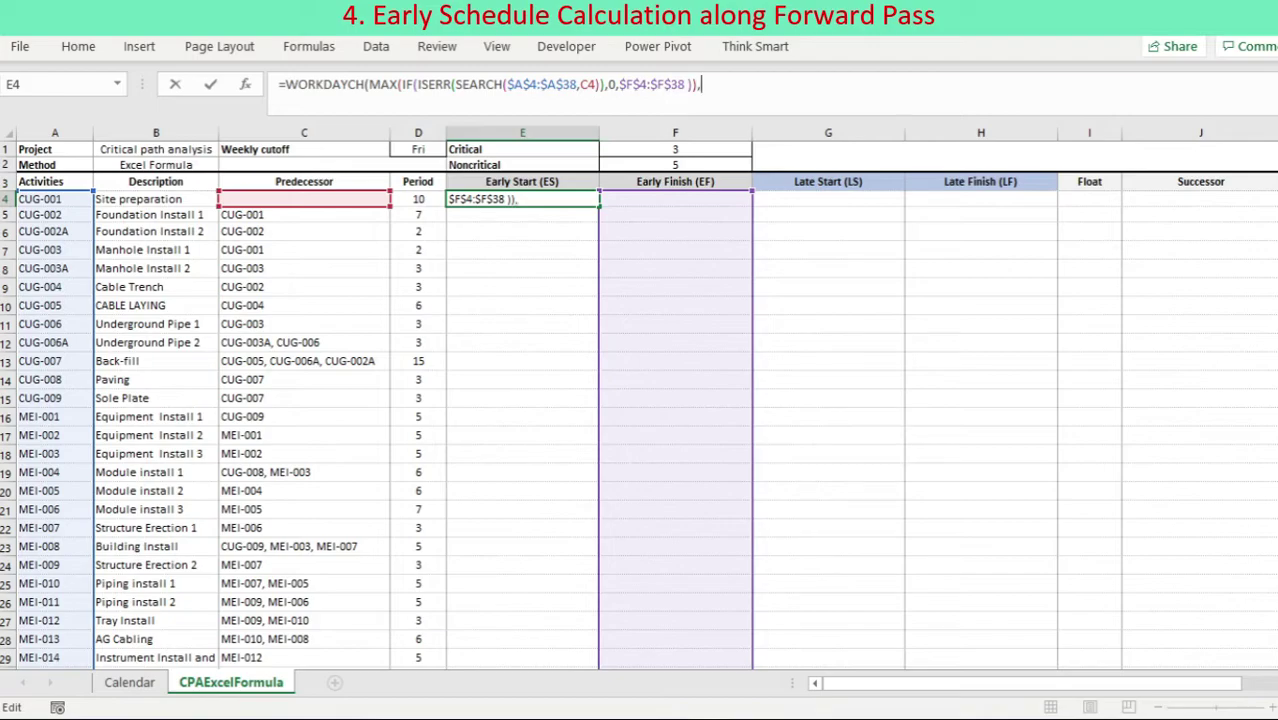
type(",2,")
- Complete the E4 formula with Calendar!B9:B28 as the holiday list and Calendar!B2 as the non-workday argument
left_click(129, 682)
left_click_drag(141, 274, 141, 571)
type(",")
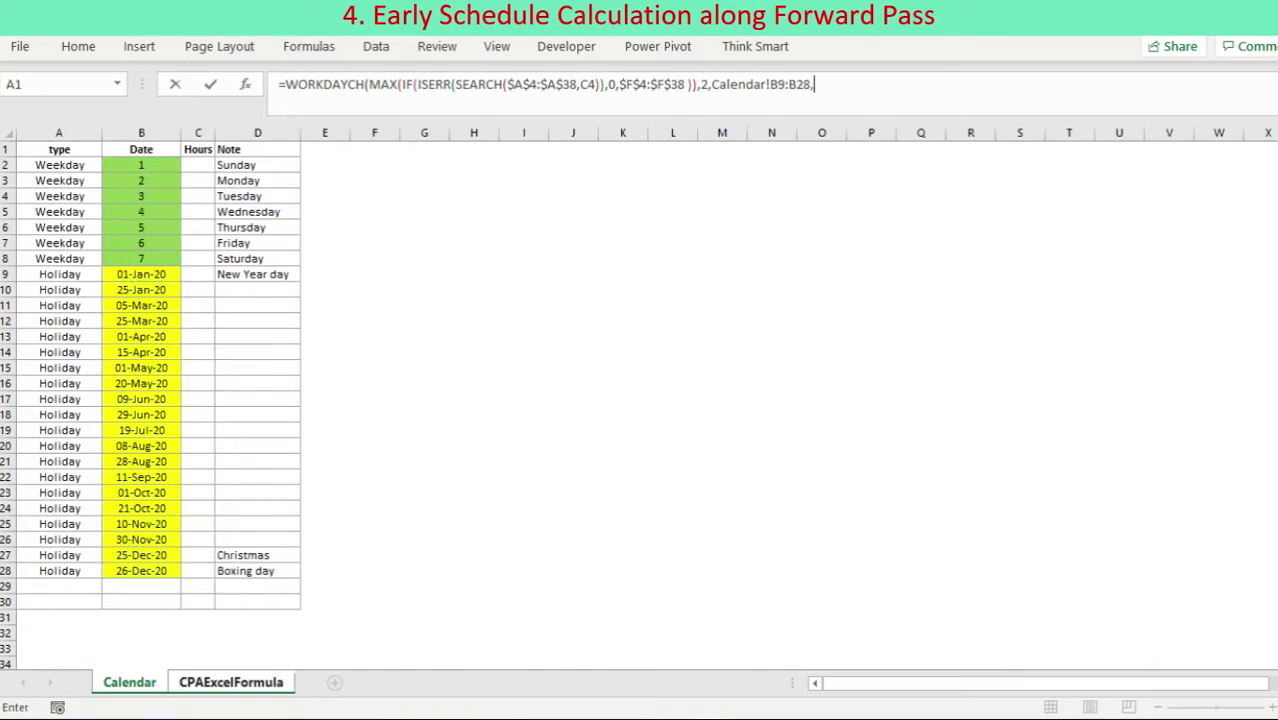
left_click(141, 165)
type(")")
key("Return")
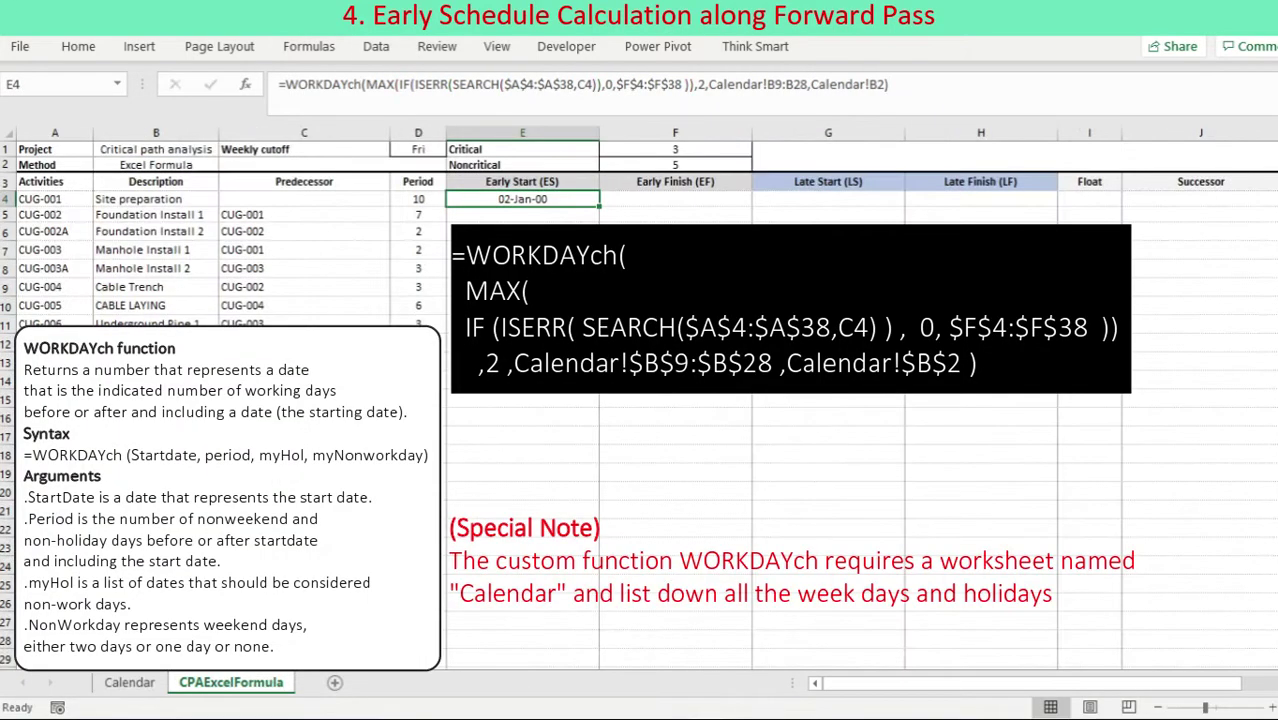
- Make the Calendar references in the E4 formula absolute, as $B$9:$B$28 and $B$2
left_click(772, 84)
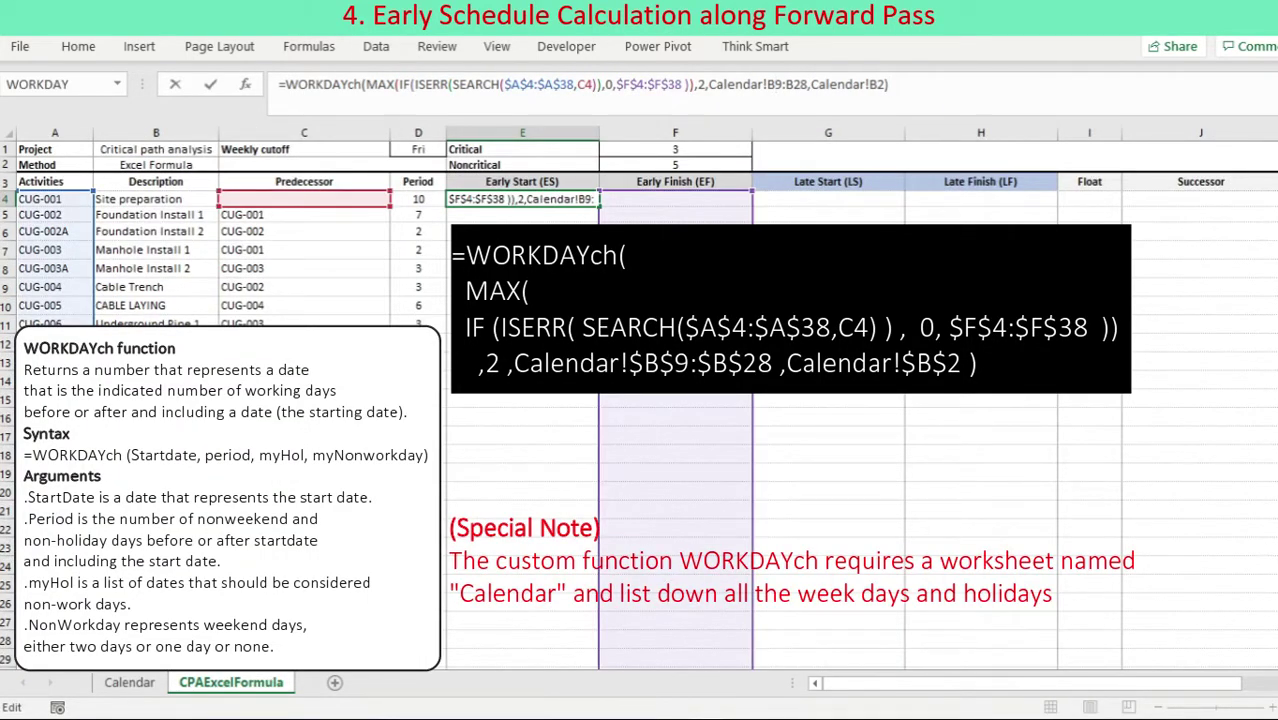
key("F4")
left_click(810, 84)
key("F4")
left_click(902, 84)
key("F4")
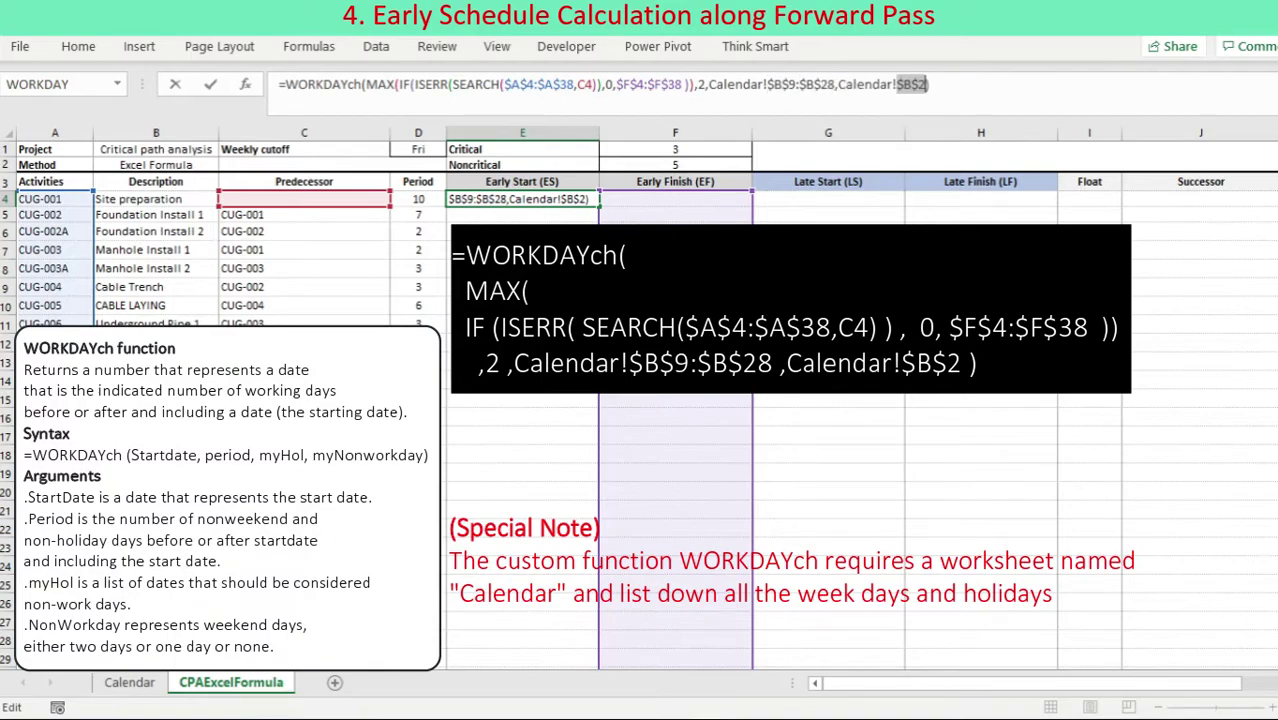
left_click(930, 84)
key("Return")
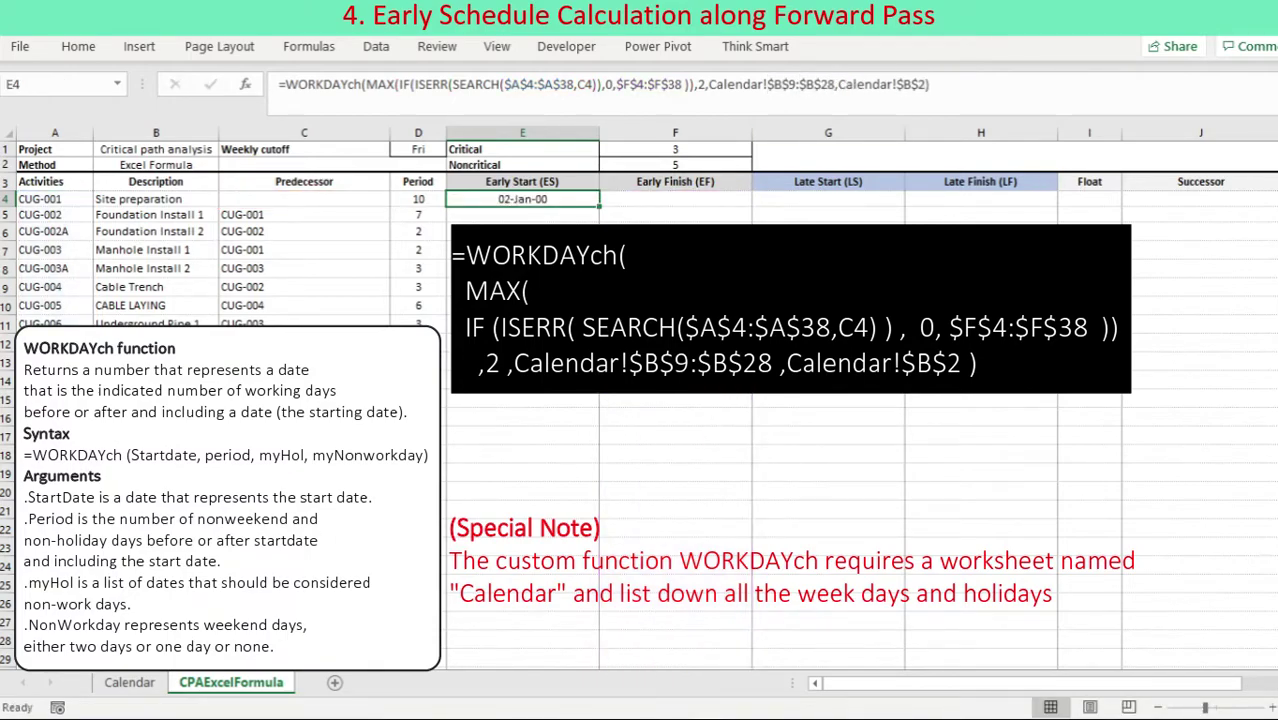
- Begin the early finish formula in F4 with WORKDAYch, using E4 as start date and D4 as period
left_click(675, 199)
type("=WORK")
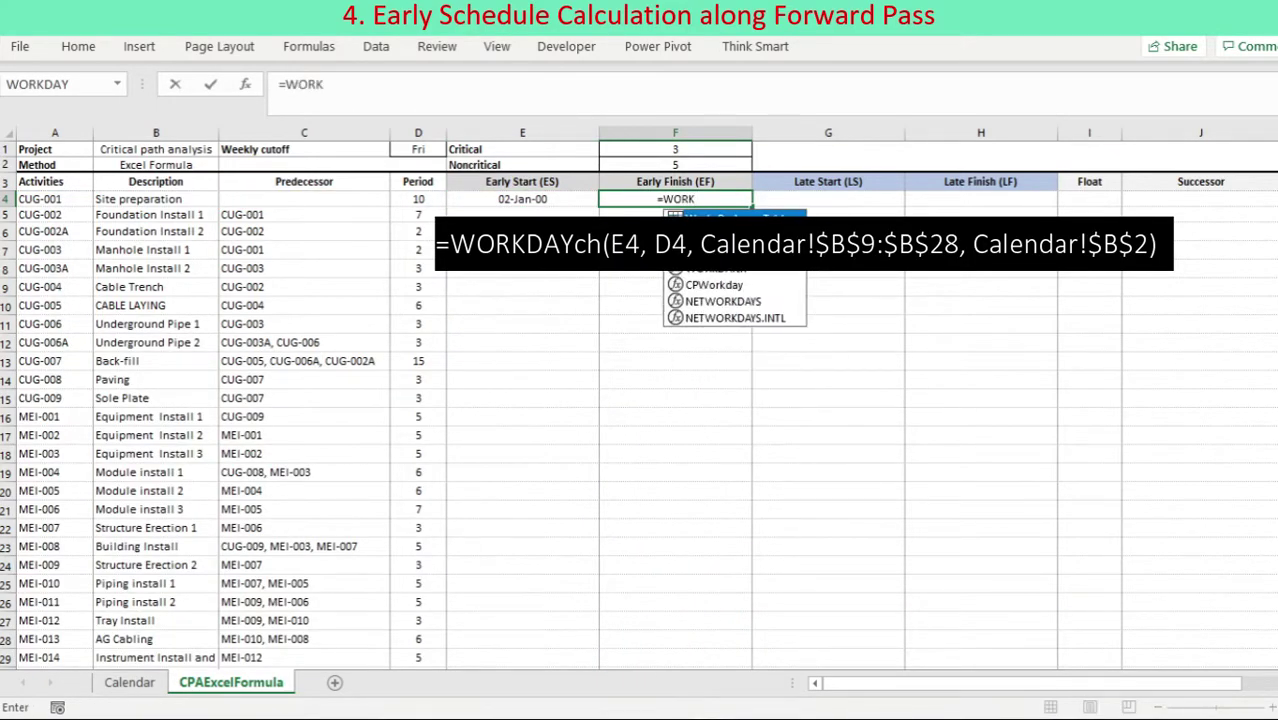
type("DAYCH(")
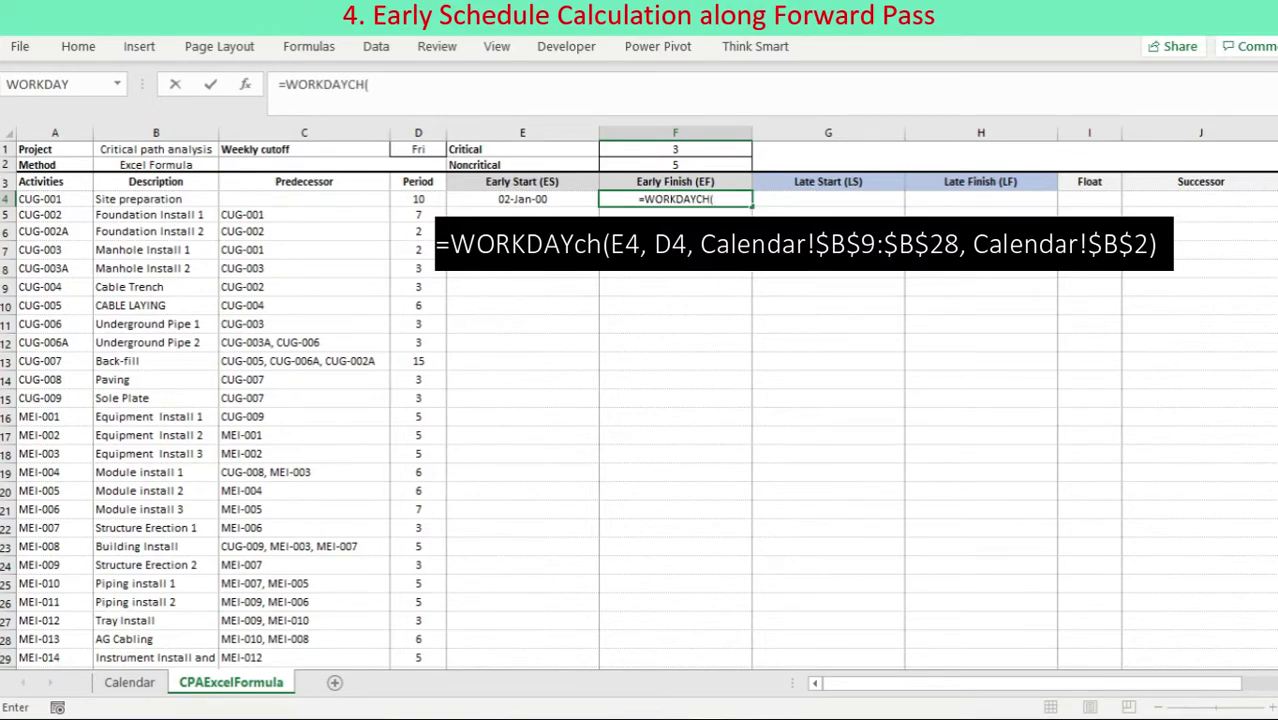
left_click(522, 199)
left_click(386, 84)
type(",")
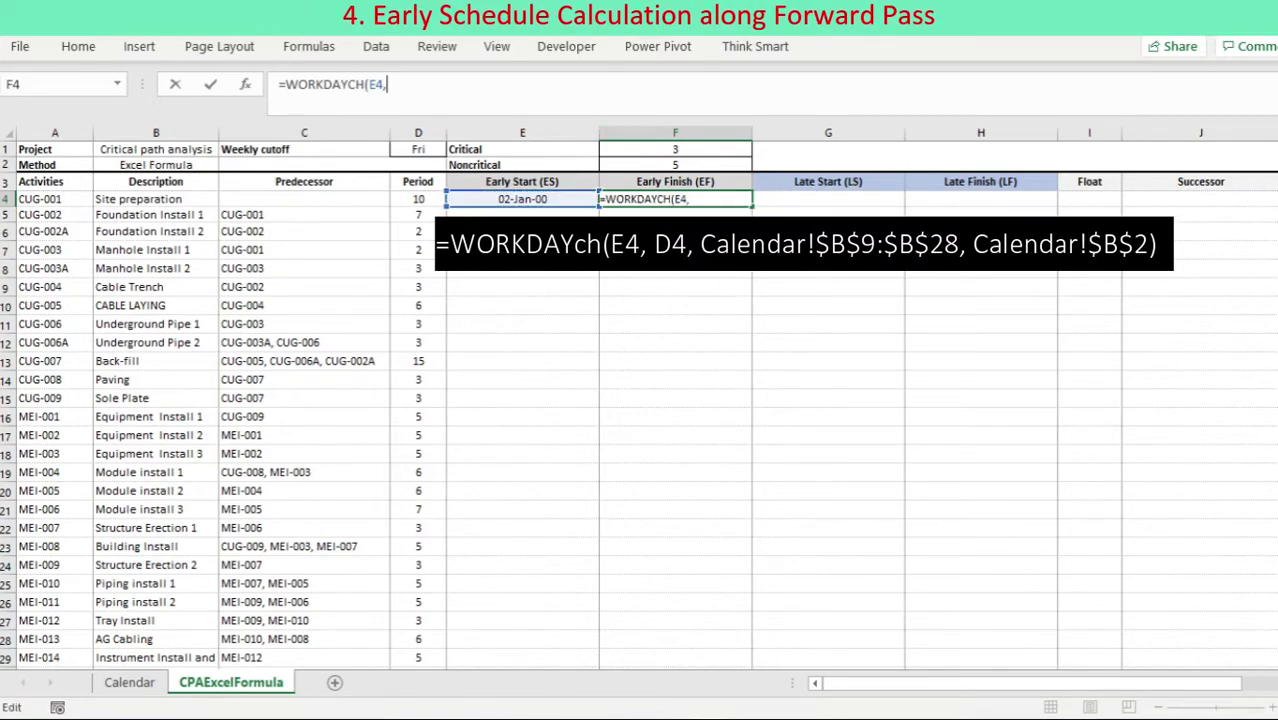
left_click(418, 199)
type(",")
- Complete the F4 formula with the holidays in Calendar!B9:B28 and the non-workday in Calendar!B2
left_click(129, 682)
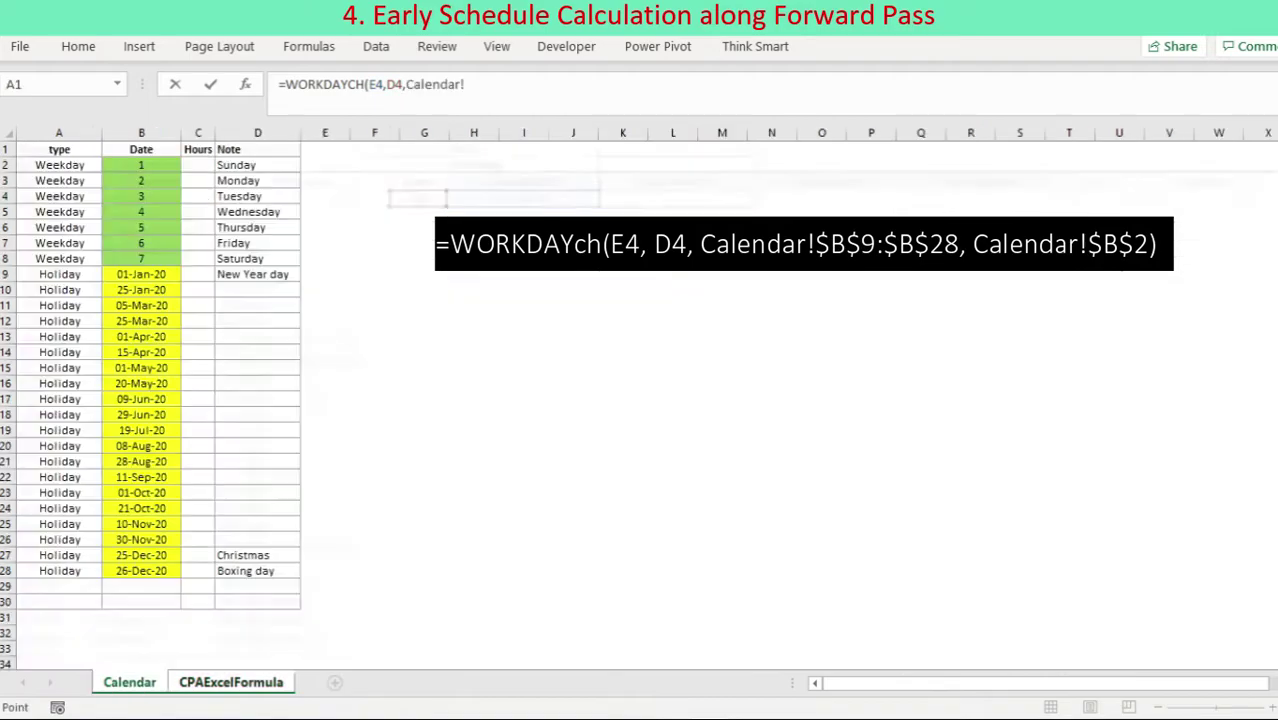
left_click_drag(141, 274, 165, 570)
type(",")
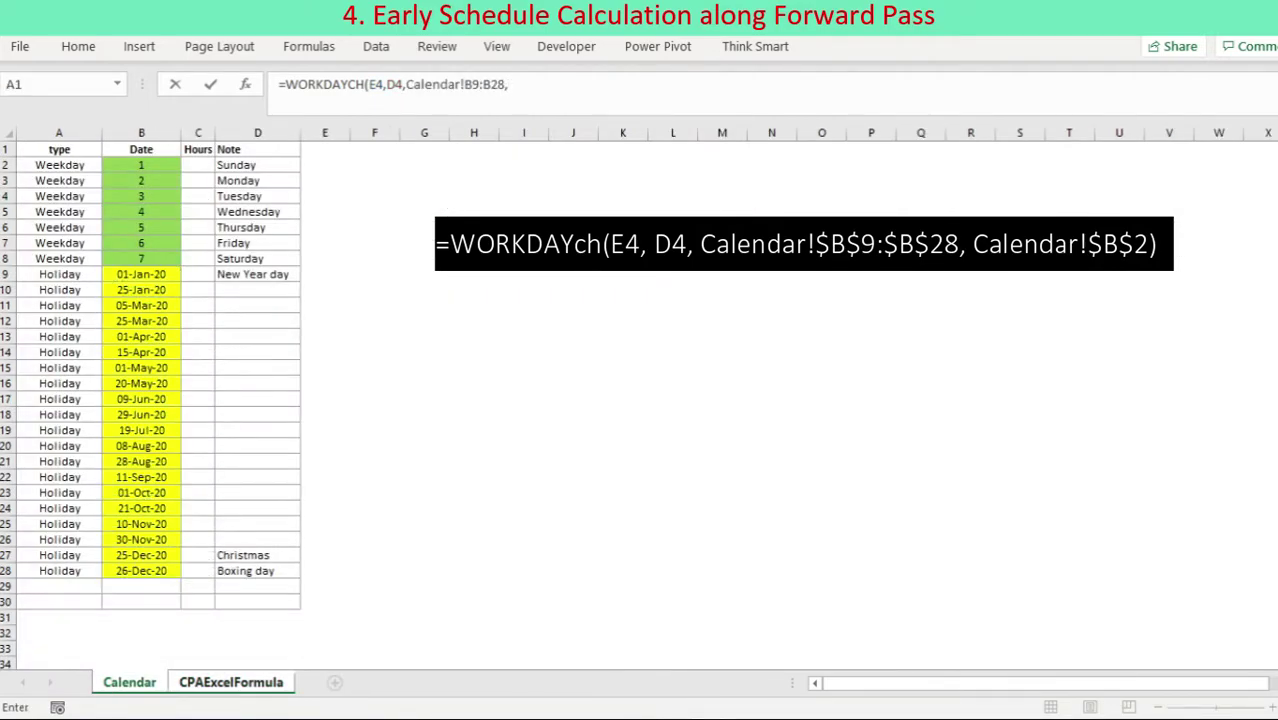
left_click(141, 165)
type(")")
key("Return")
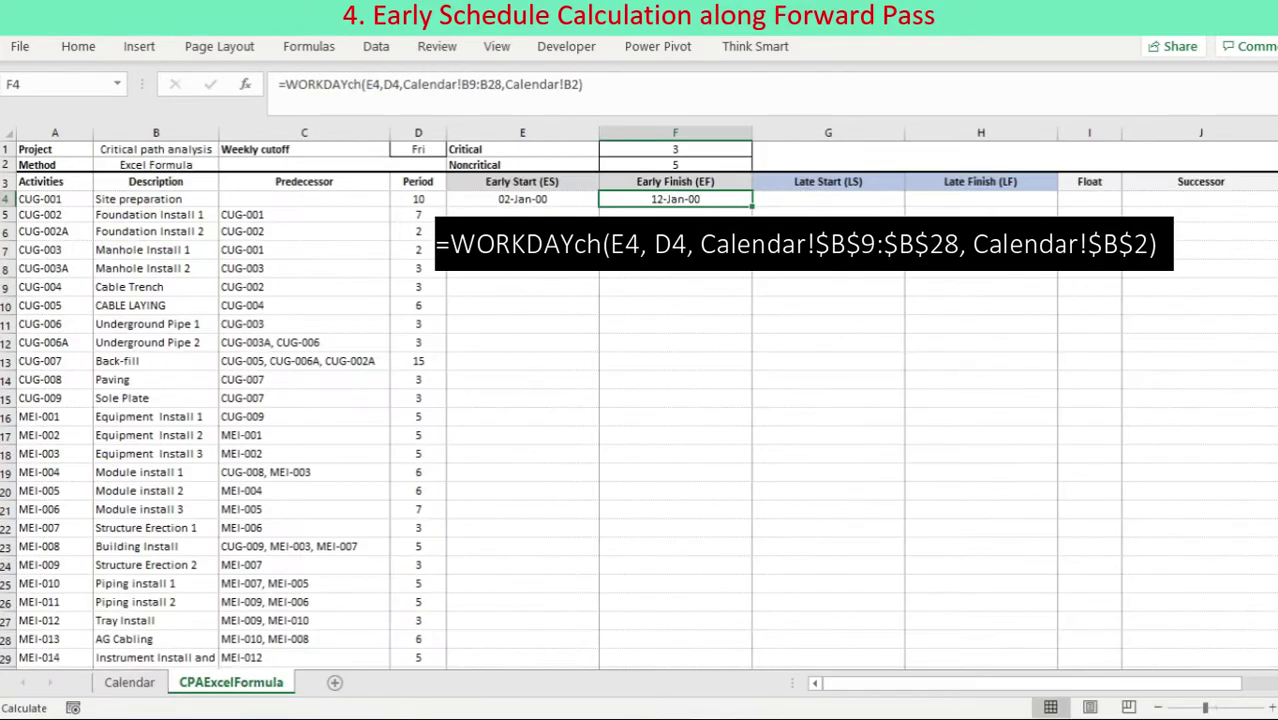
- Make the Calendar references in the F4 formula absolute, as $B$9:$B$28 and $B$2
left_click(468, 85)
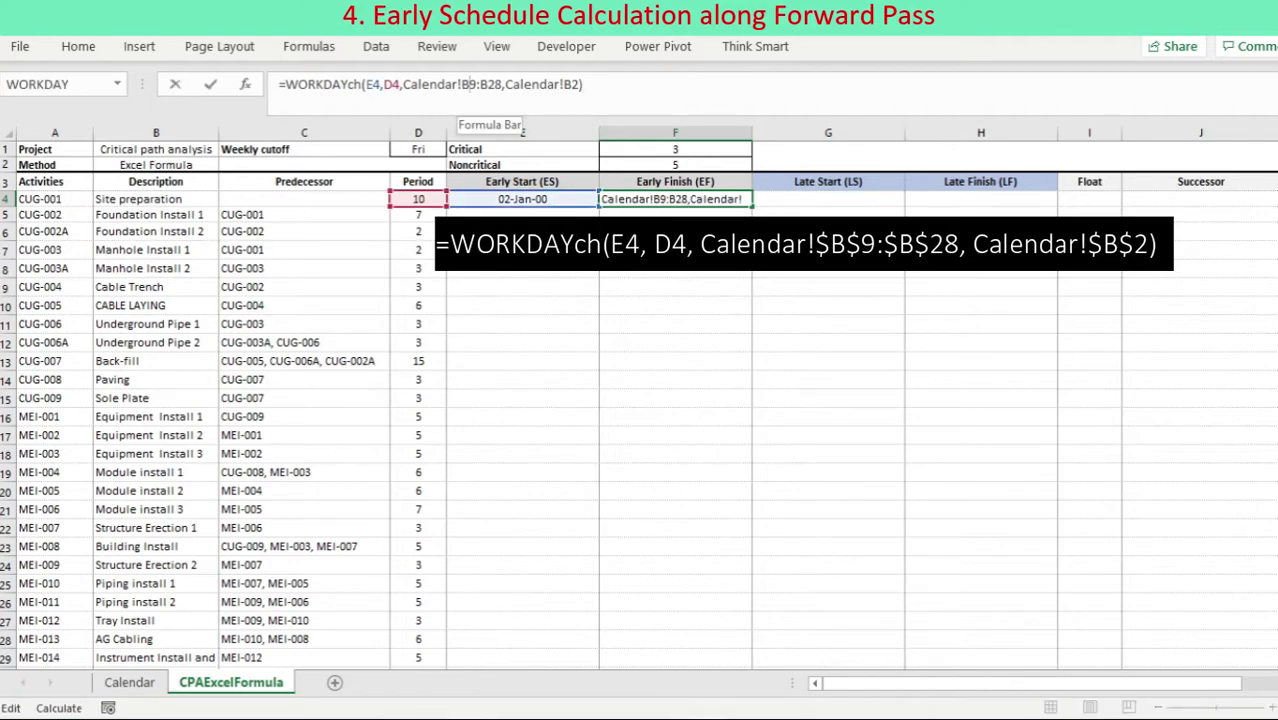
key("F4")
left_click(501, 85)
key("F4")
left_click(599, 85)
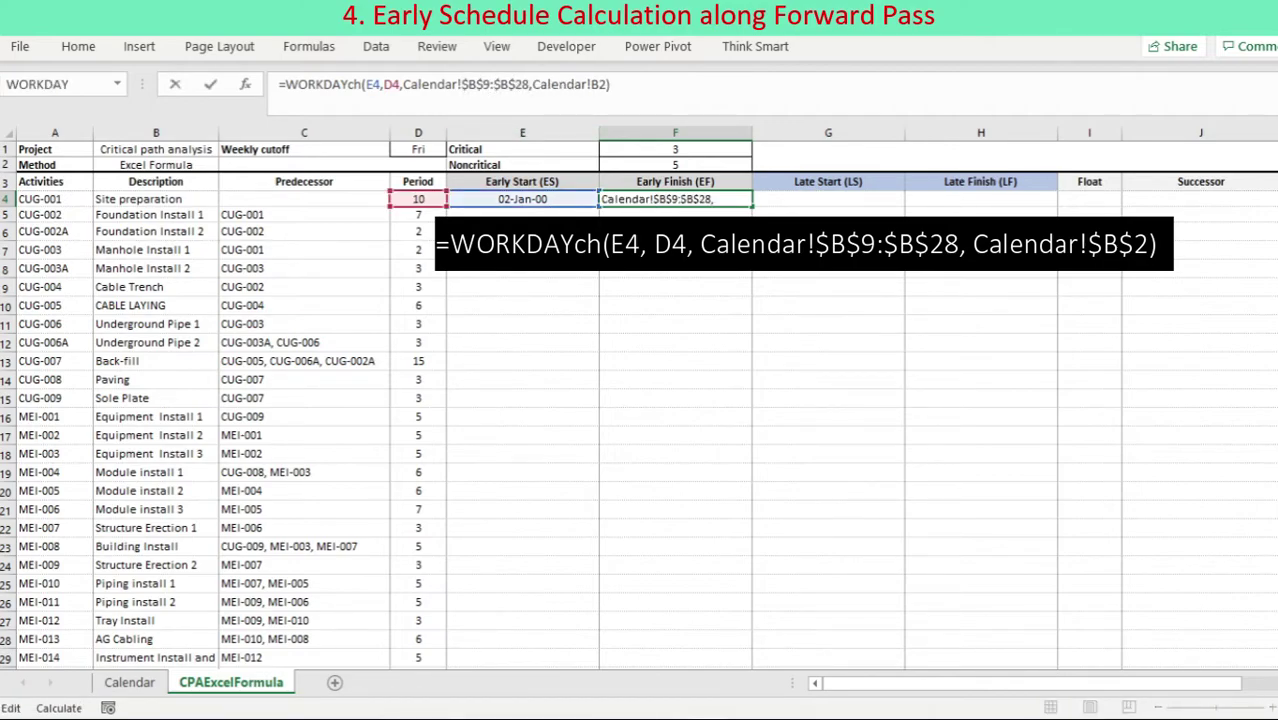
key("F4")
left_click(624, 85)
key("Return")
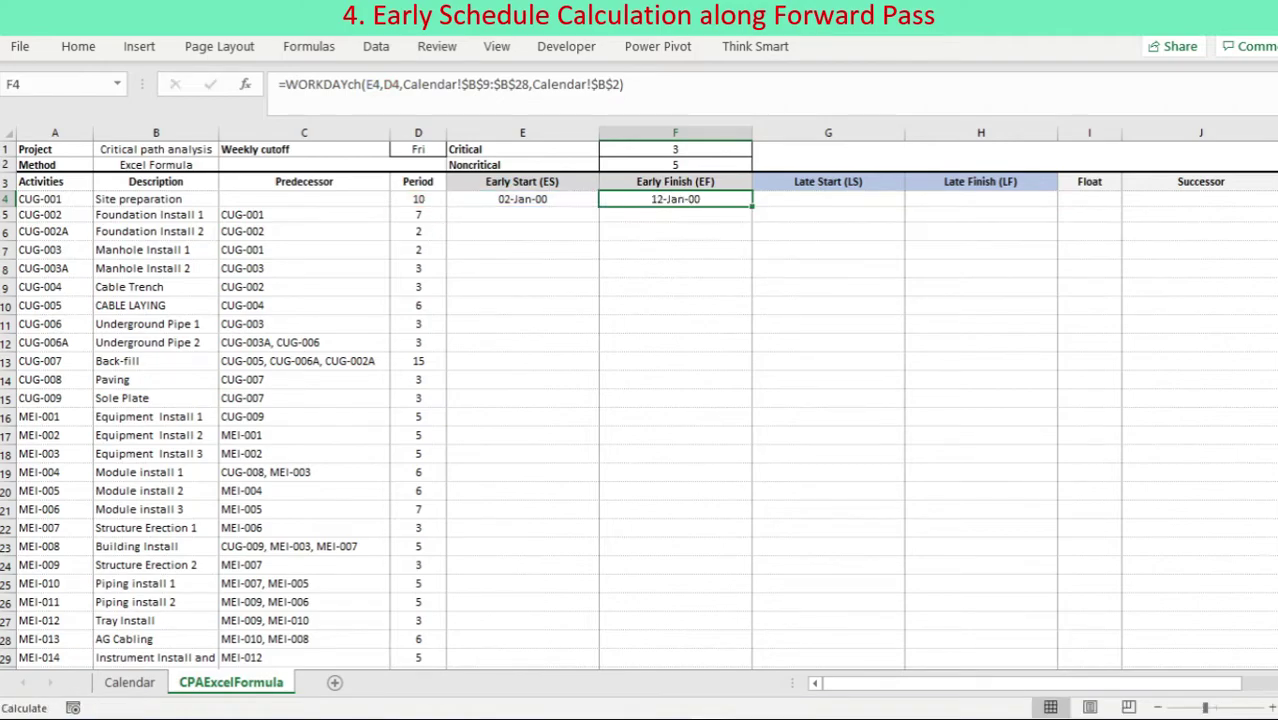
- Fill the early start and early finish formulas from E4:F4 down to row 38 and check the formulas in row 4
left_click_drag(522, 199, 675, 199)
left_click_drag(752, 207, 752, 640)
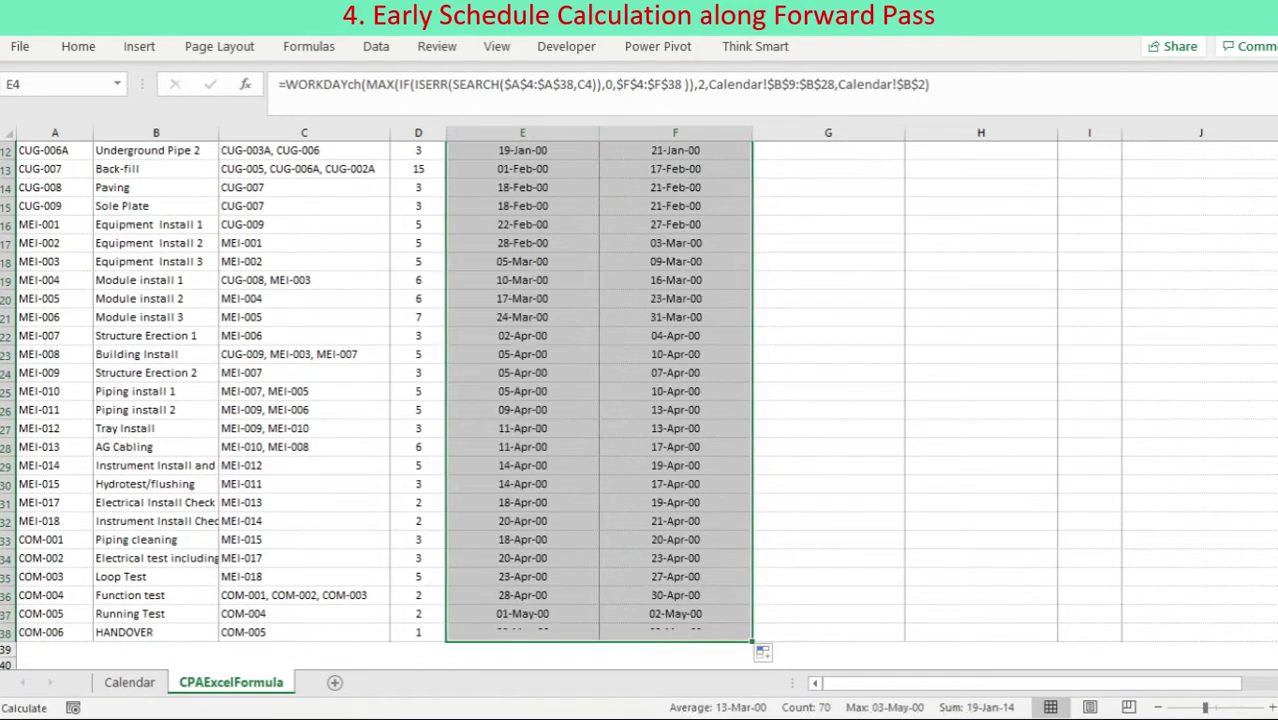
left_click_drag(1277, 592, 1277, 470)
left_click(675, 199)
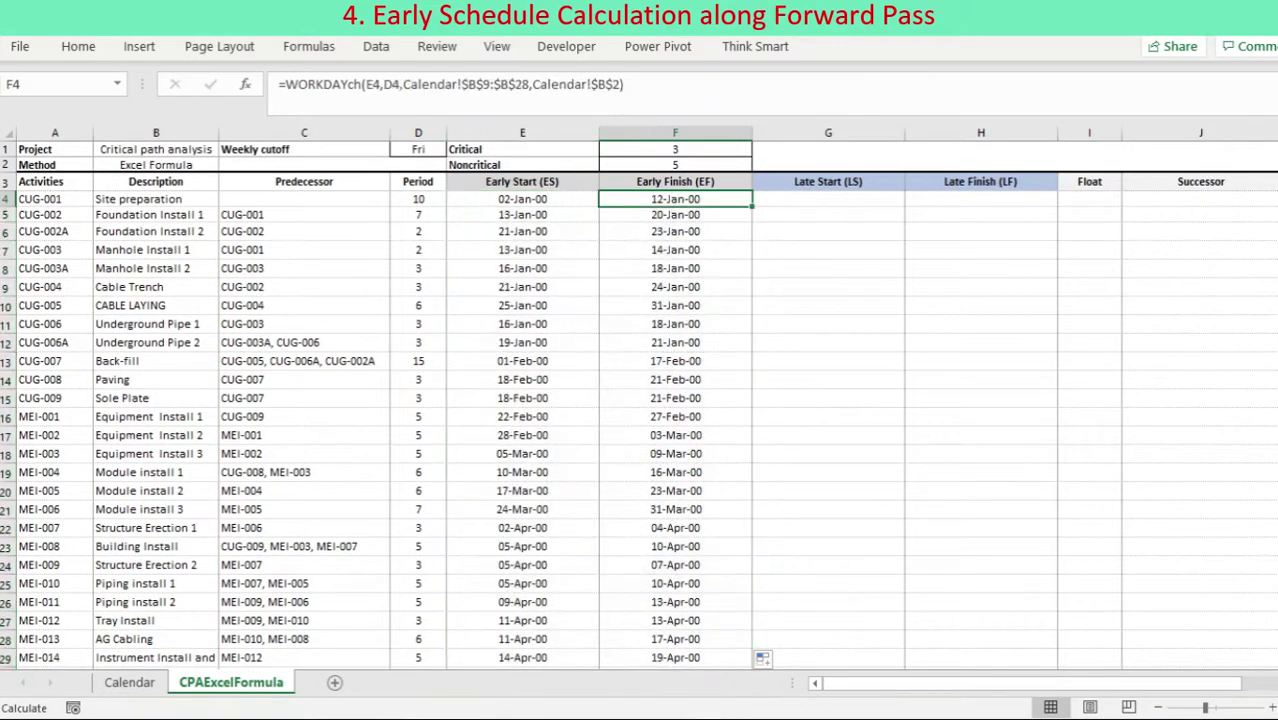
left_click(522, 199)
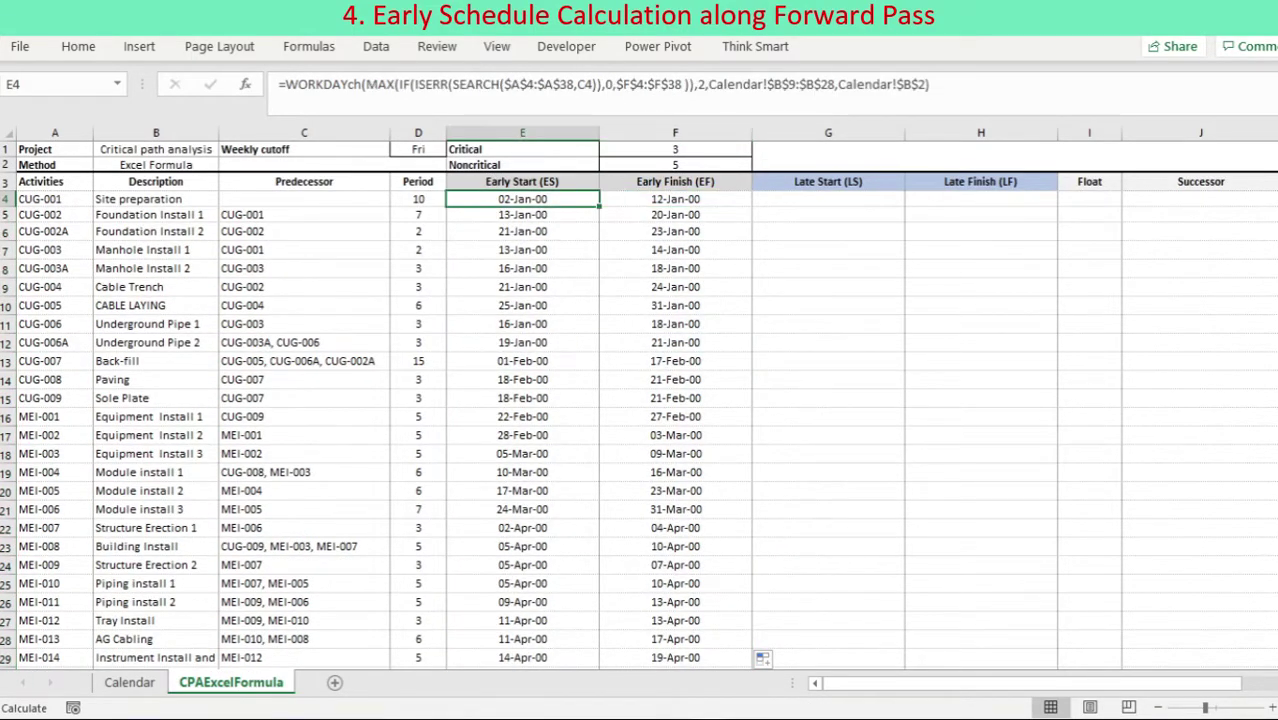
- Replace the formula in E4, the activity without a predecessor, with the project start date 1/5/2020
left_click(304, 199)
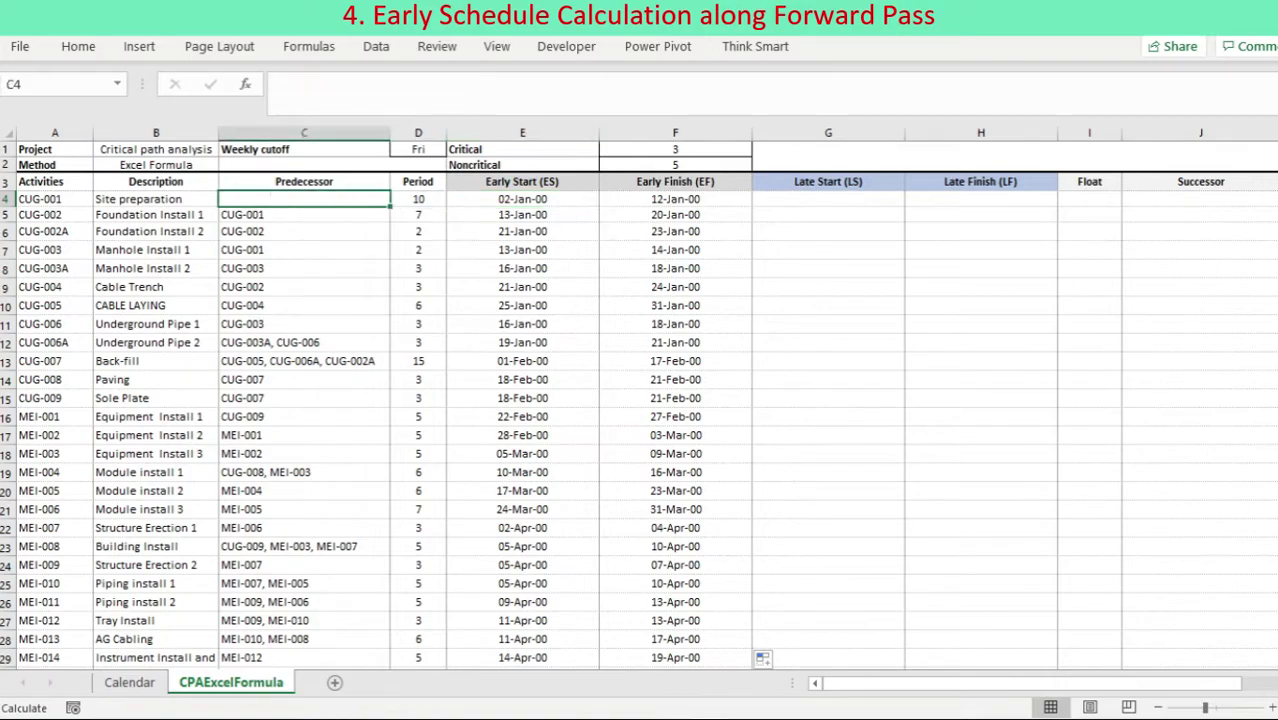
left_click(522, 199)
type("1/")
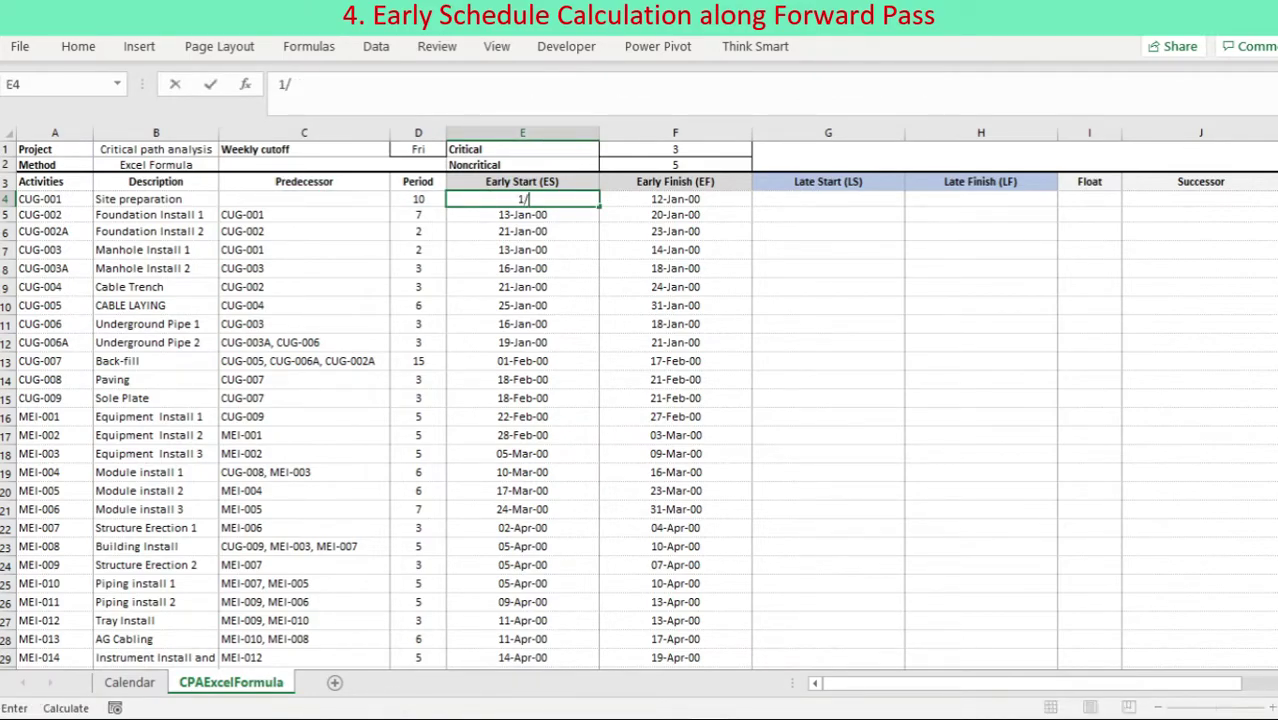
type("5/2020")
key("ctrl+Return")
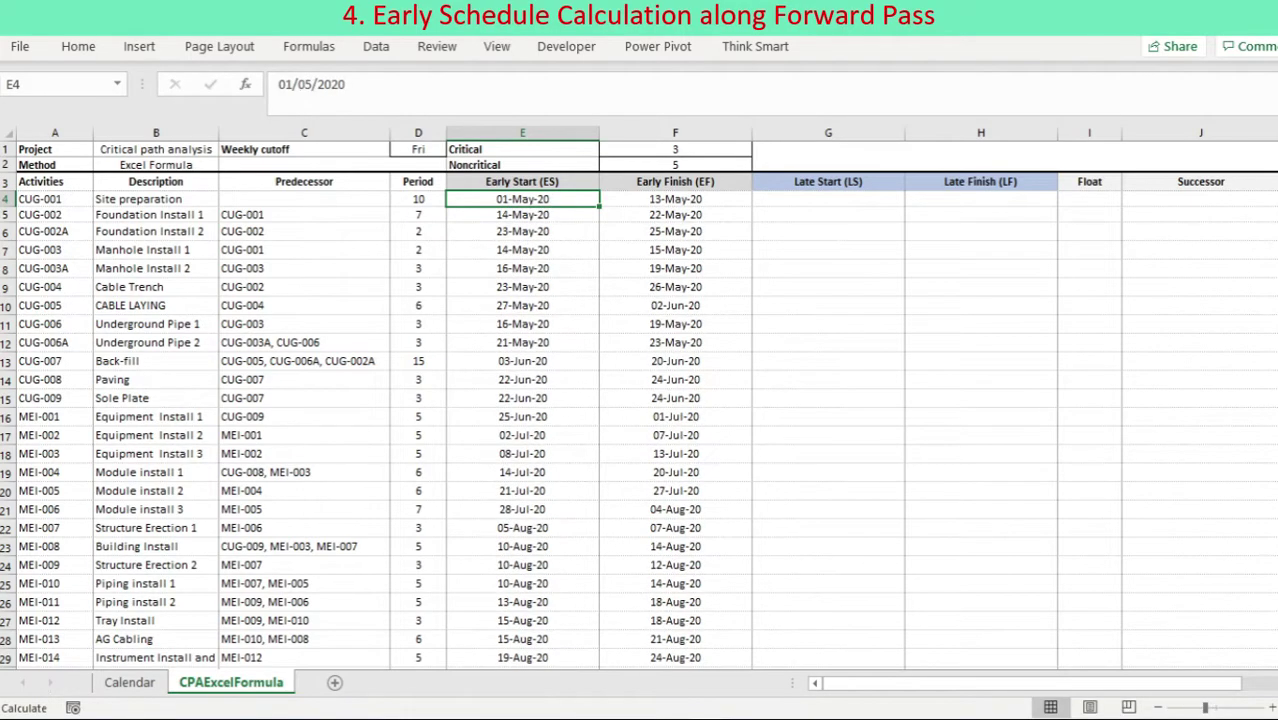
- Review the early dates and check the early finishes of Back-fill's predecessors CUG-005, CUG-002A and CUG-006A
scroll(640, 405, "down", 3)
scroll(640, 405, "up", 3)
left_click(304, 361)
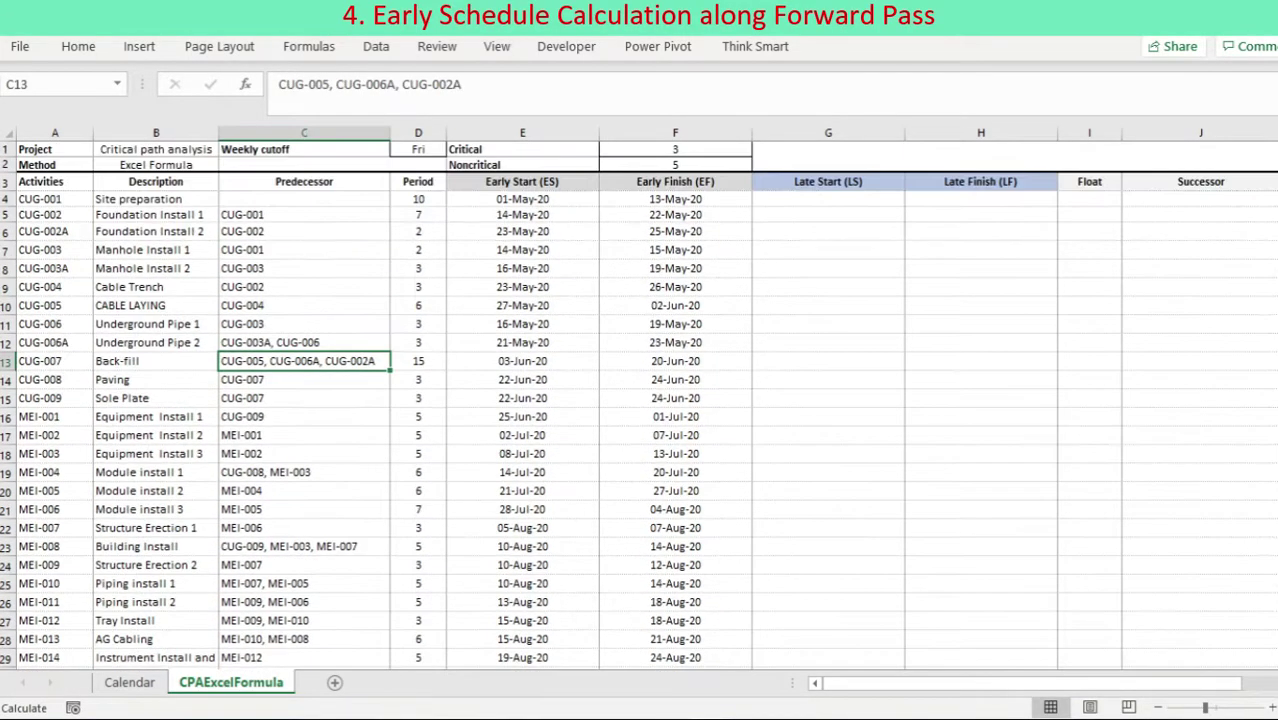
left_click(675, 306)
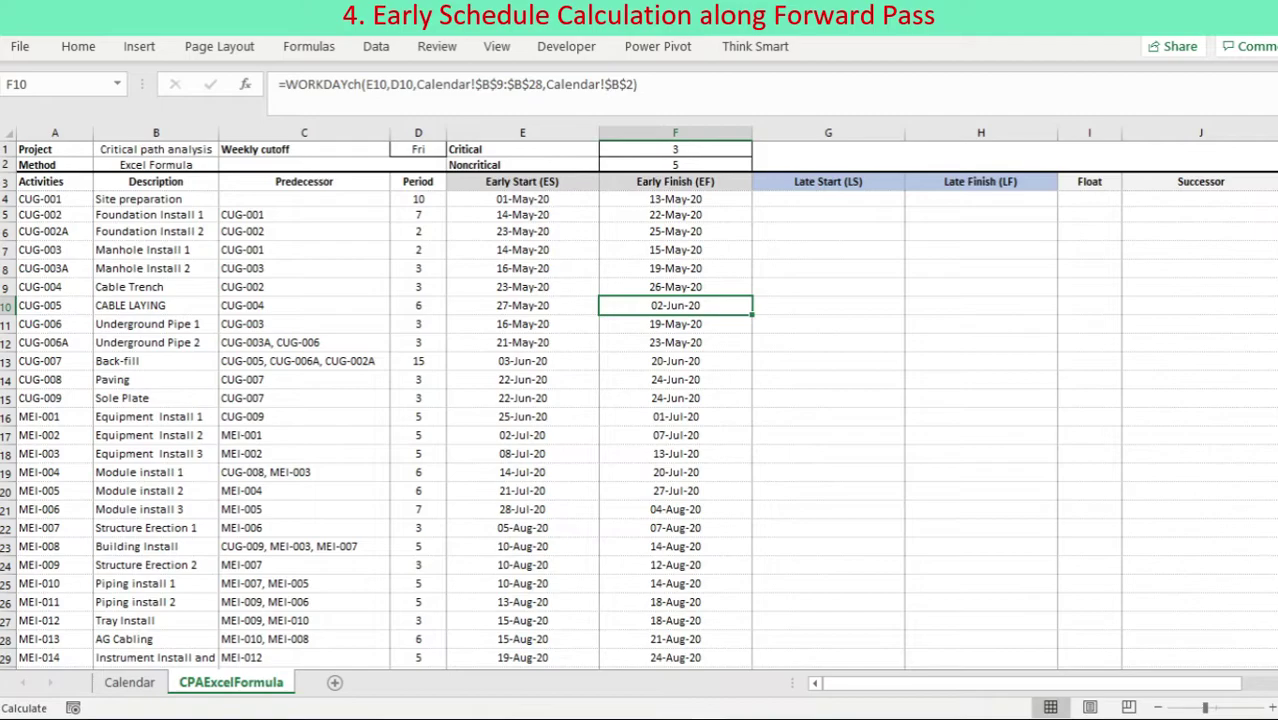
left_click(675, 232, "ctrl")
left_click(675, 343, "ctrl")
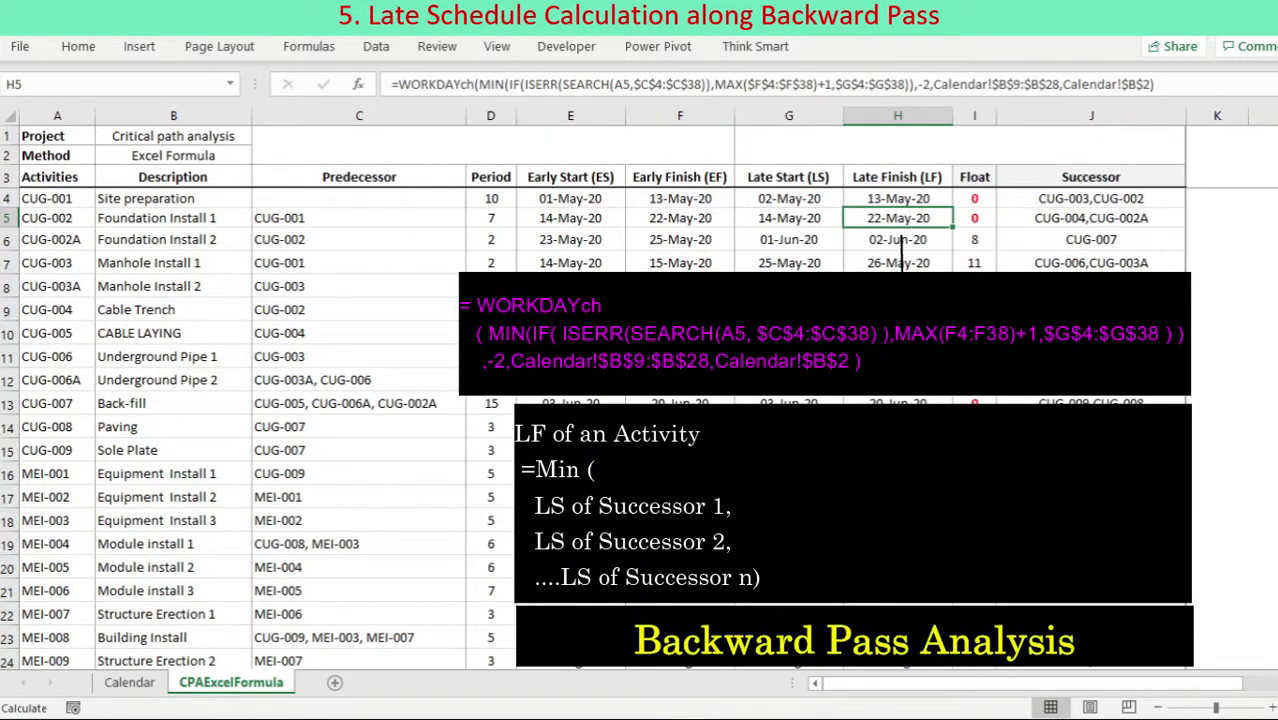
- Examine the finished late finish formula in H5 and the late start formula in G5
left_click(1156, 84)
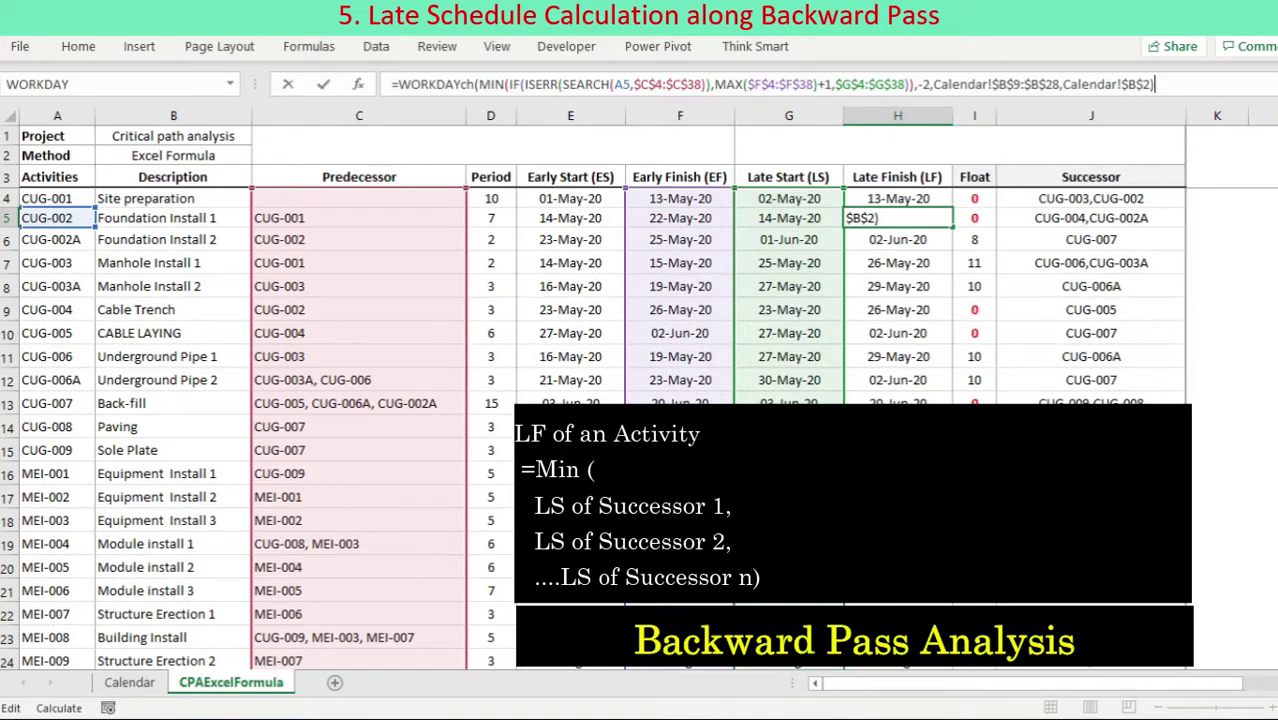
key("ctrl+Return")
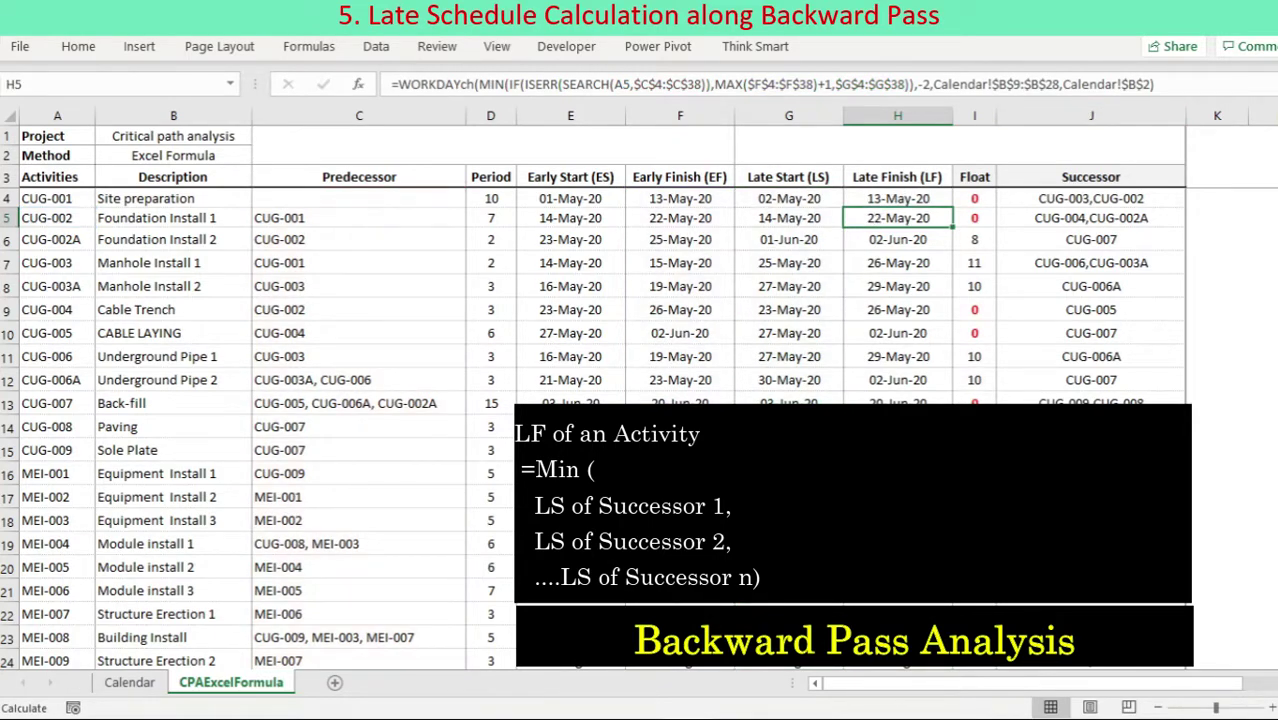
left_click(789, 218)
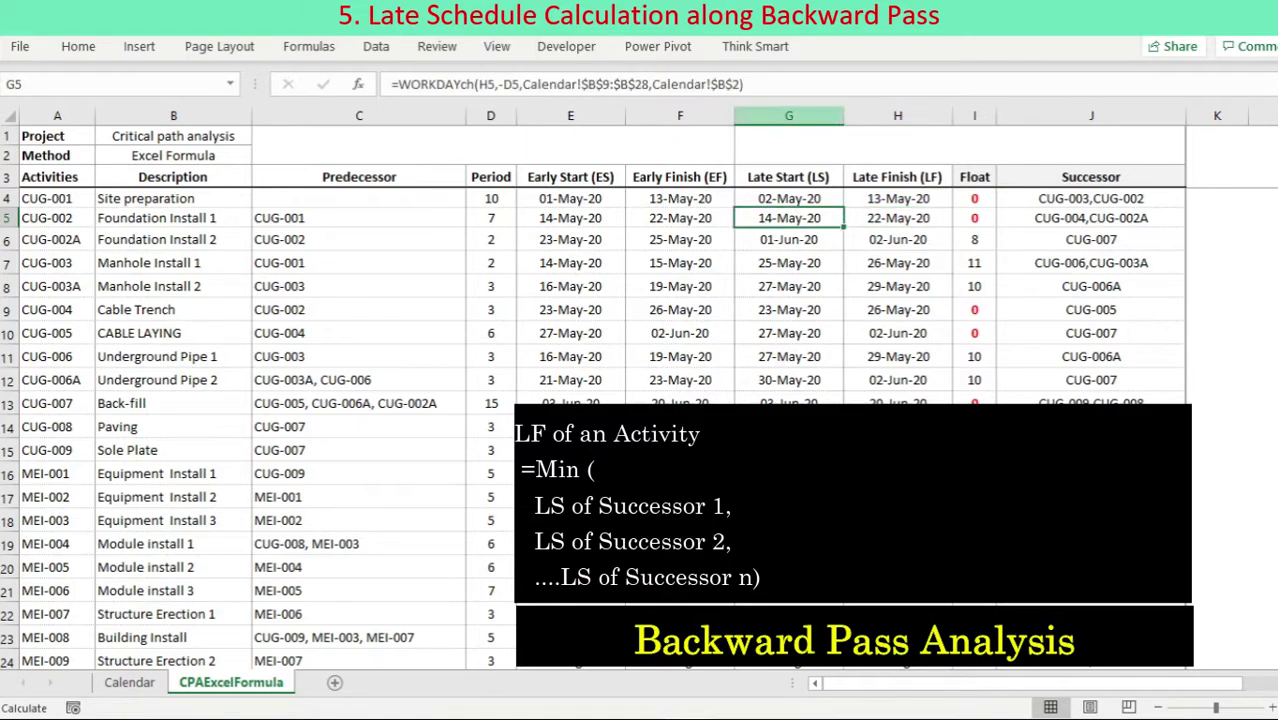
key("F2")
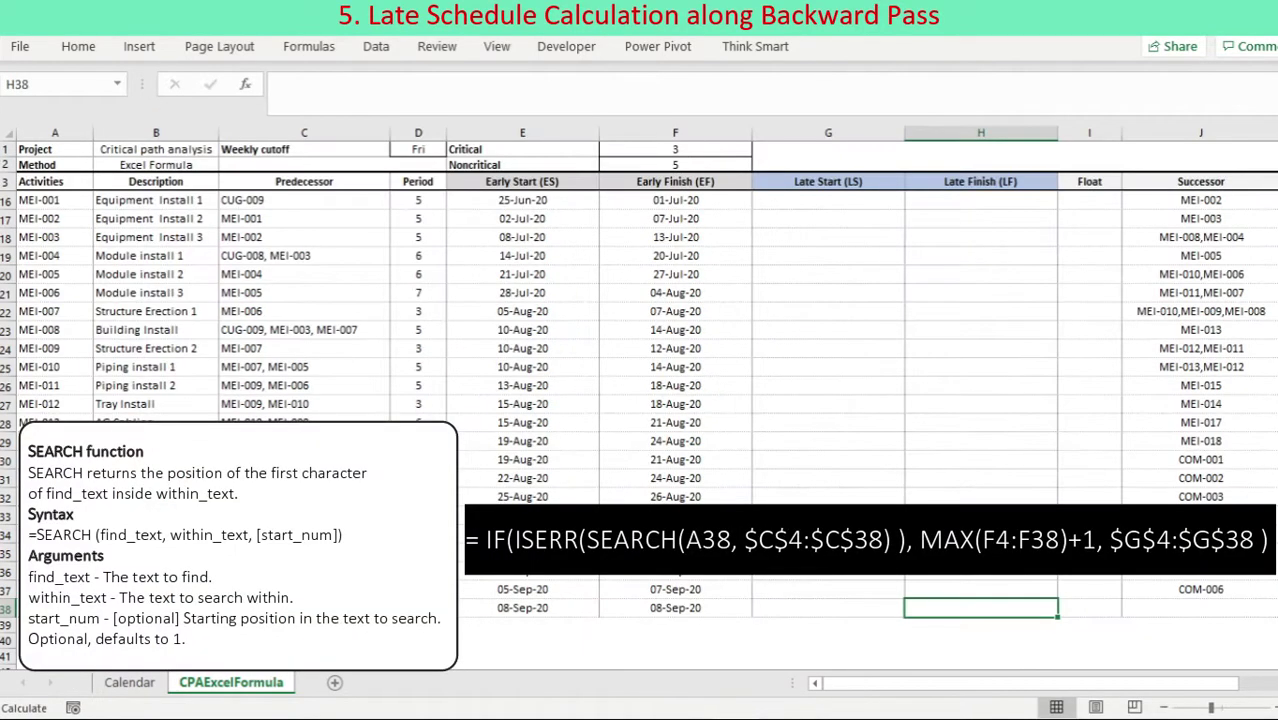
- Begin the late finish formula in H38 with =MIN(IF(ISERR(SEARCH(A38,C4:C38), looking up the activity in the predecessor range
key("F2")
type("=")
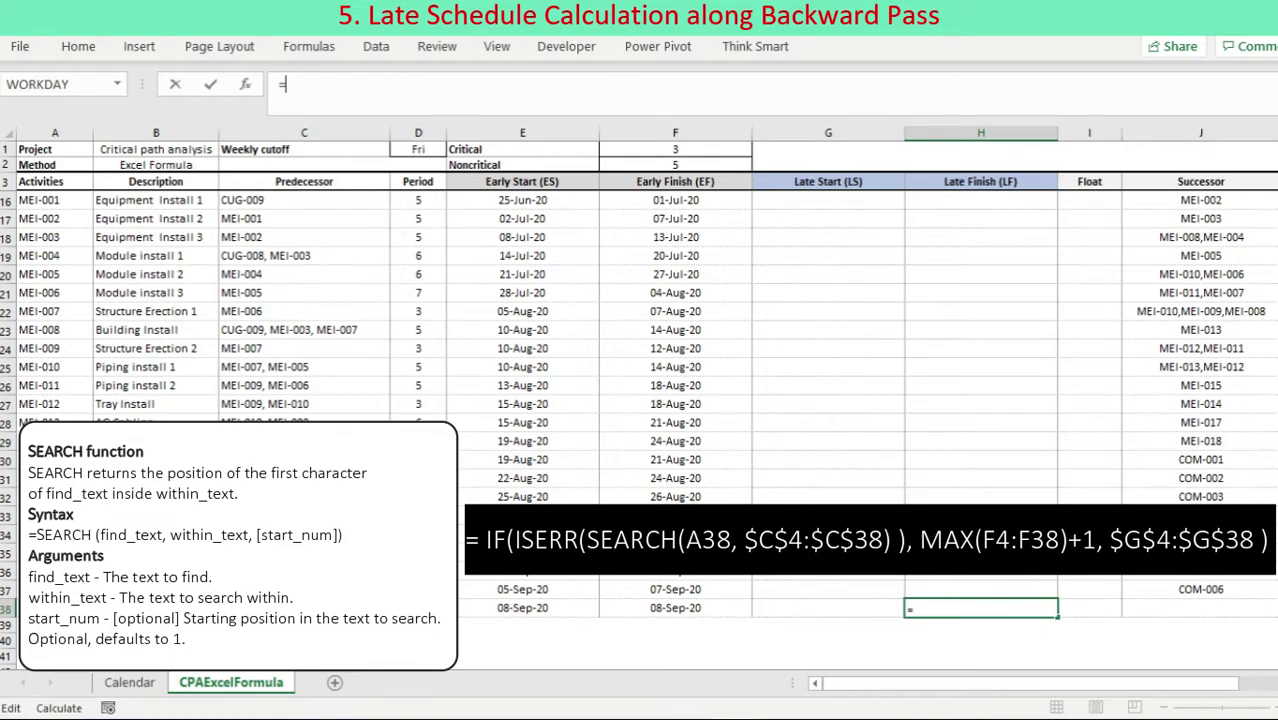
type("MI")
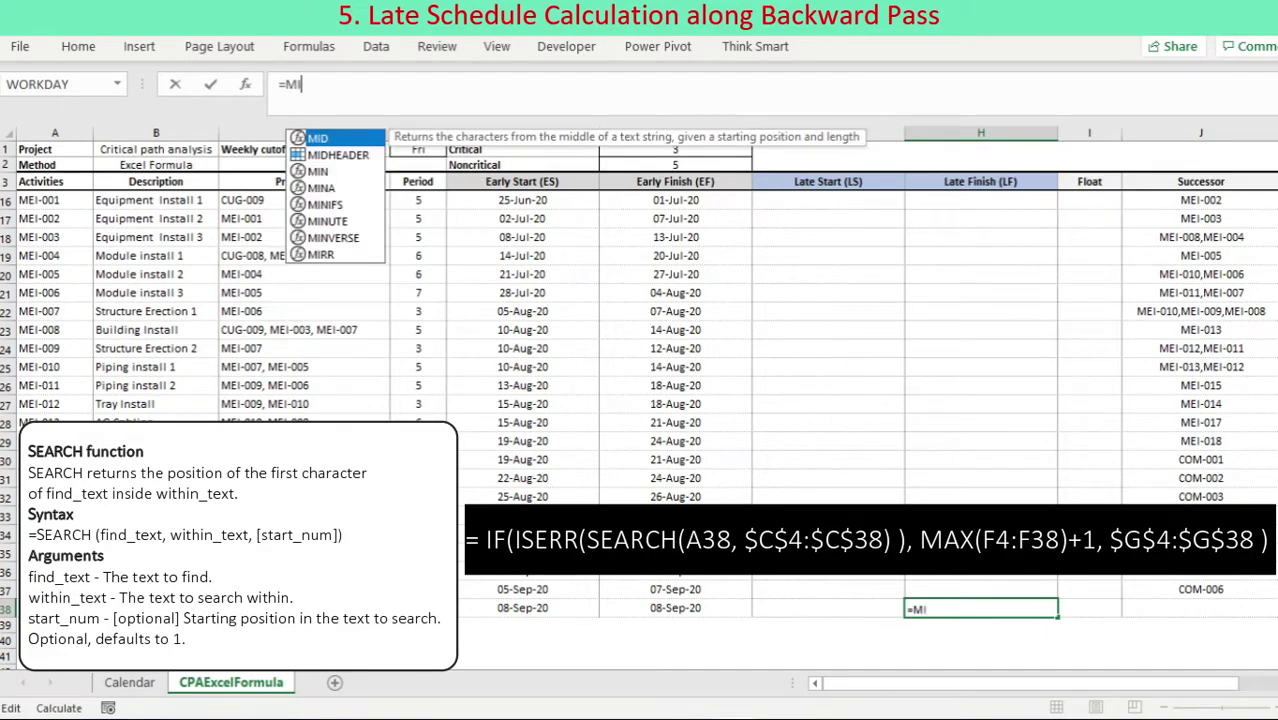
type("N(IF(")
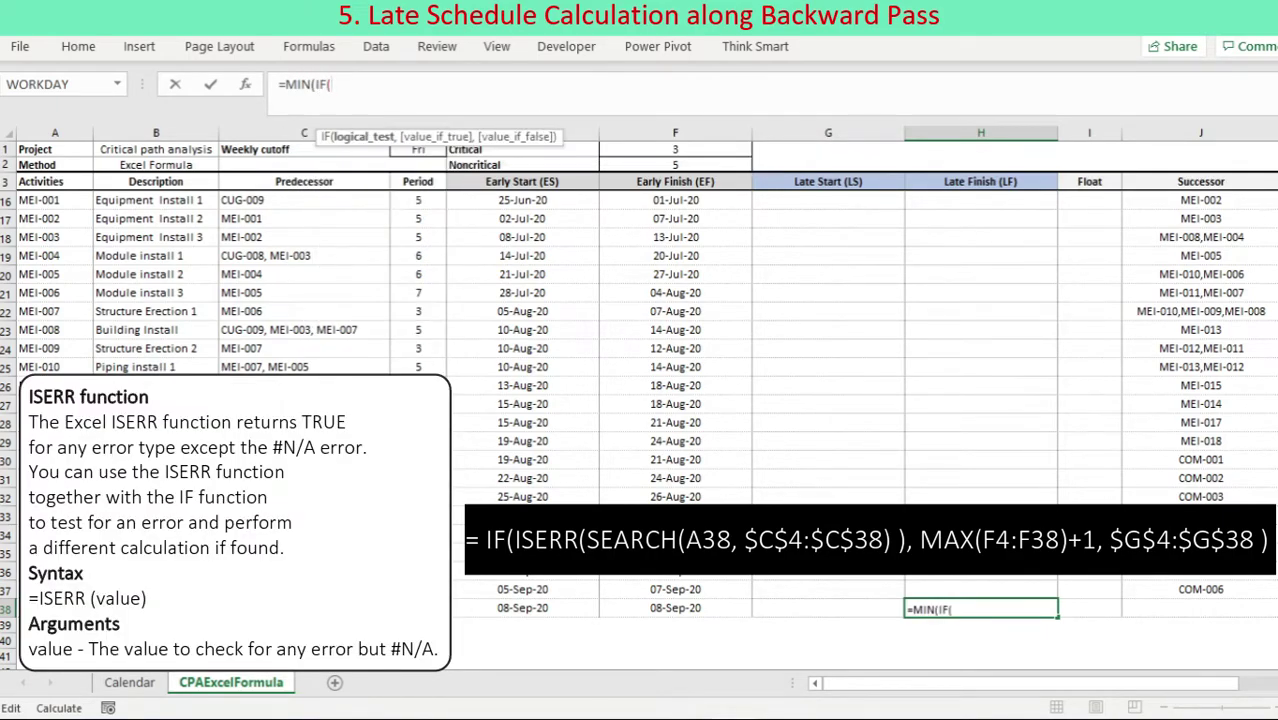
type("ISERR(SEARCH(")
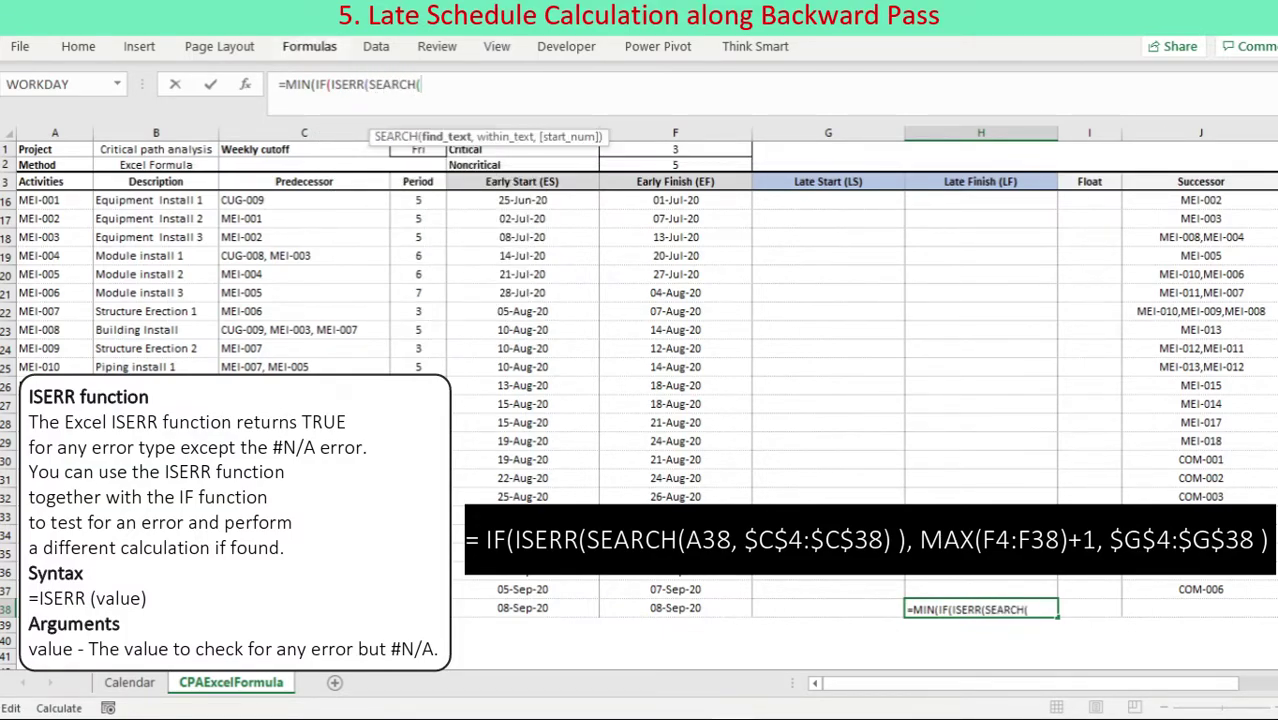
left_click(55, 608)
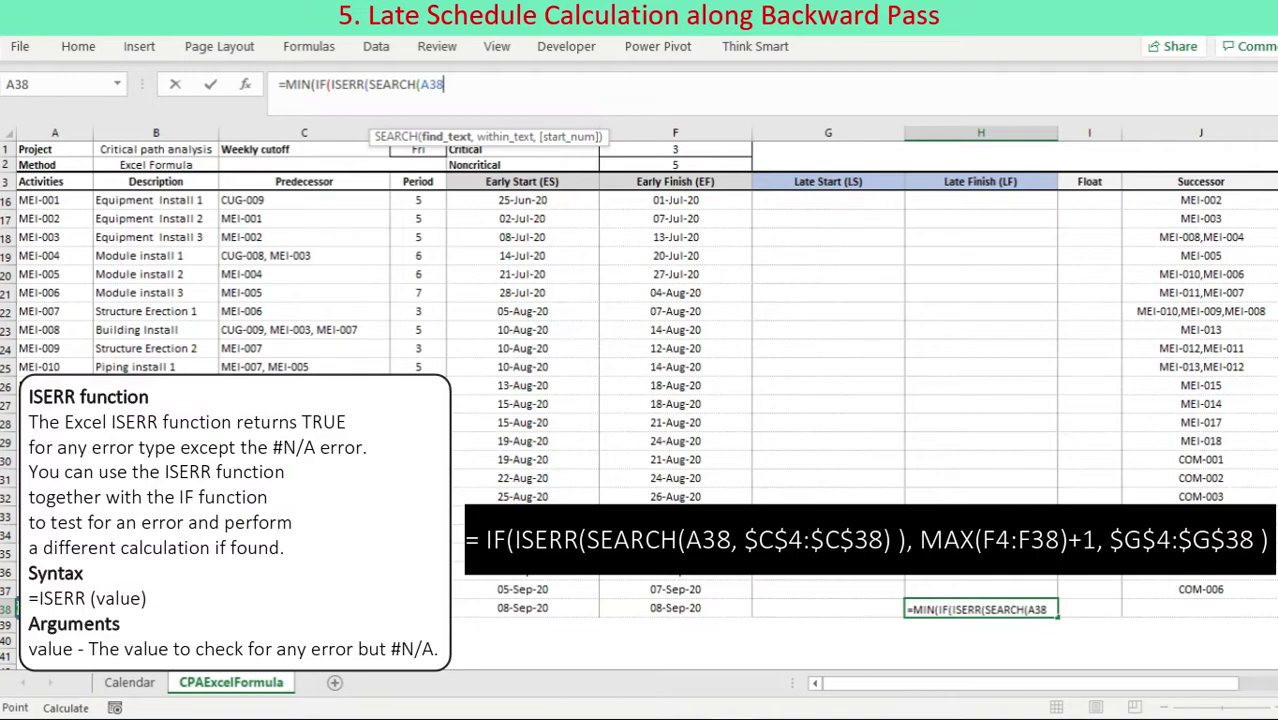
type(",")
scroll(640, 350, "up", 4)
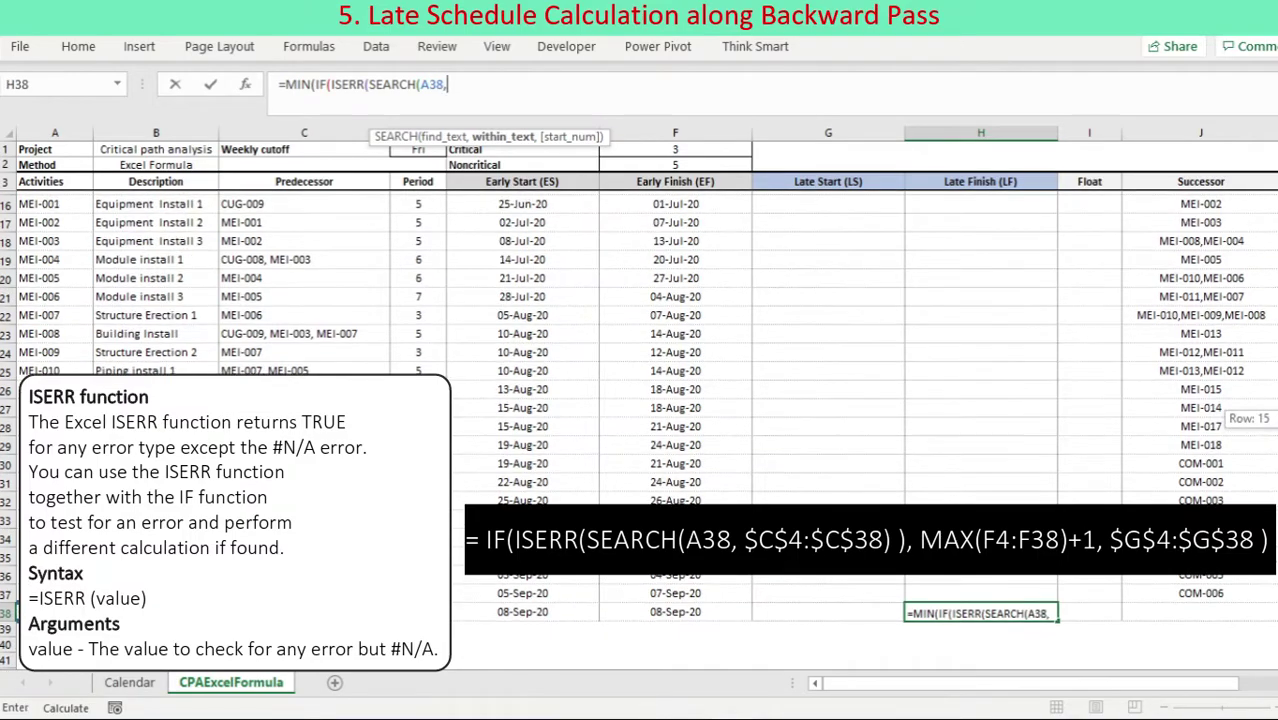
left_click_drag(304, 199, 390, 630)
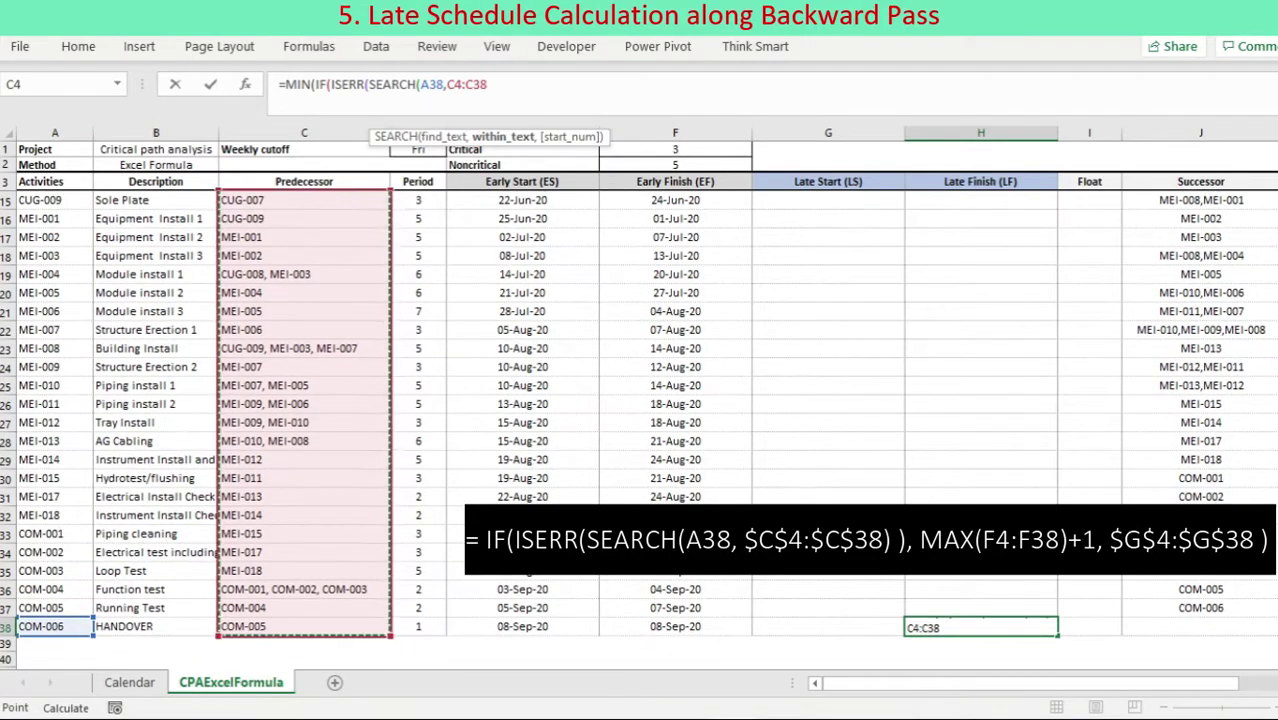
type("),")
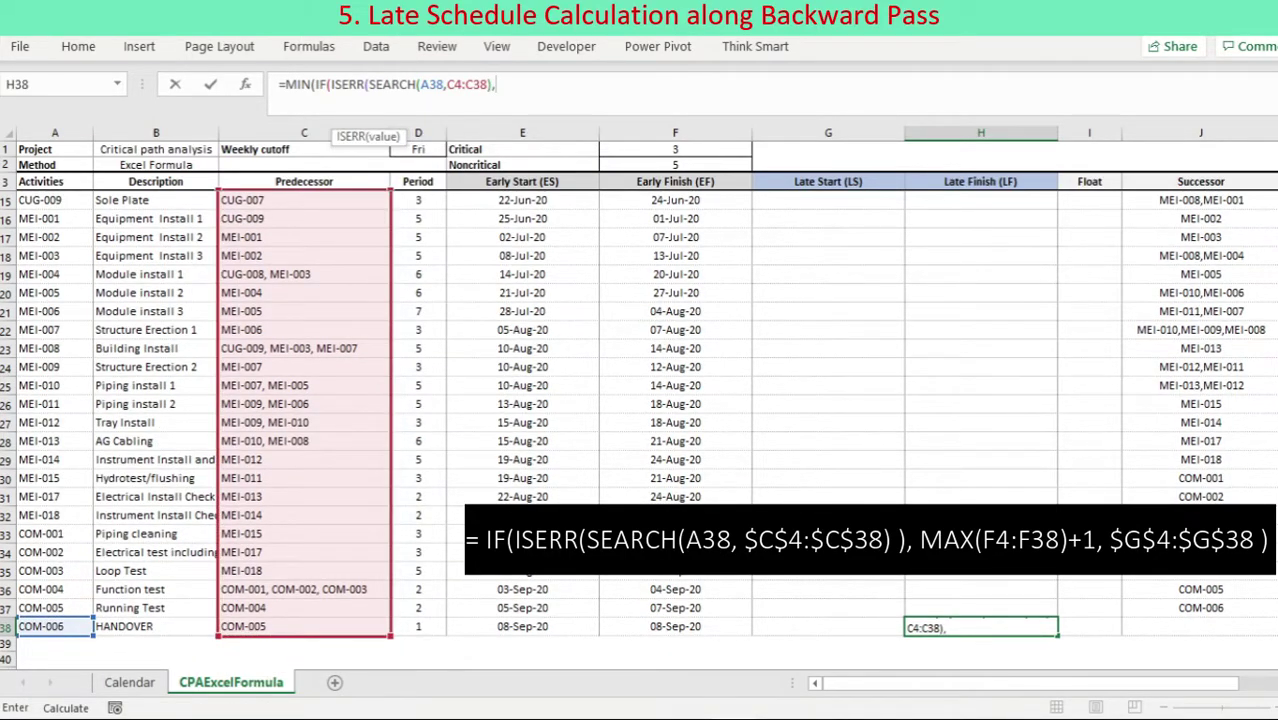
- Add MAX(F4:F38)+1 and G4:G38 as the two IF results in H38's formula, followed by a closing parenthesis
type("MAX(")
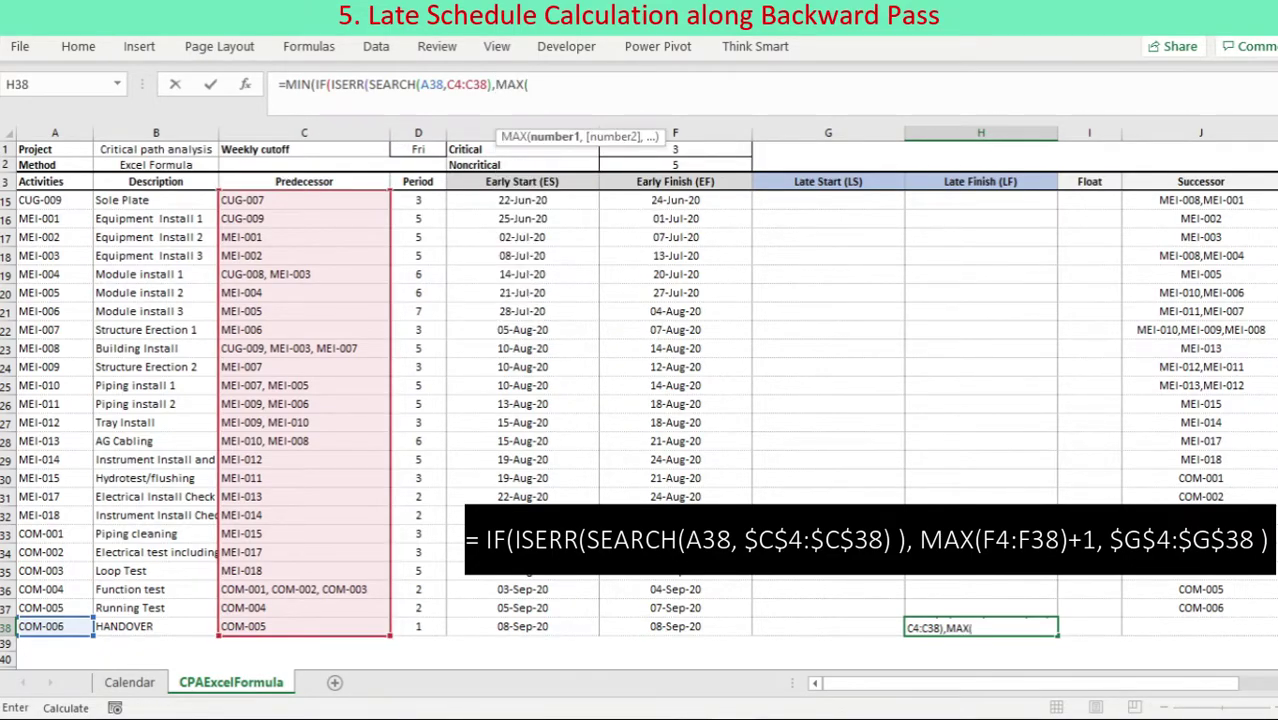
scroll(675, 400, "up", 4)
left_click_drag(675, 199, 675, 650)
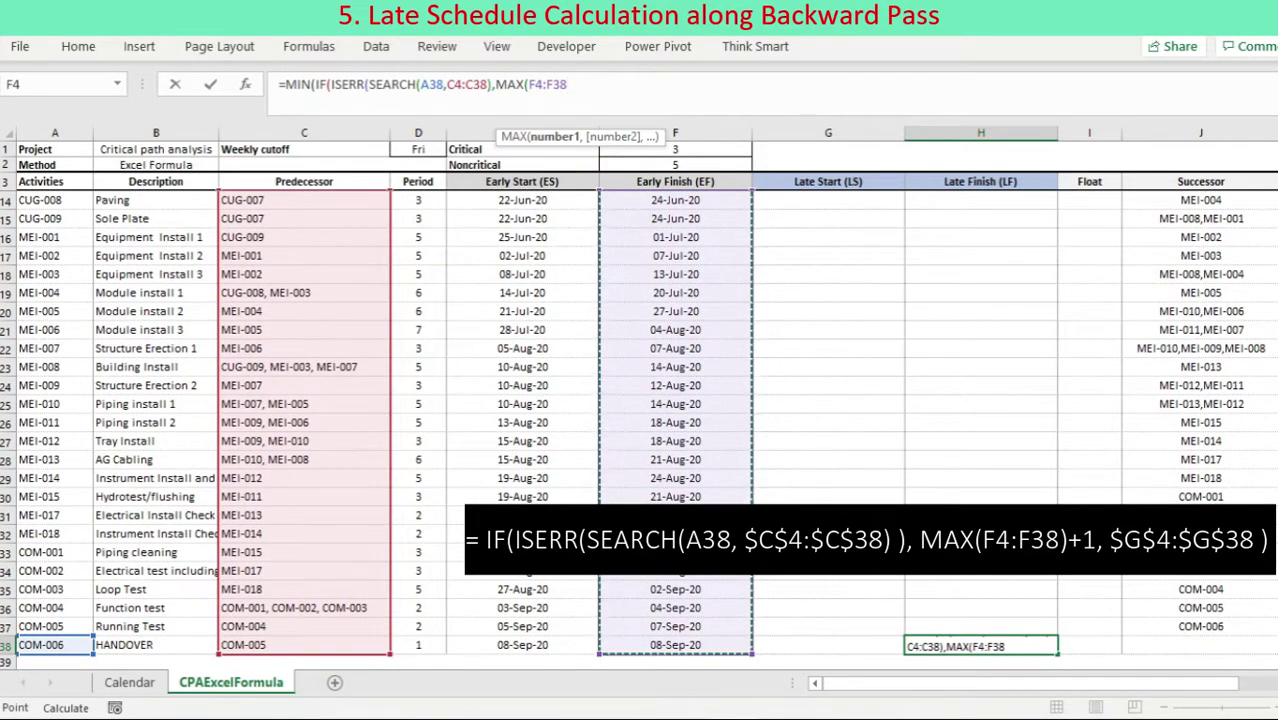
type(")+1")
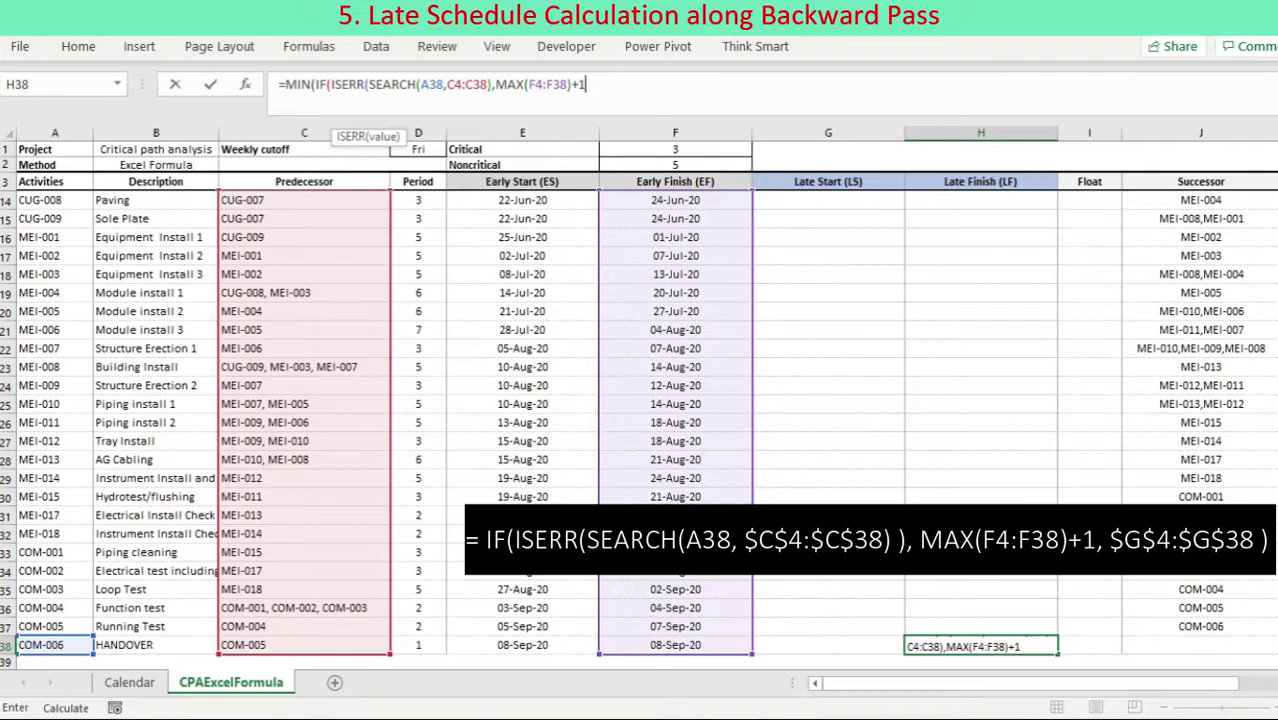
type(",")
mouse_move(828, 645)
left_mouse_down()
mouse_move(828, 195)
mouse_move(828, 665)
mouse_move(828, 648)
left_mouse_up()
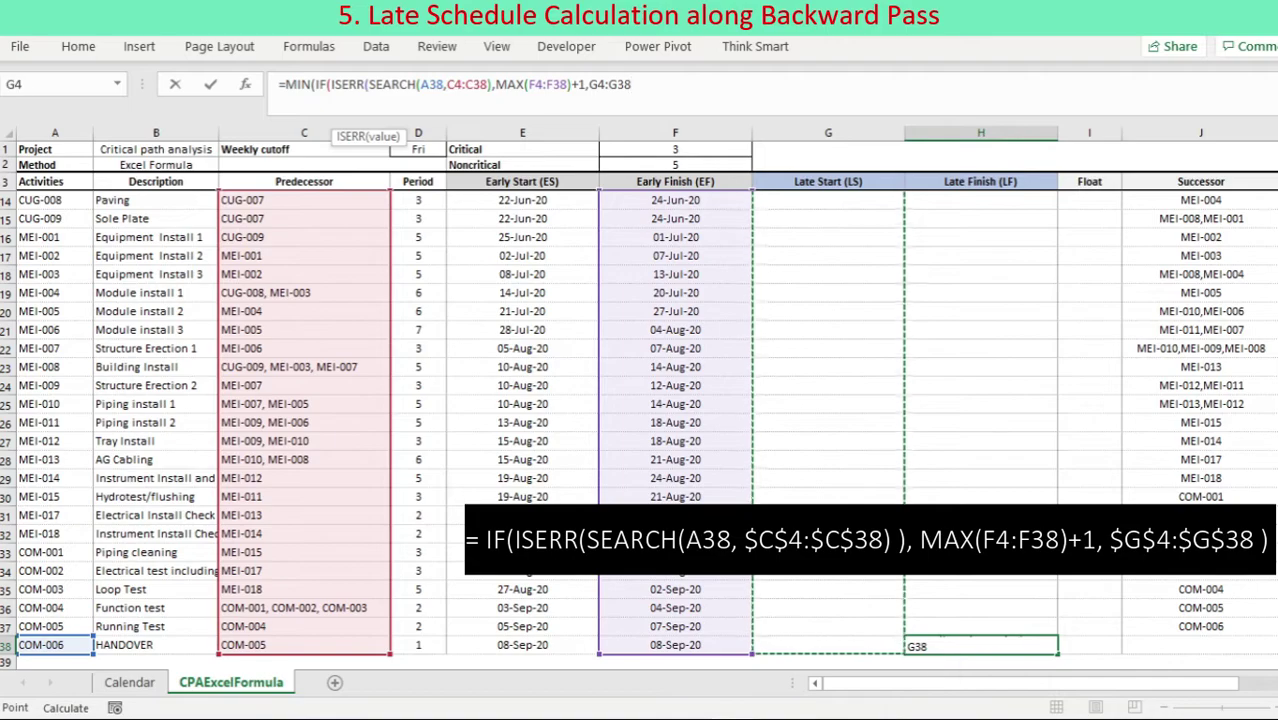
type(")")
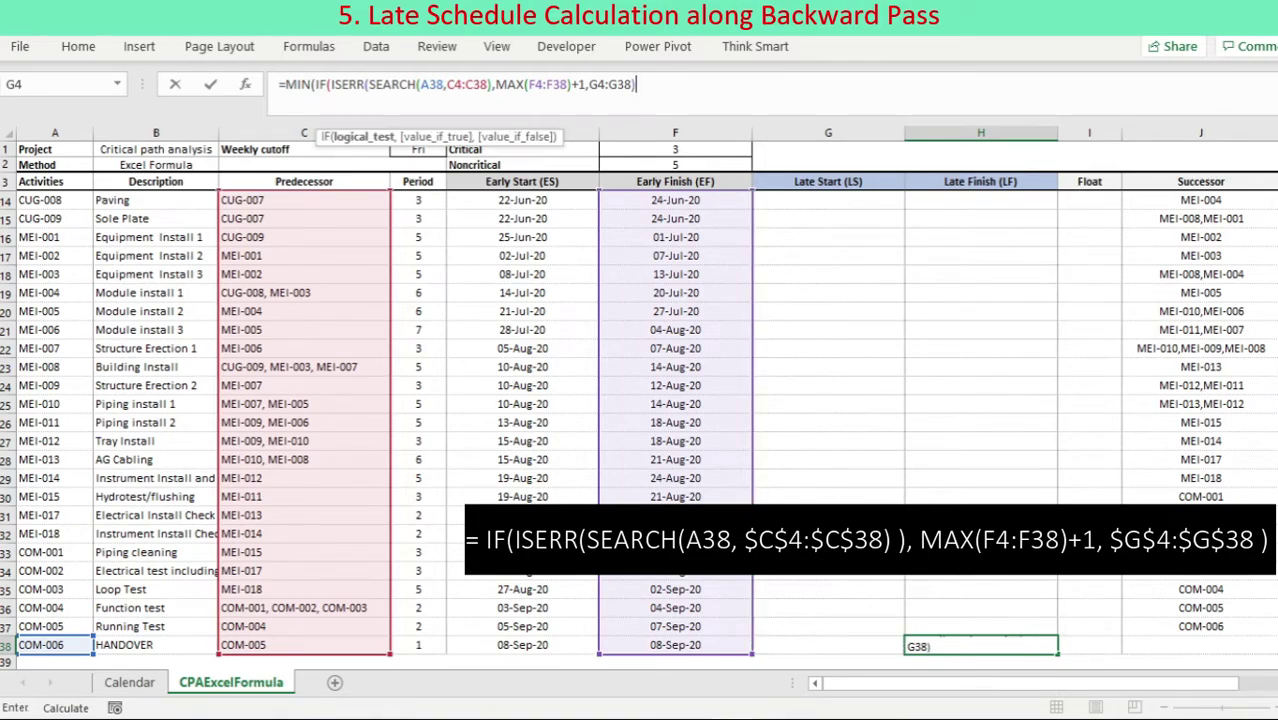
- Add the missing parenthesis after SEARCH(A38,C4:C38), close the MIN function and enter the formula in H38
left_click(491, 85)
type(")")
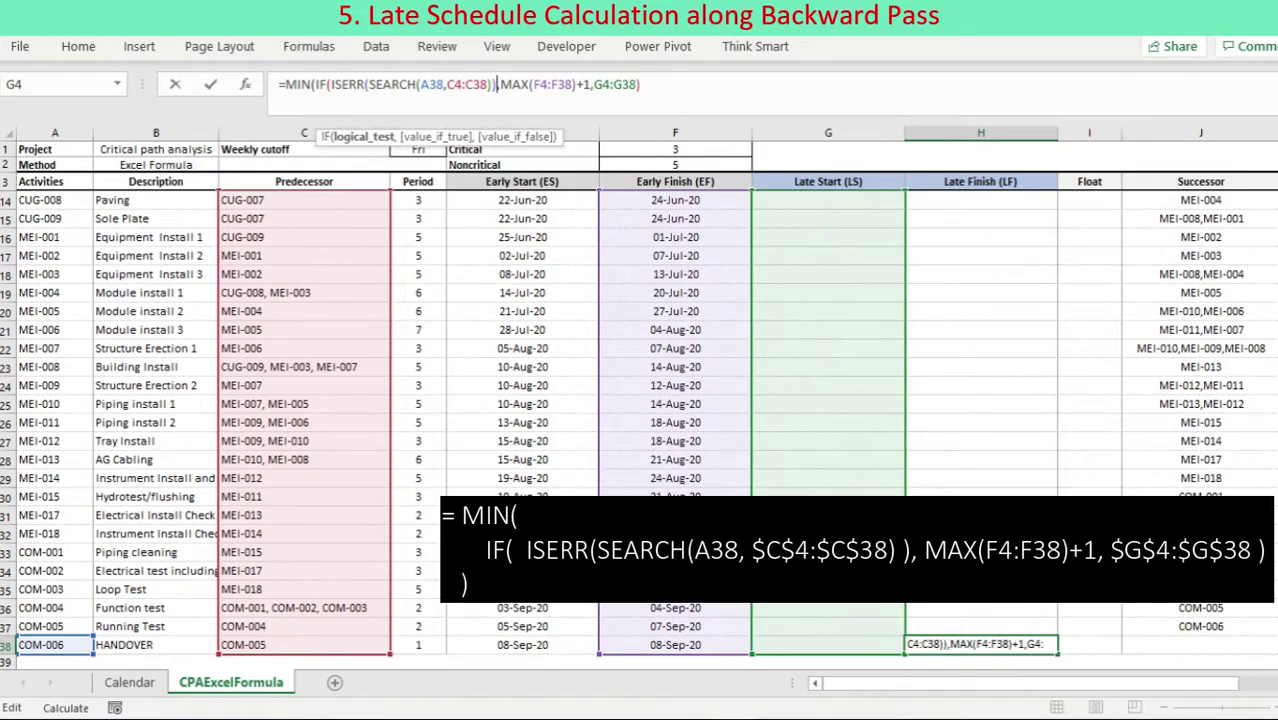
left_click(642, 85)
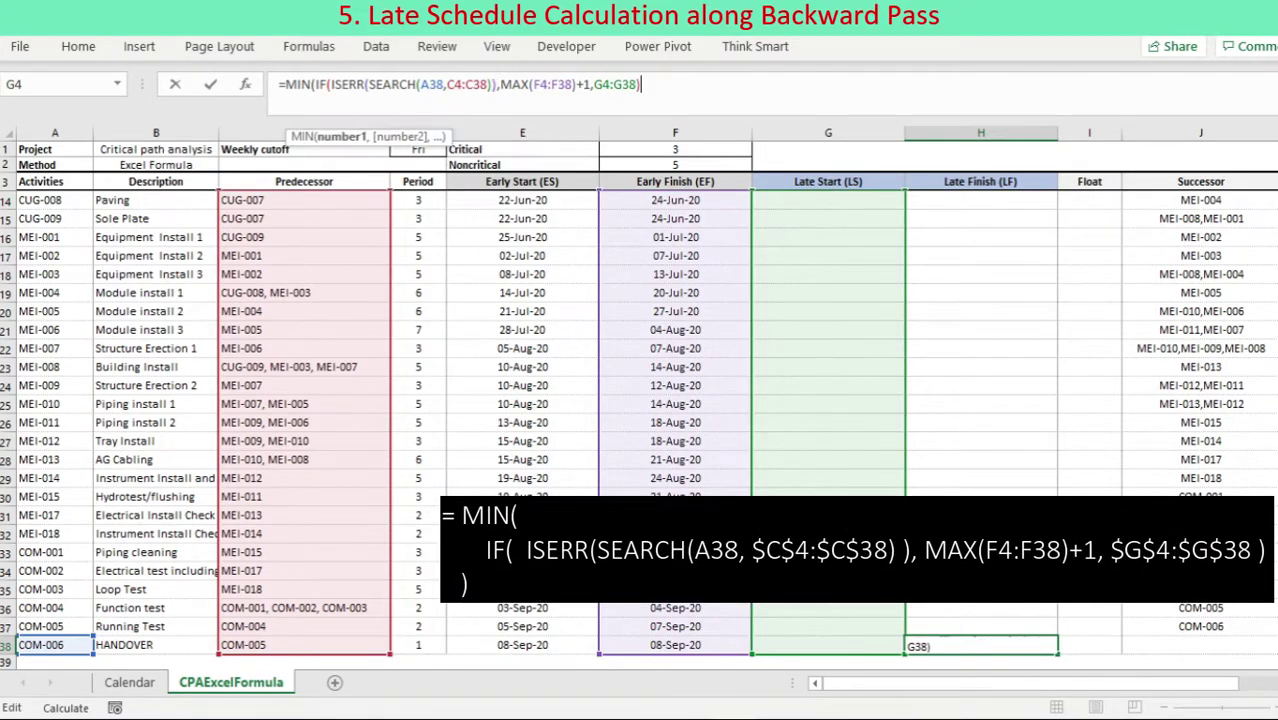
type(")")
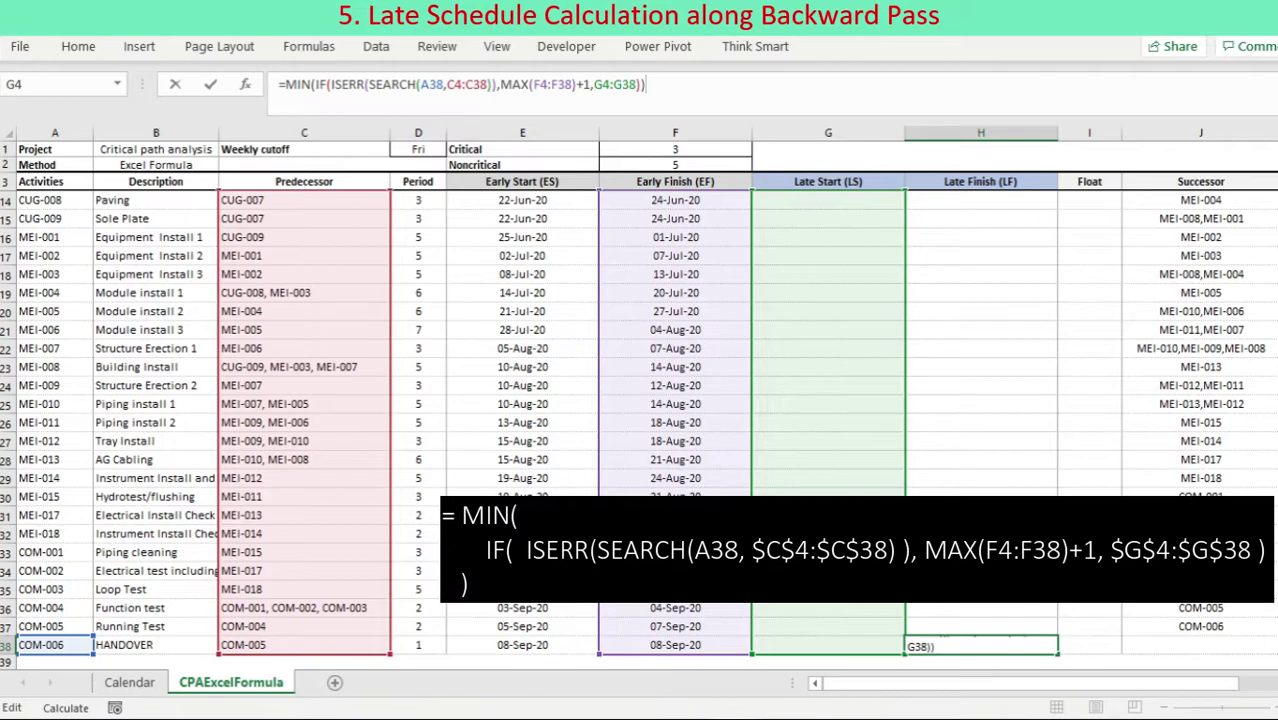
key("ctrl+Return")
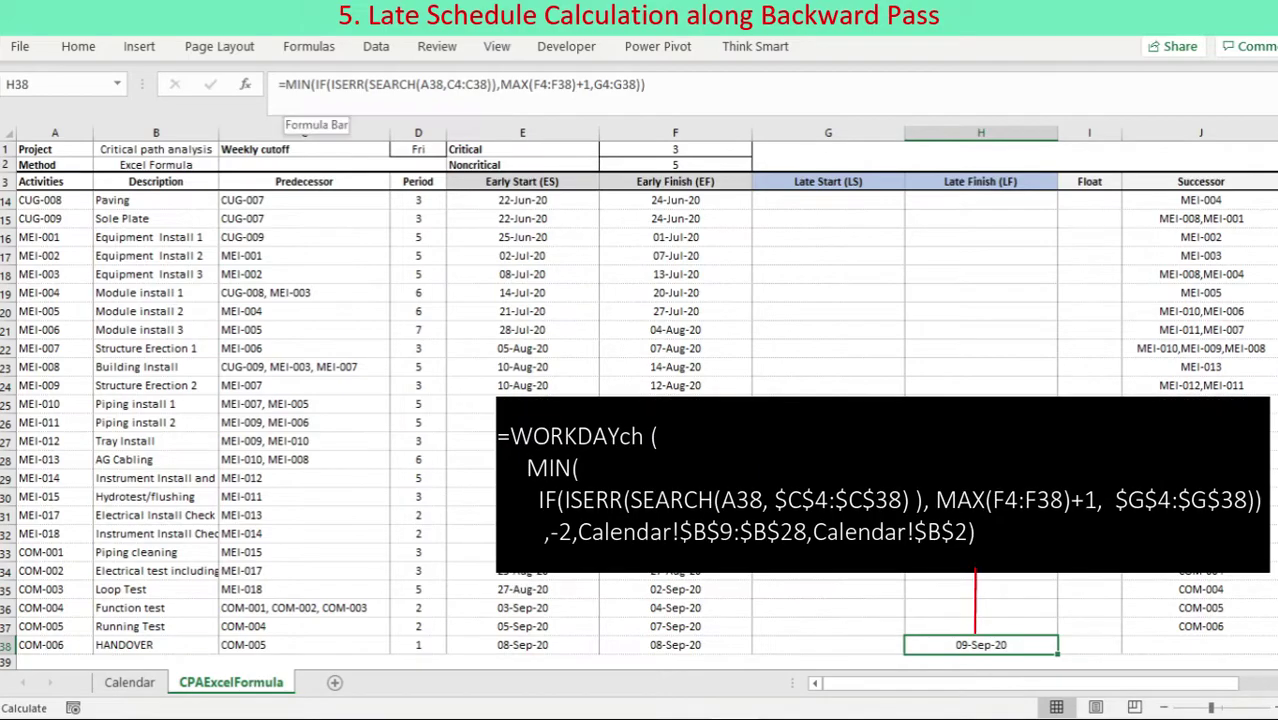
- Wrap H38's MIN formula in WORKDAYch with period D38, holidays Calendar!B9:B28 and non-workday Calendar!B2
left_click(285, 84)
type("WORKDAYCH(")
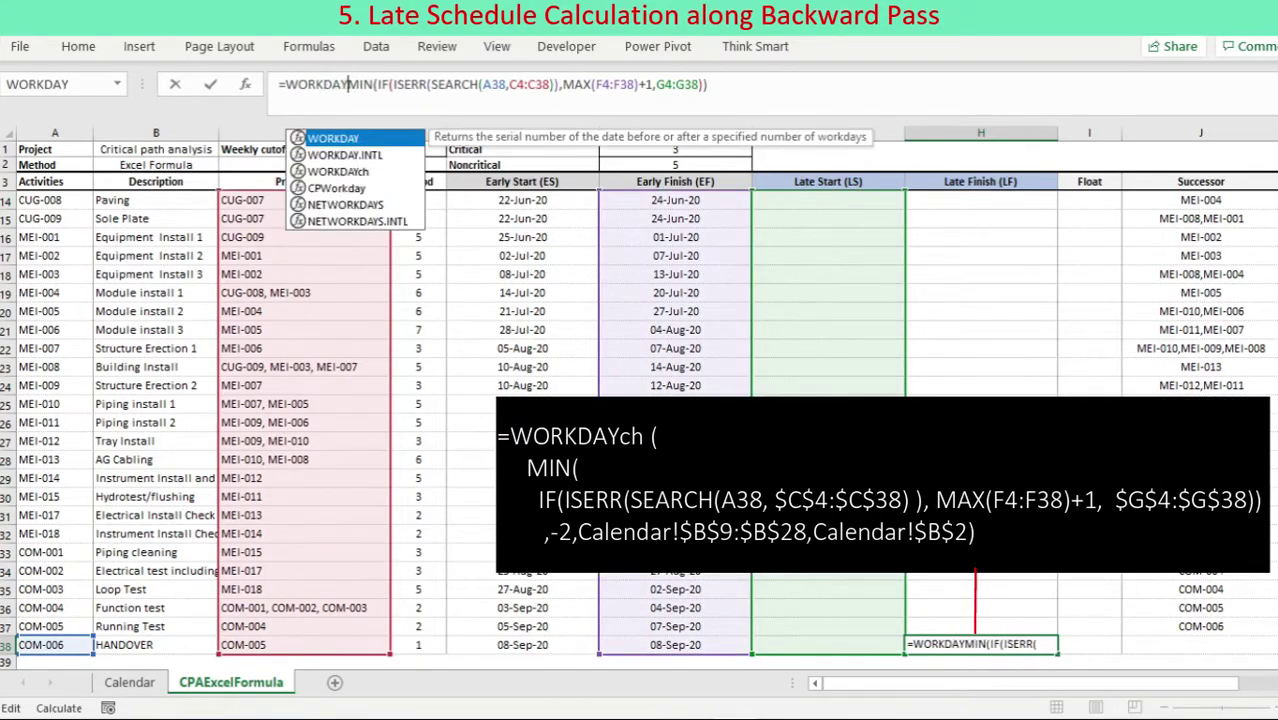
left_click(730, 84)
type(",")
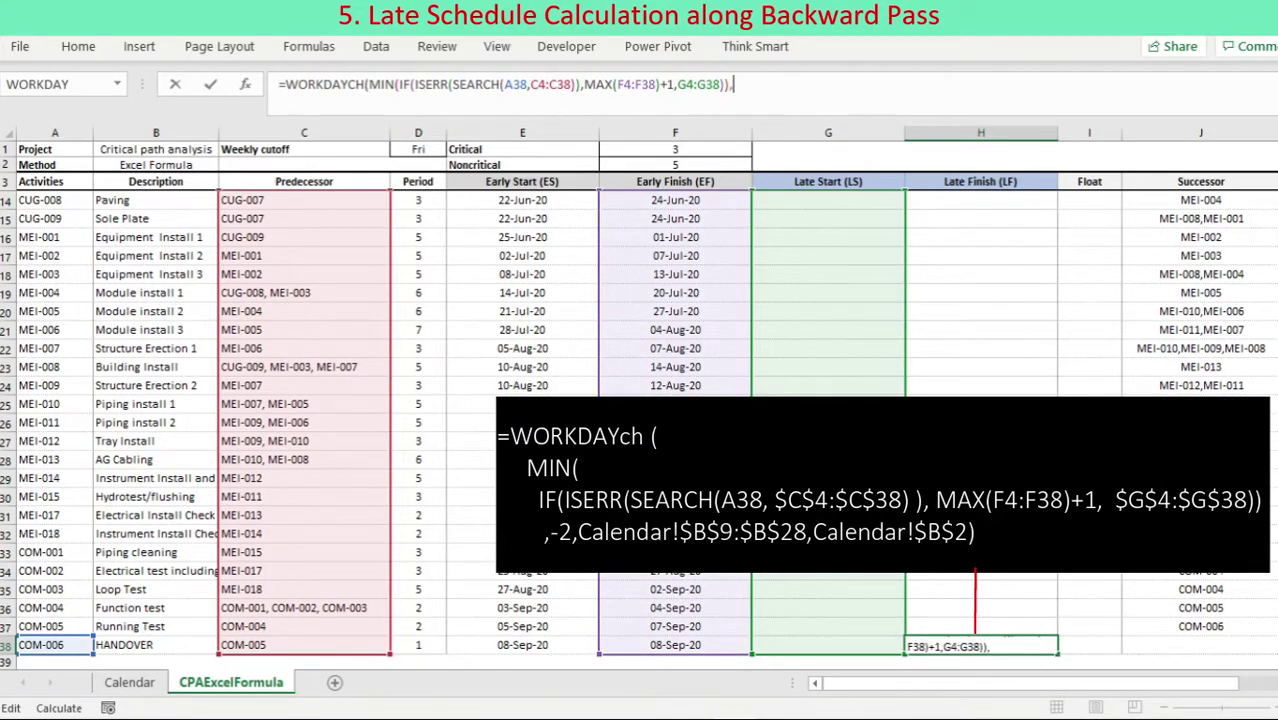
left_click(418, 645)
type(",")
left_click(129, 682)
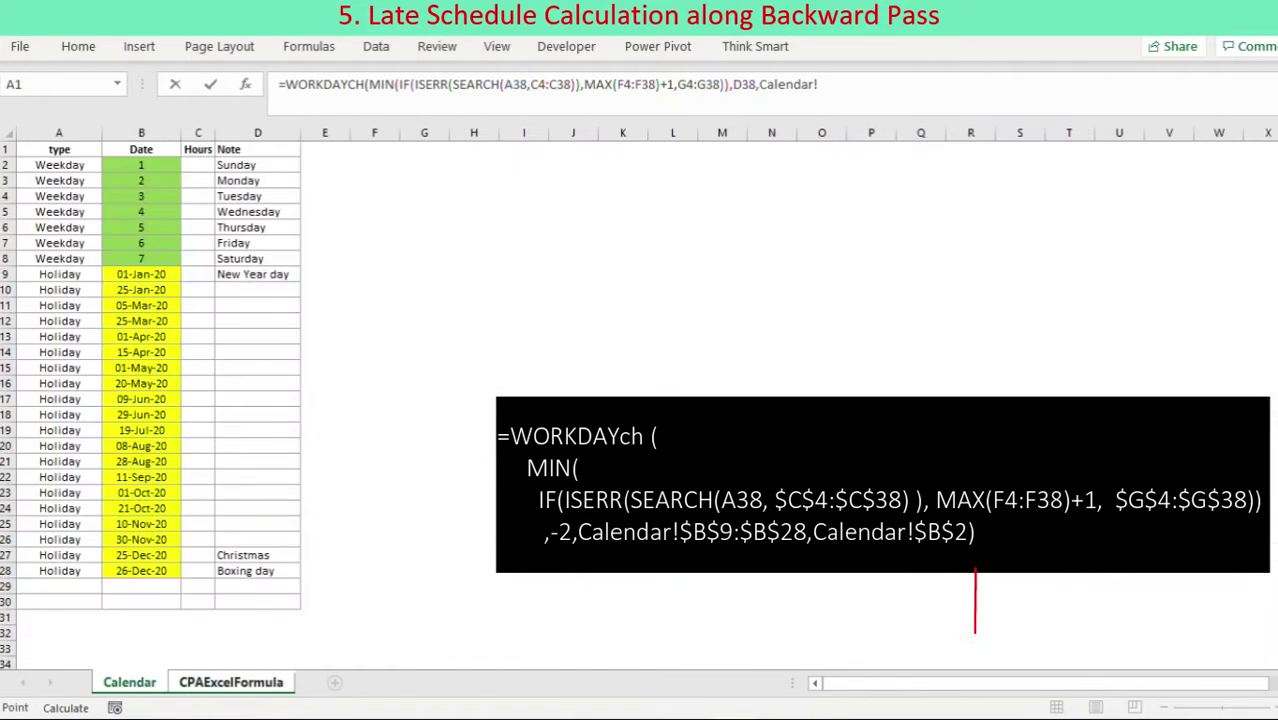
left_click_drag(141, 274, 160, 571)
type(",")
left_click(141, 165)
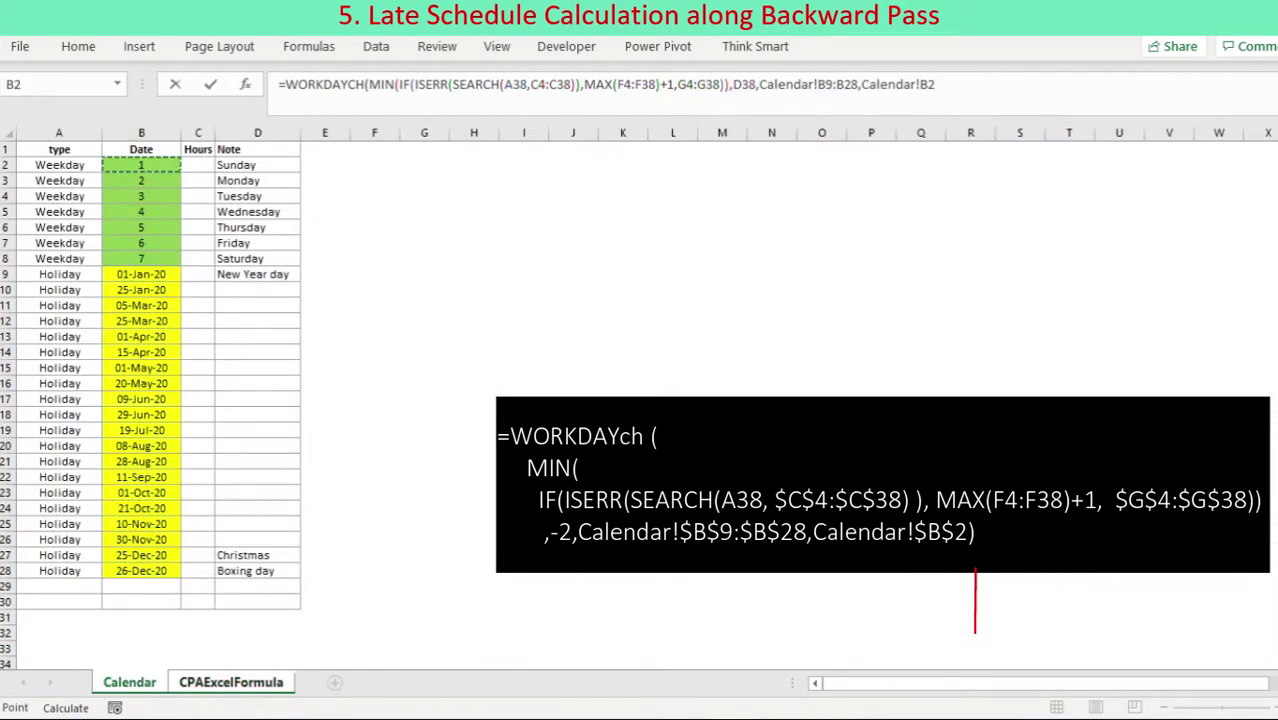
type(")")
key("Return")
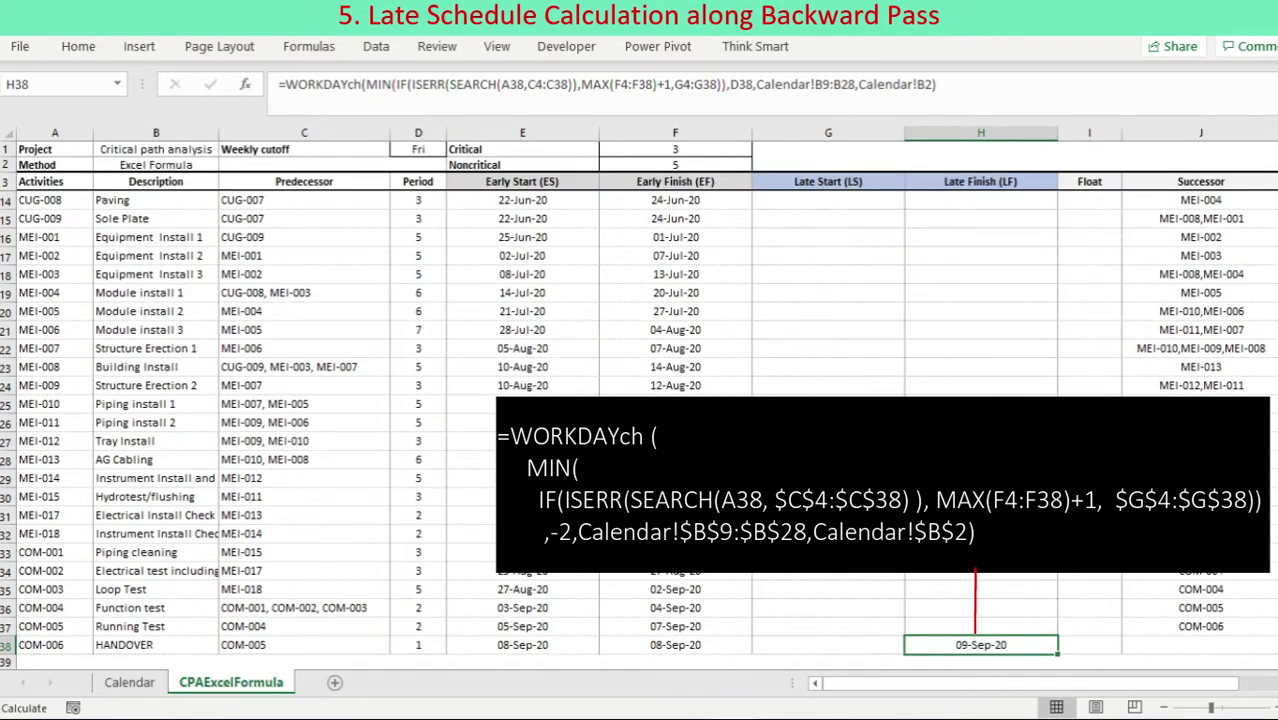
- Make the ranges C4:C38, F4:F38 and G4:G38 absolute in the H38 formula
left_click(534, 85)
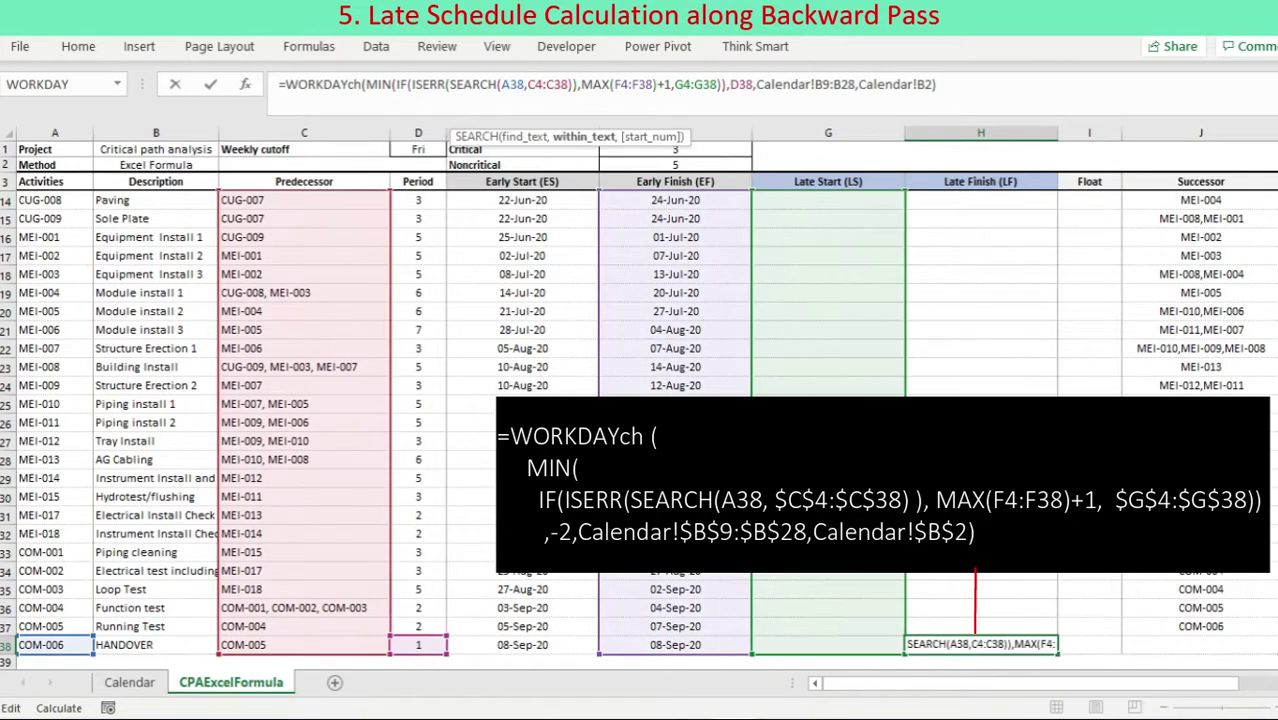
key("F4")
left_click(572, 85)
key("F4")
left_click(649, 85)
key("F4")
left_click(673, 85)
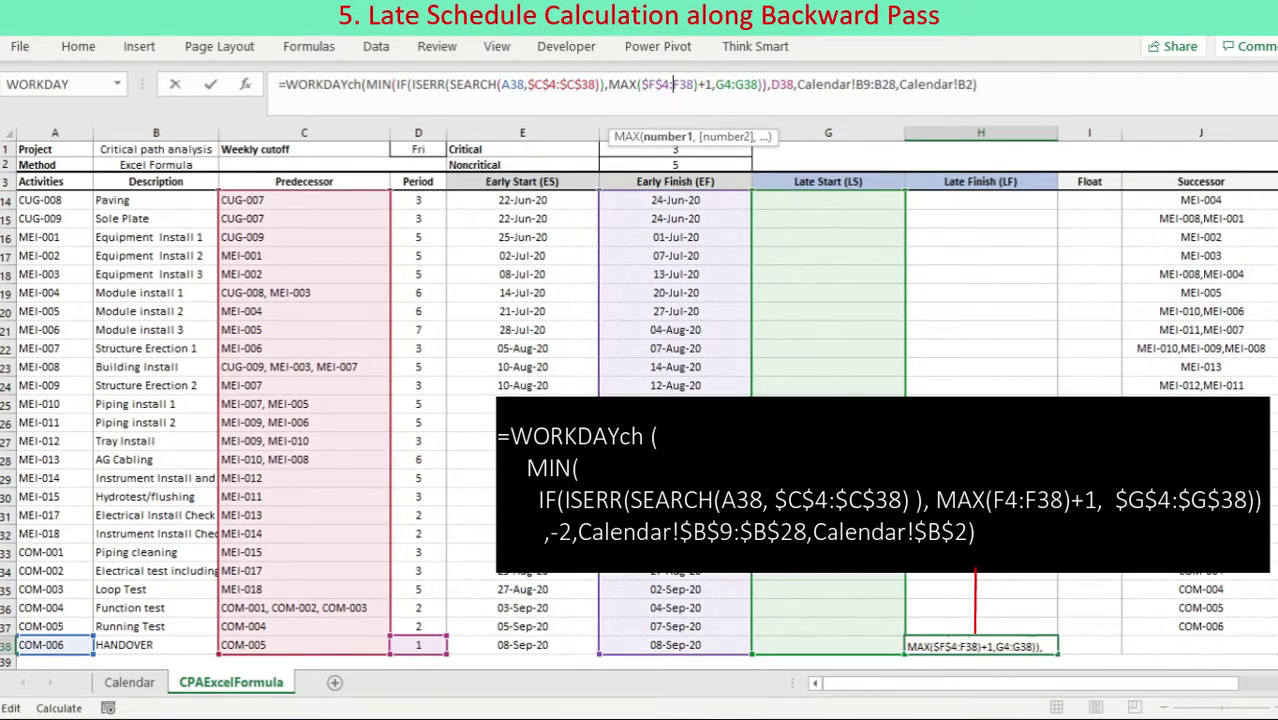
key("F4")
left_click(737, 85)
key("F4")
left_click(771, 85)
key("F4")
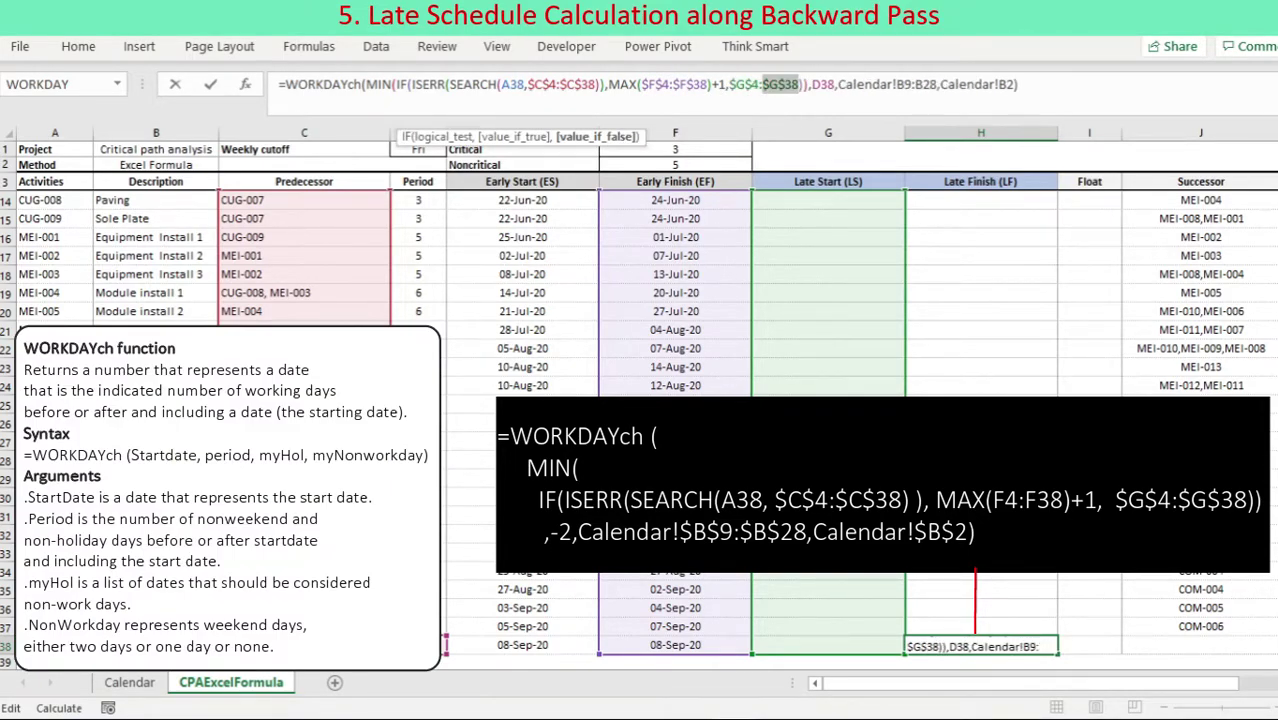
- Make the Calendar references B9:B28 and B2 absolute in the H38 formula
left_click(904, 85)
key("F4")
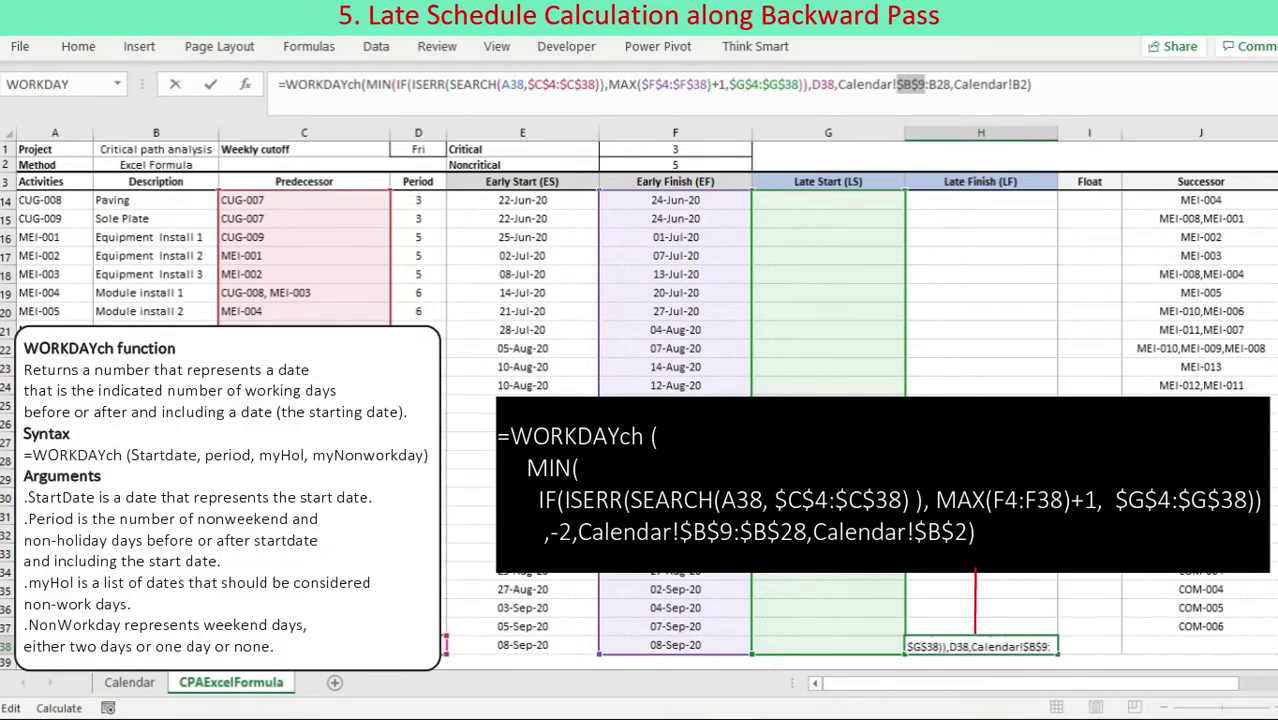
left_click(940, 85)
key("F4")
left_click(1033, 85)
key("F4")
- Replace the D38 period argument in H38's WORKDAYch formula with -2 and enter the formula
left_click(824, 85)
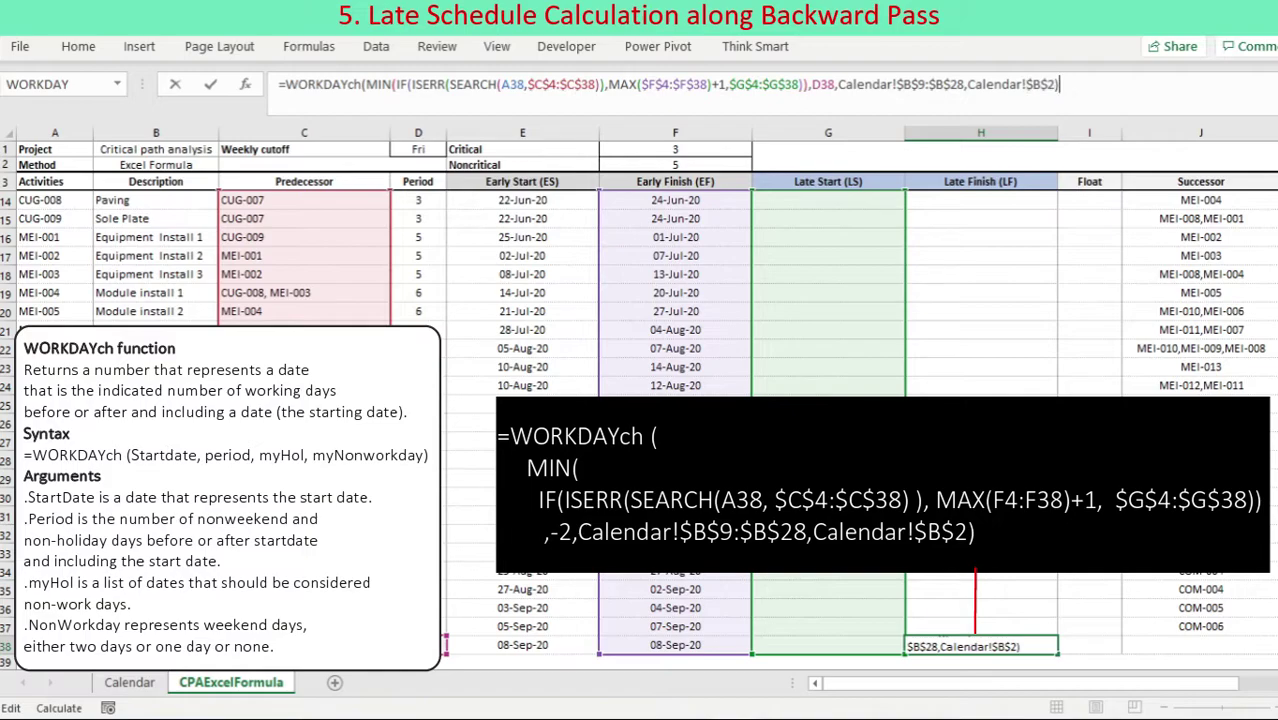
left_click_drag(812, 85, 835, 85)
type("-2")
left_click(1049, 85)
key("ctrl+Return")
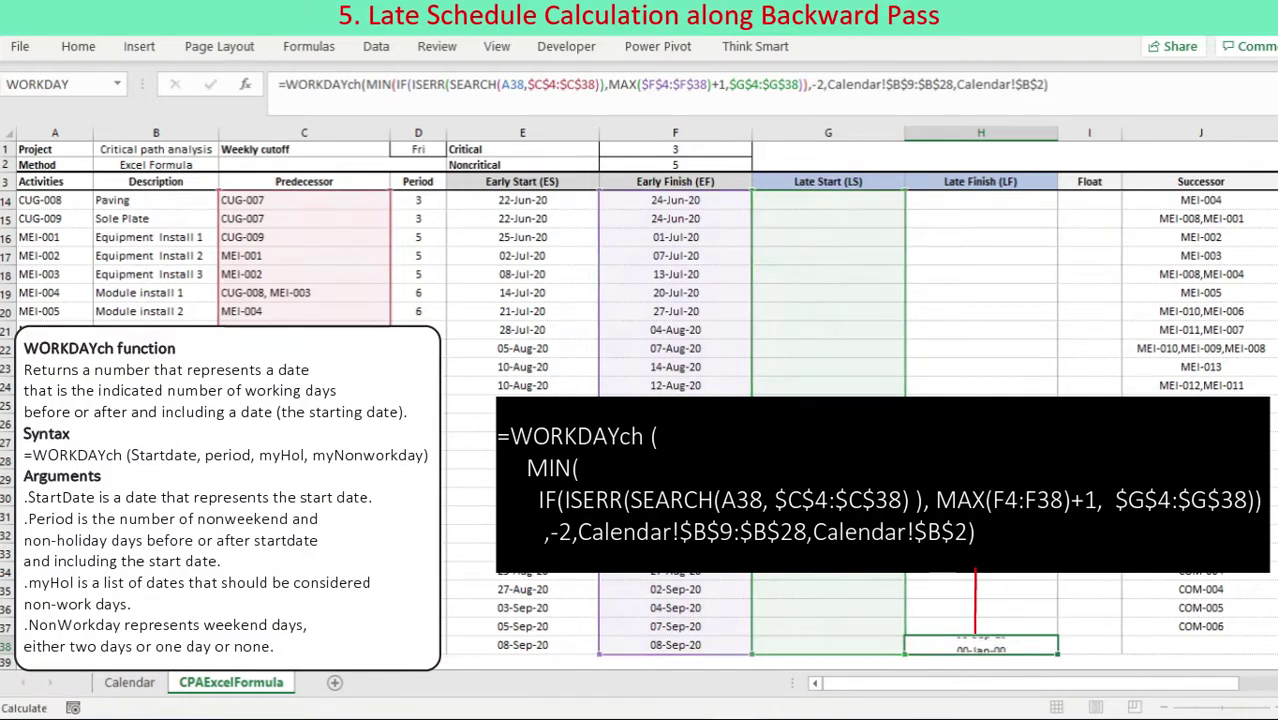
- Enter the late start formula =WORKDAYch(H38,-D38,Calendar!B9:B28,Calendar!B2) in G38
left_click(828, 645)
type("=WOR")
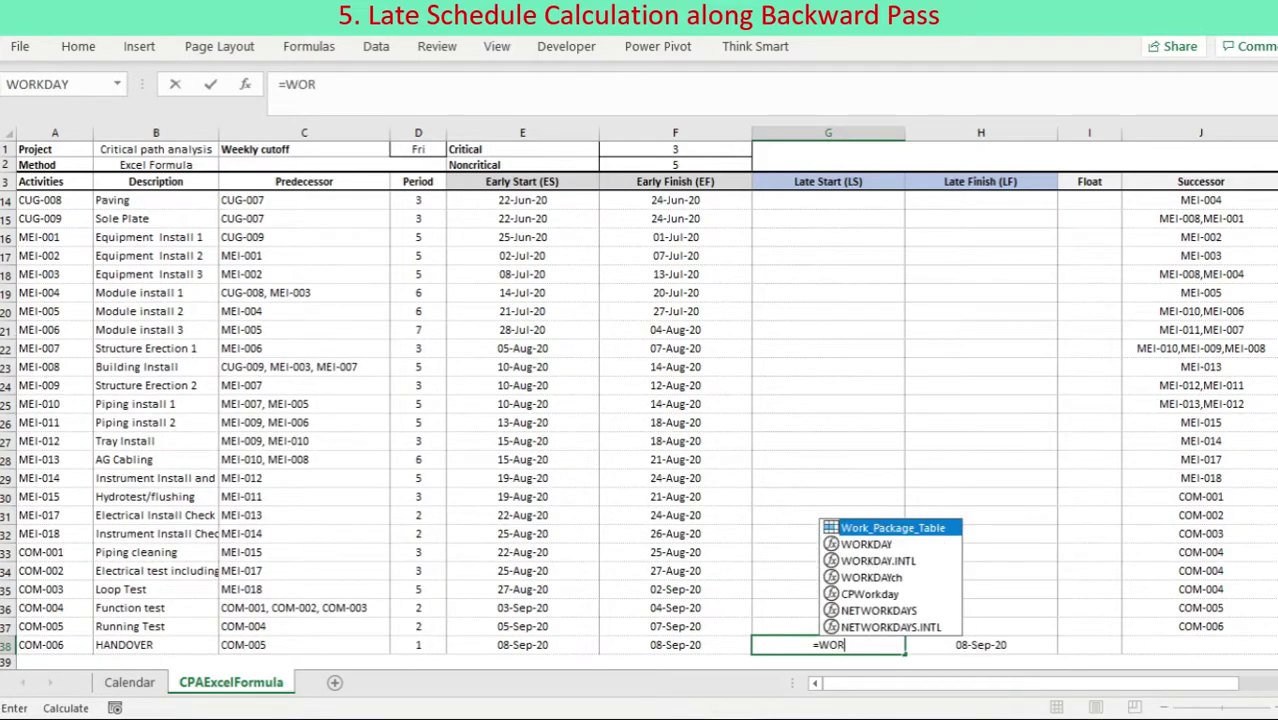
type("KDAYCH(")
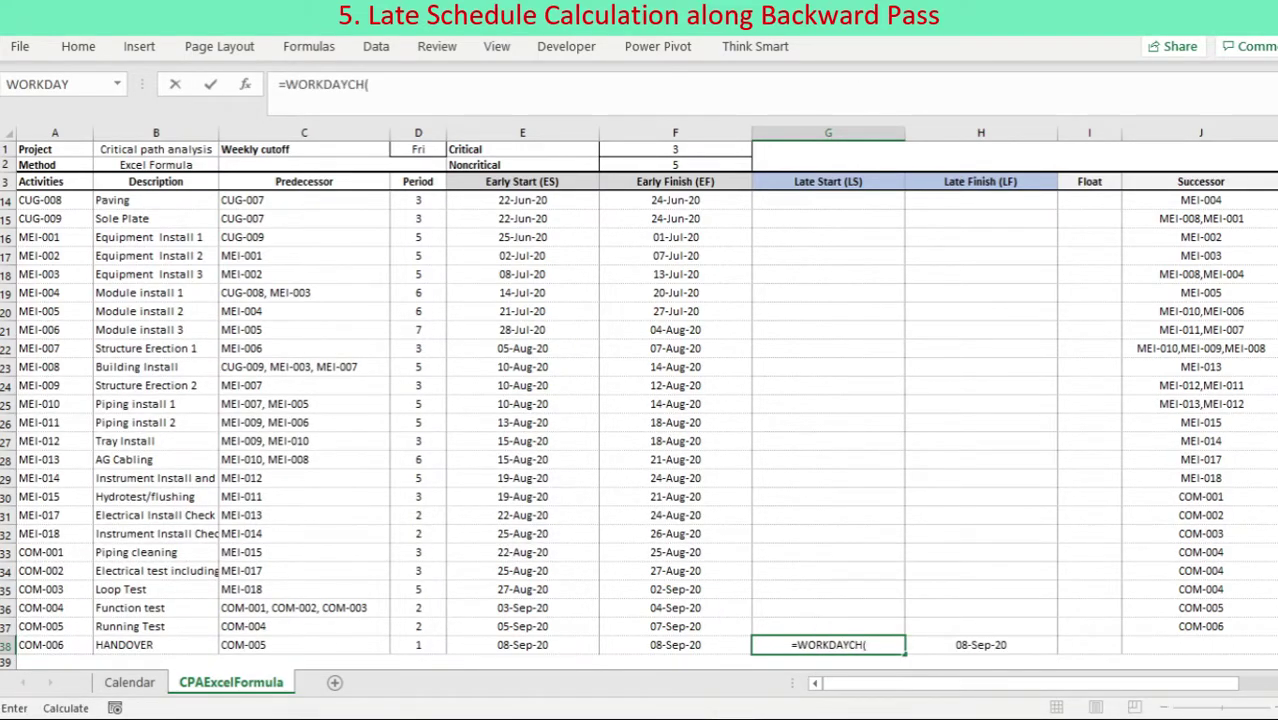
left_click(981, 645)
type(",-")
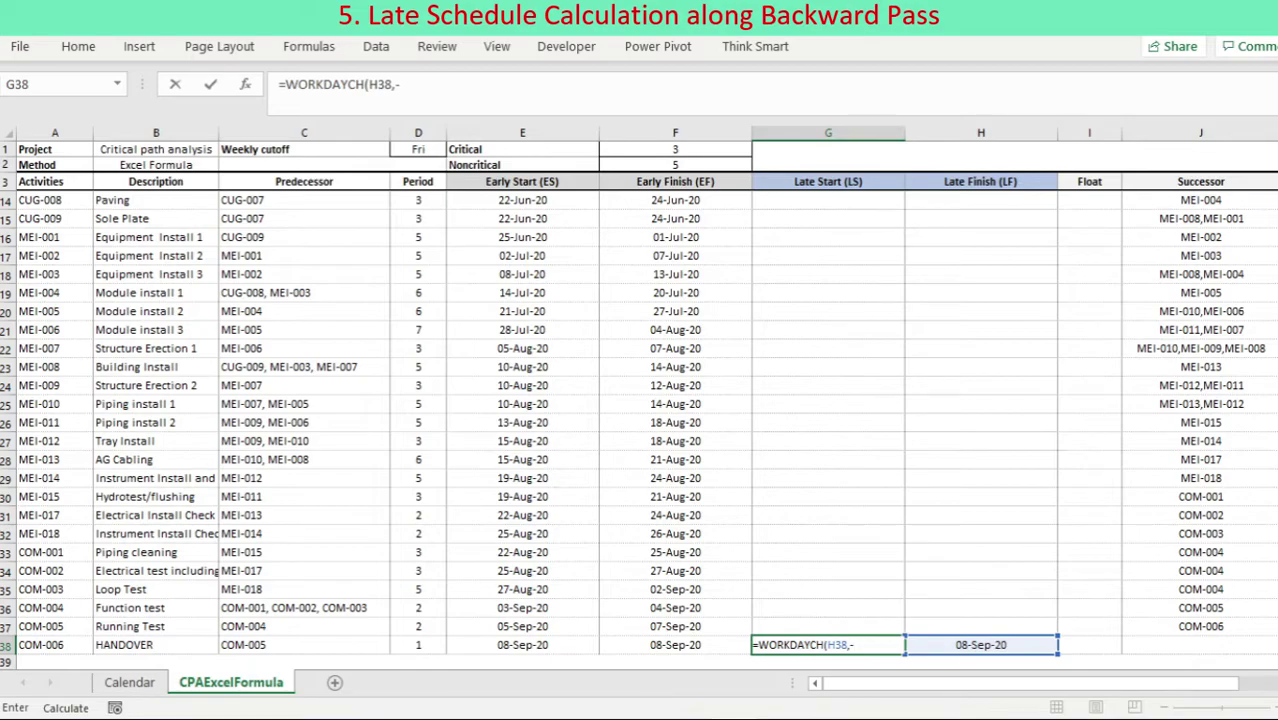
left_click(418, 644)
type(",")
left_click(129, 682)
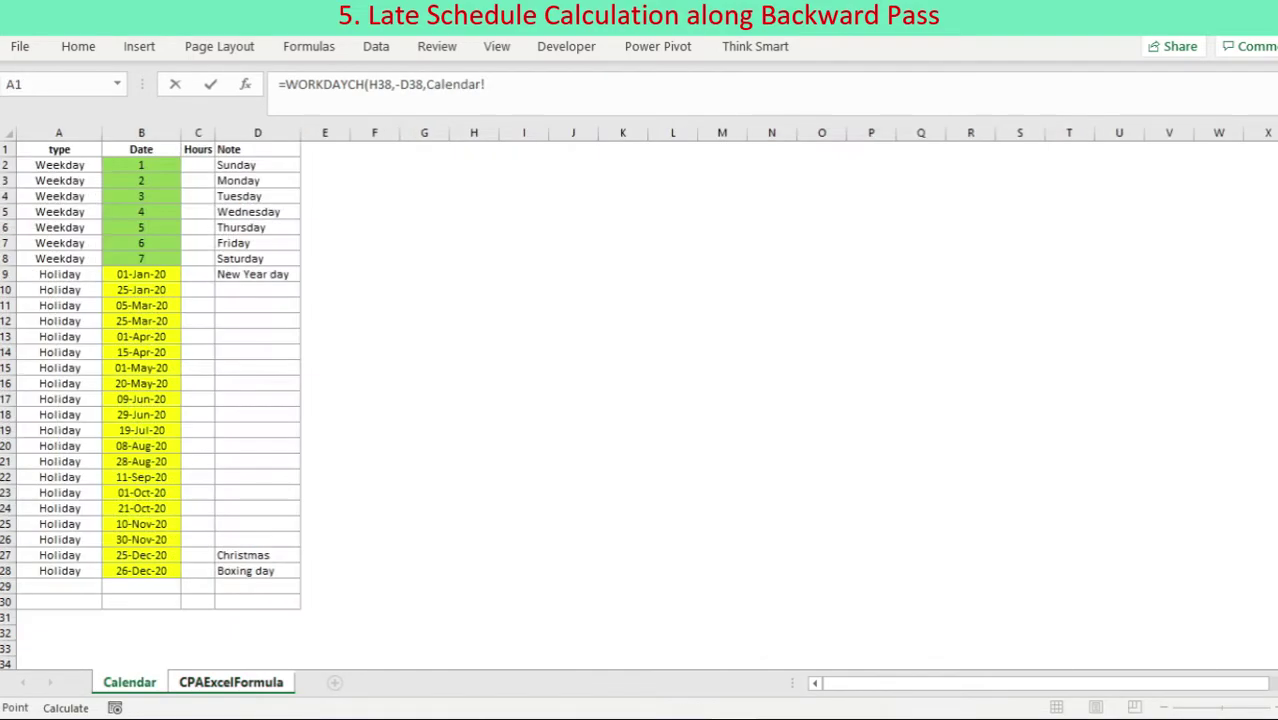
left_click_drag(141, 274, 150, 572)
type(",")
left_click(141, 165)
type(")")
key("Return")
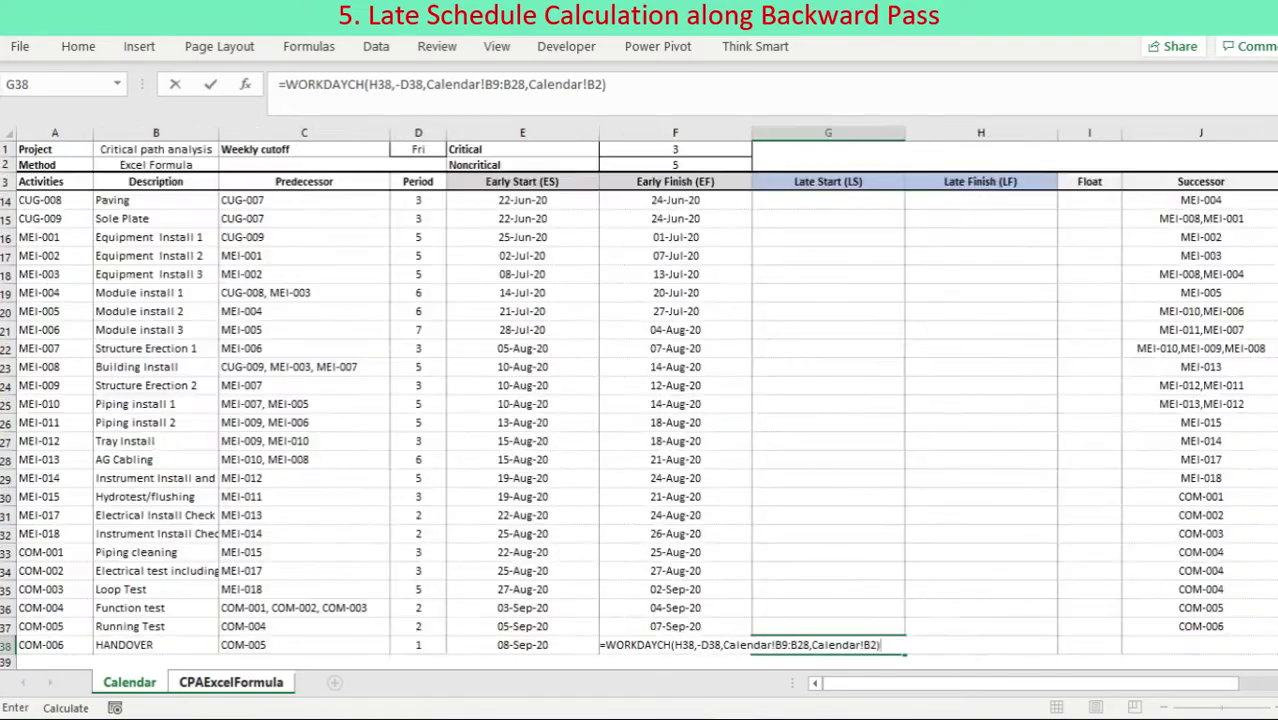
- Make the Calendar references $B$9:$B$28 and $B$2 absolute in the G38 late start formula and enter it
left_click(490, 84)
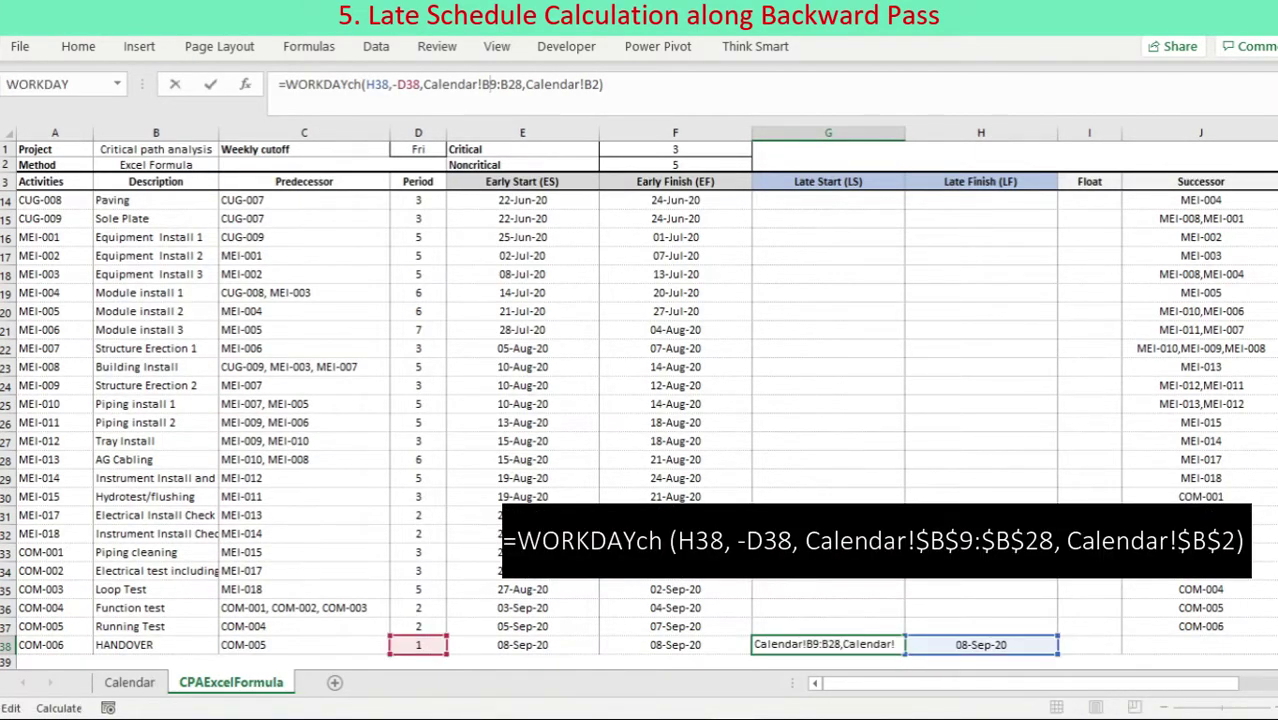
key("F4")
left_click(528, 84)
key("F4")
left_click(619, 84)
key("F4")
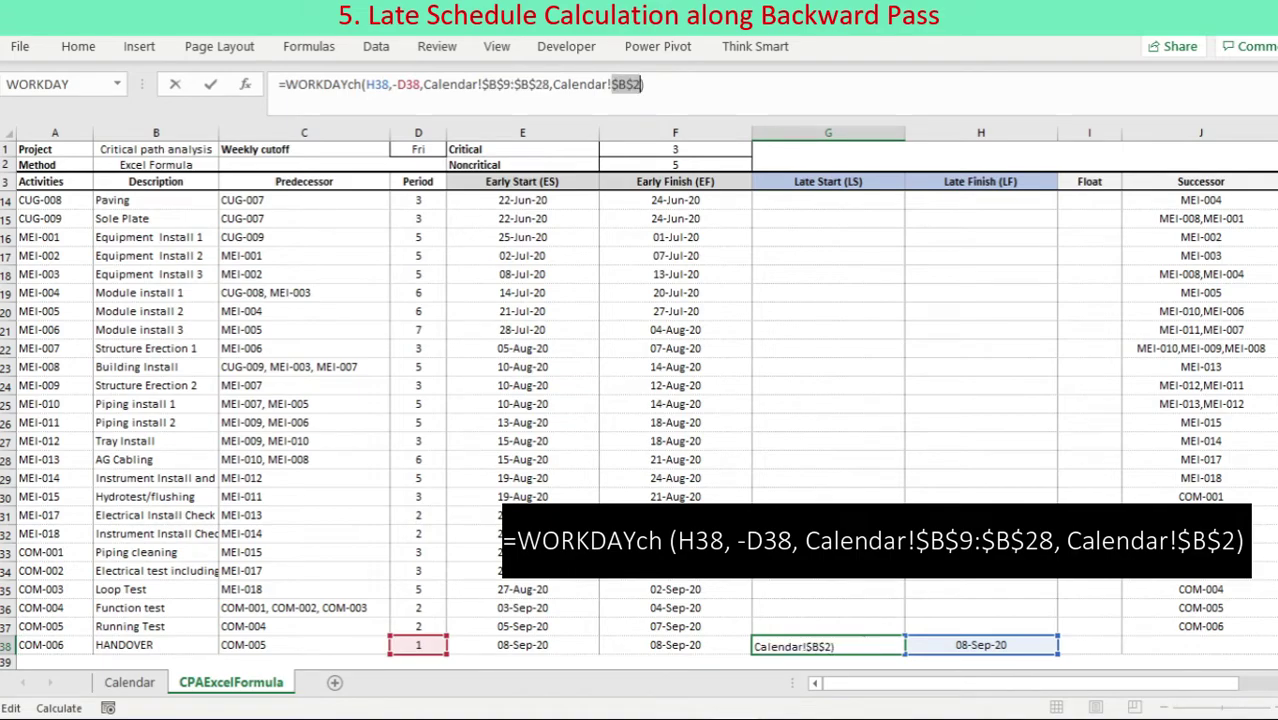
left_click(646, 84)
key("ctrl+Return")
- Fill the late start and late finish formulas in G38:H38 upward through row 4
left_click_drag(828, 645, 981, 645)
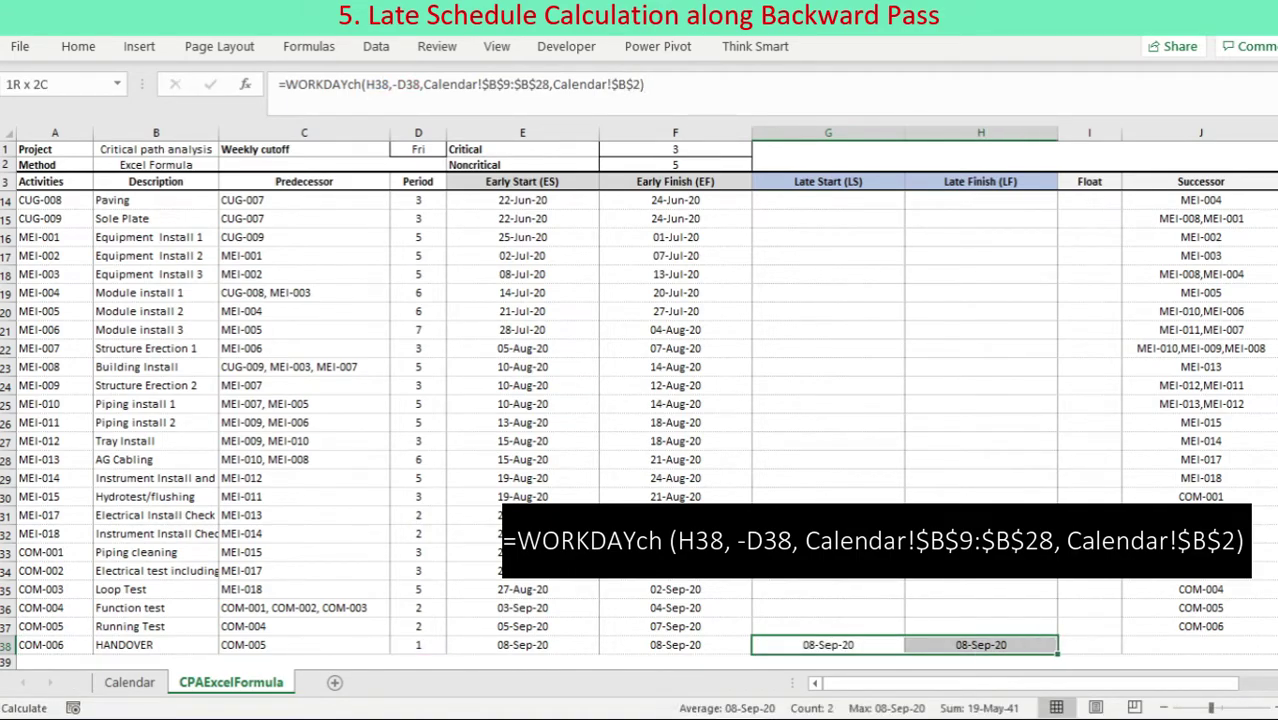
left_click_drag(1057, 655, 1050, 198)
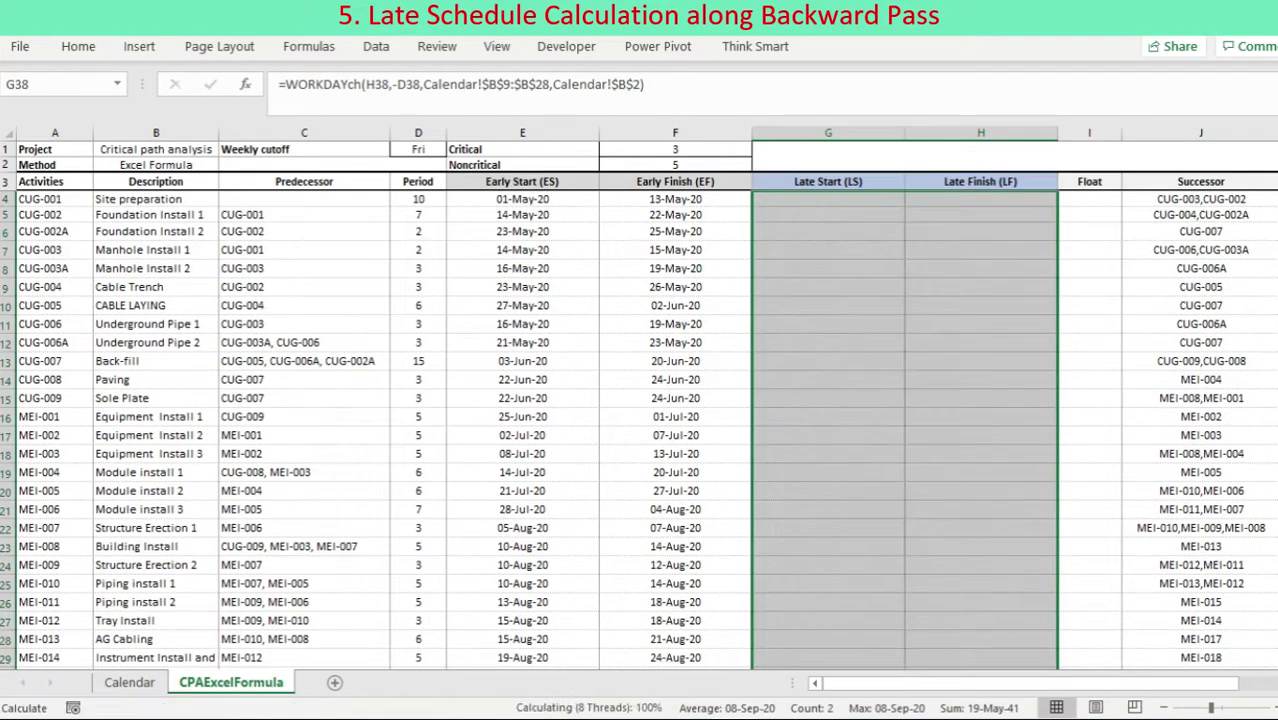
mouse_move(1277, 230)
left_mouse_down()
mouse_move(1277, 312)
mouse_move(1277, 230)
left_mouse_up()
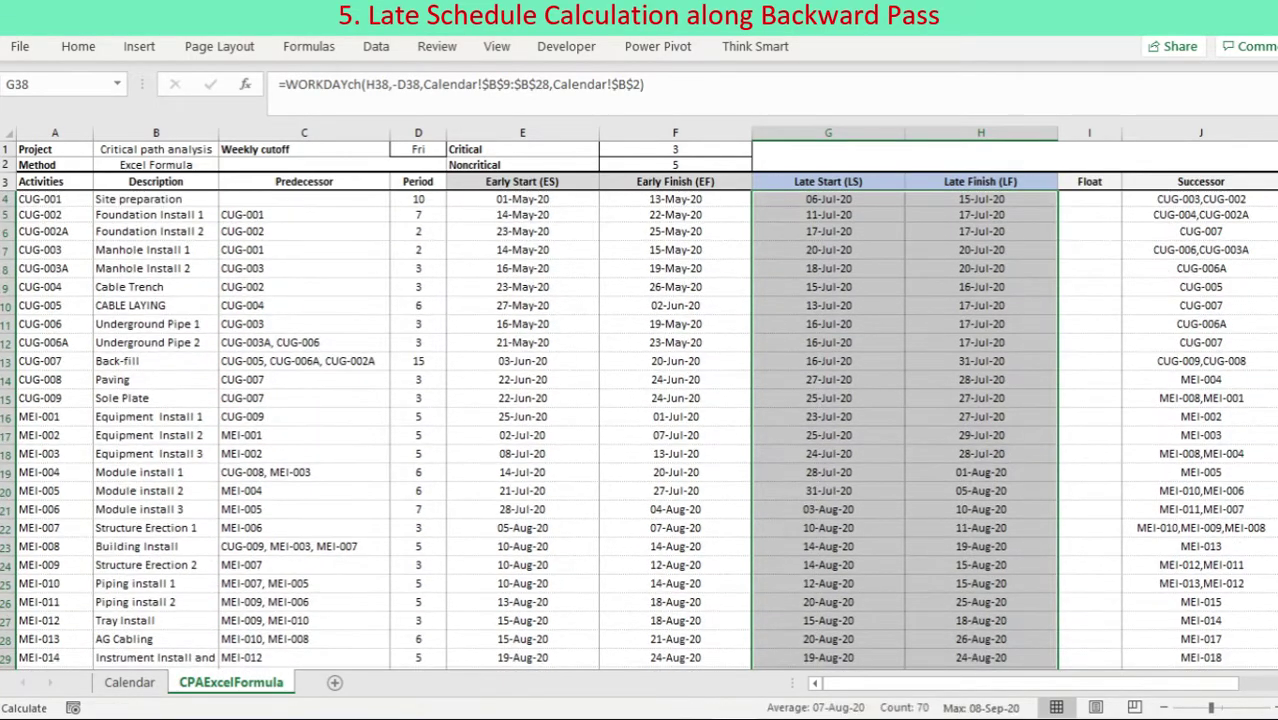
left_click(981, 231)
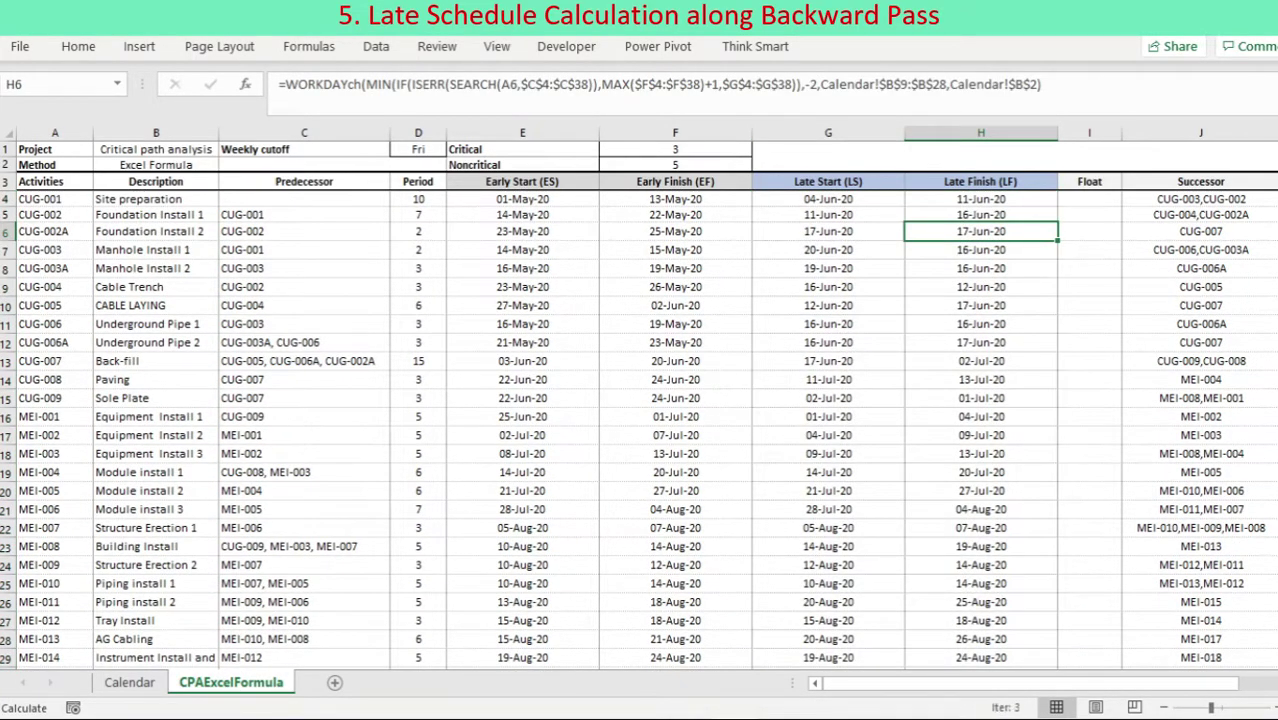
left_click_drag(1277, 343, 1277, 425)
left_click_drag(1277, 425, 1277, 343)
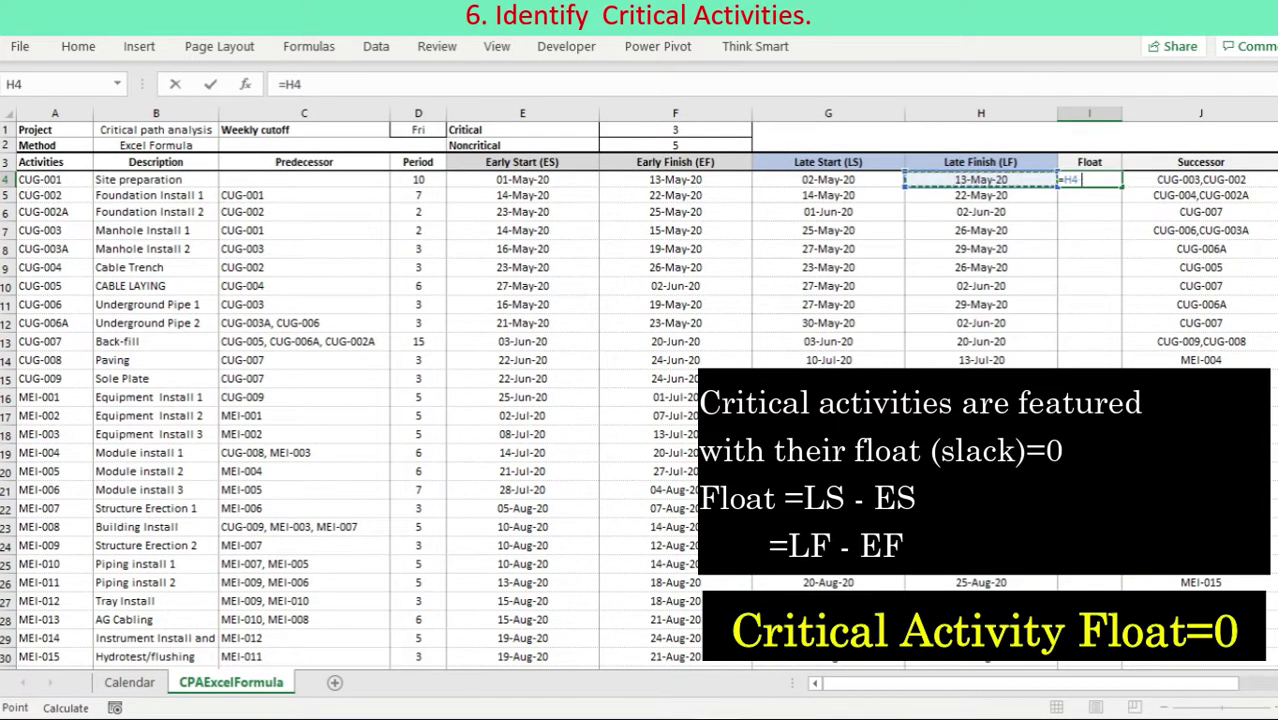
- Enter the float formula =H4-F4 in I4 and fill it down the Float column through row 38
type("-")
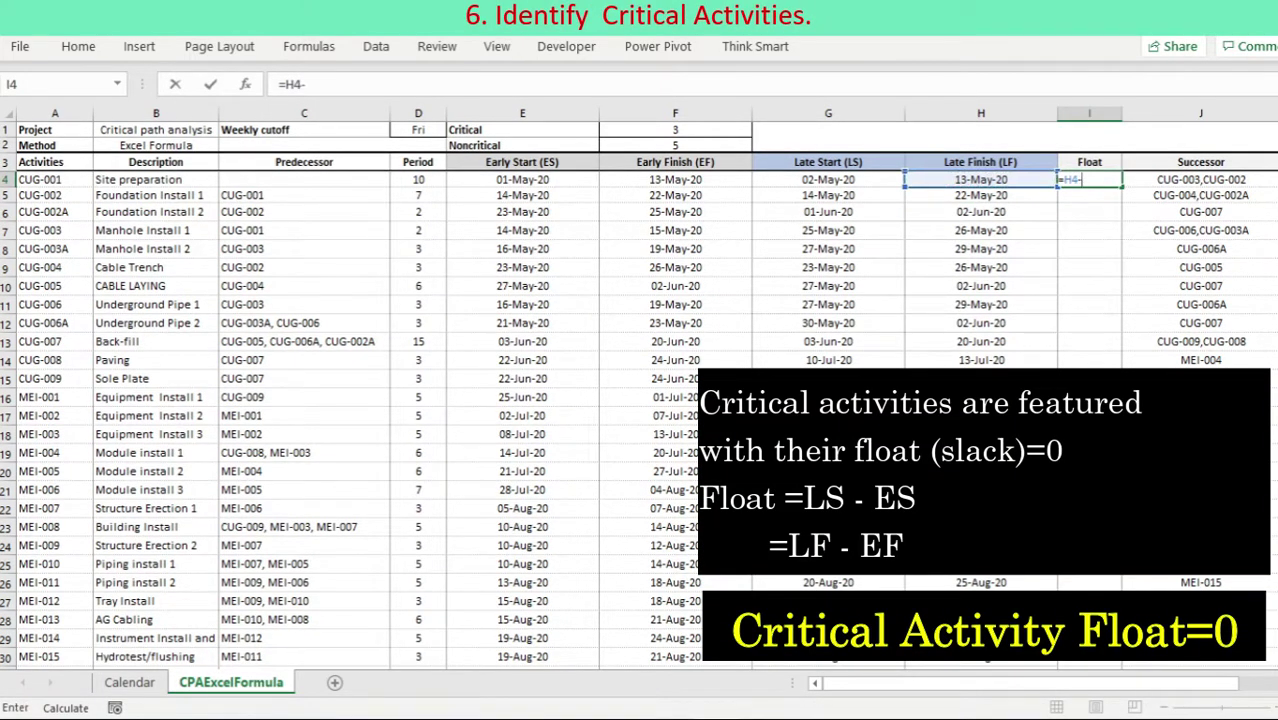
left_click(675, 180)
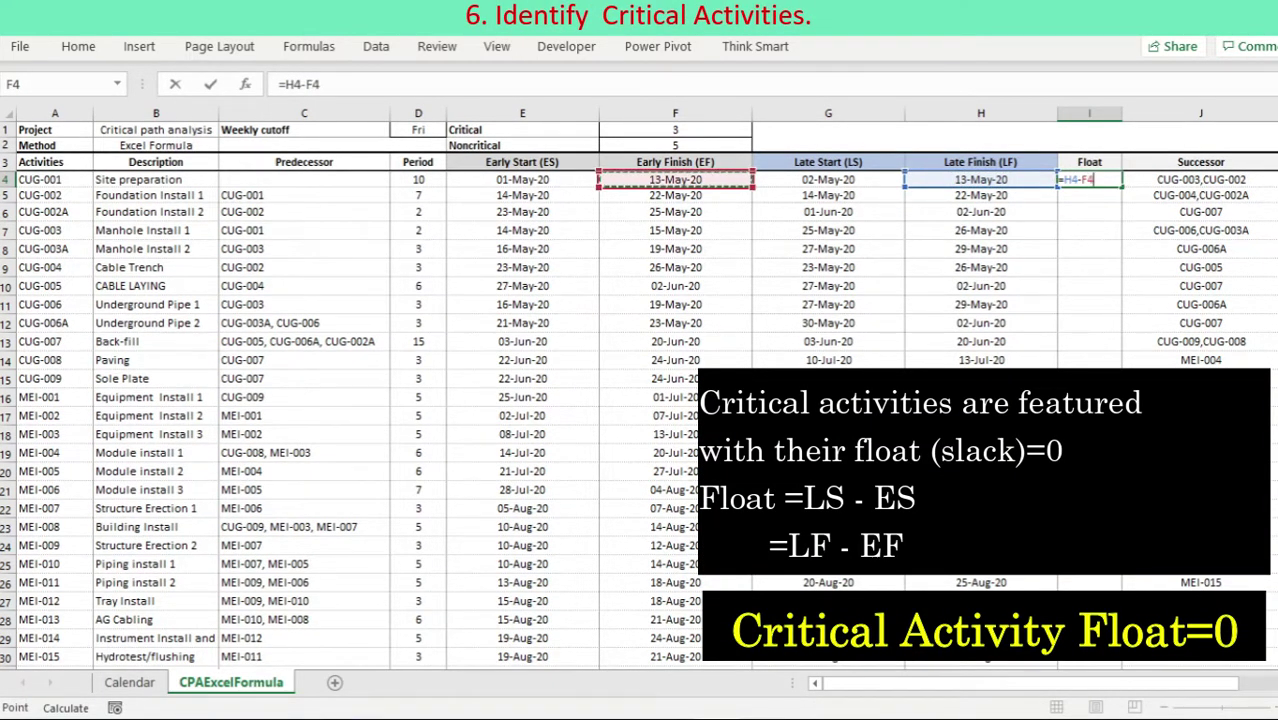
key("ctrl+Return")
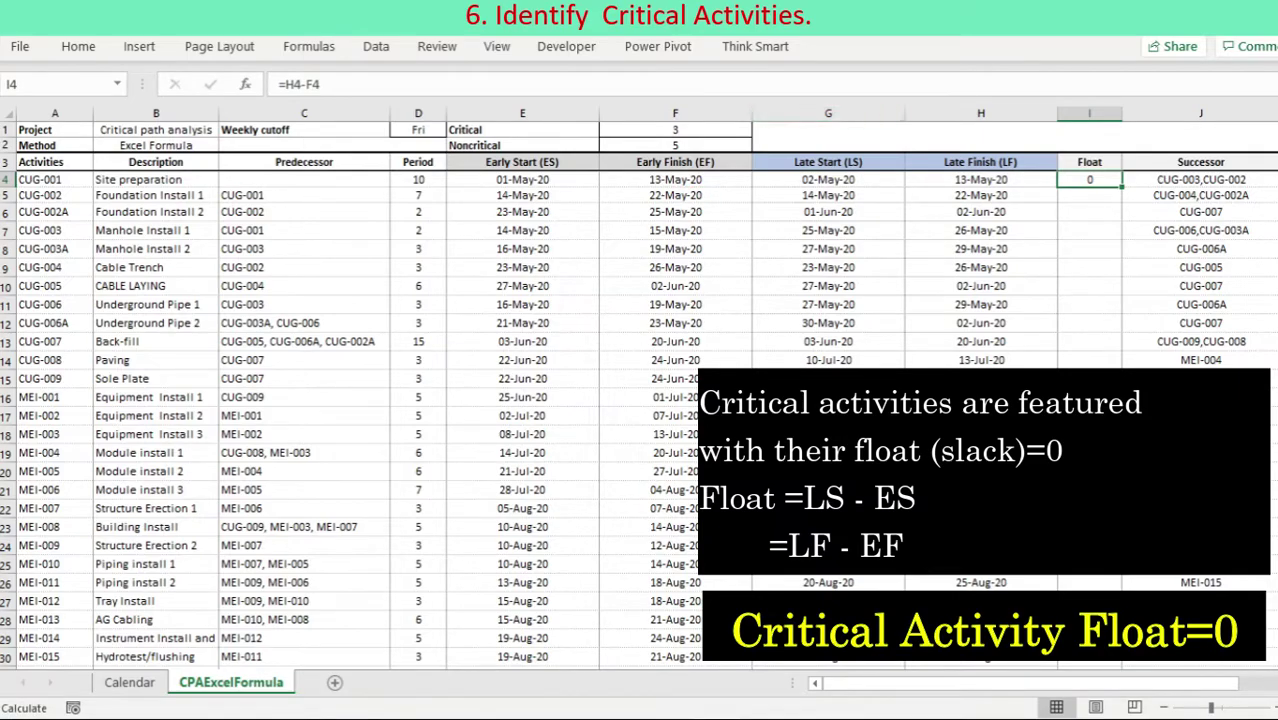
left_click_drag(1122, 187, 1090, 668)
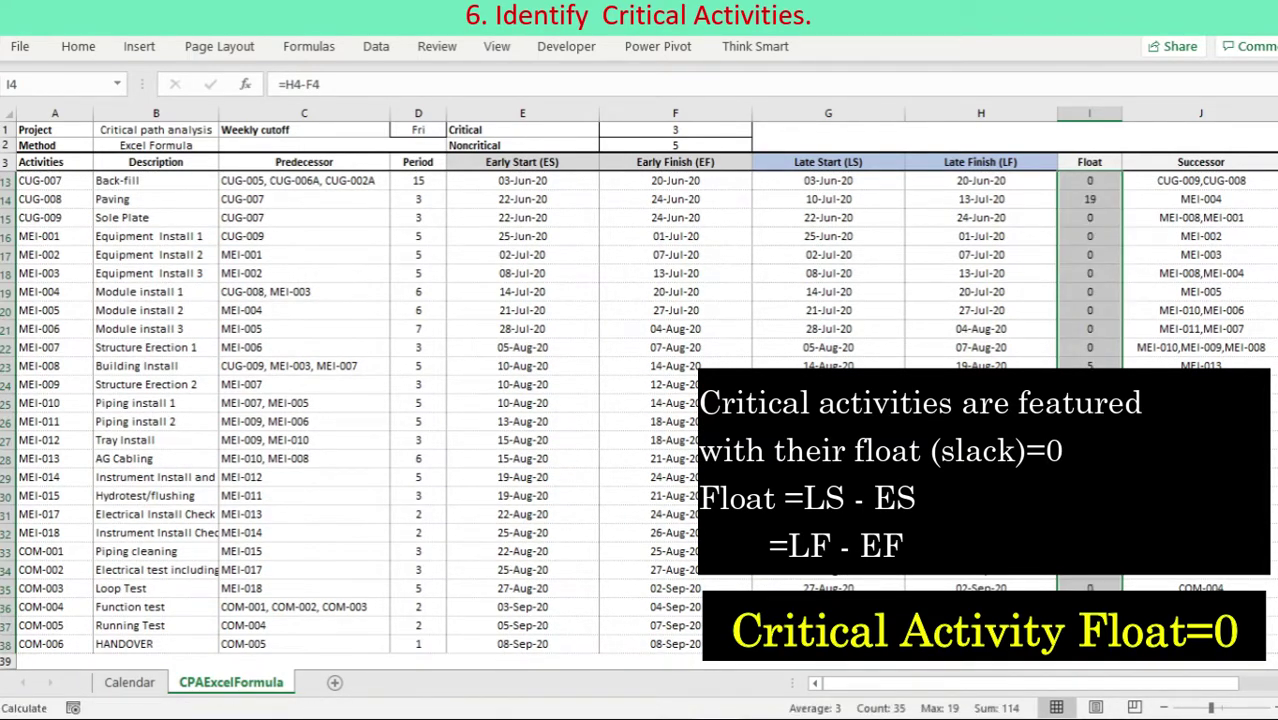
- Add an Equal To highlight rule to the Float cells that shows values of 0 in red text
scroll(640, 400, "up", 3)
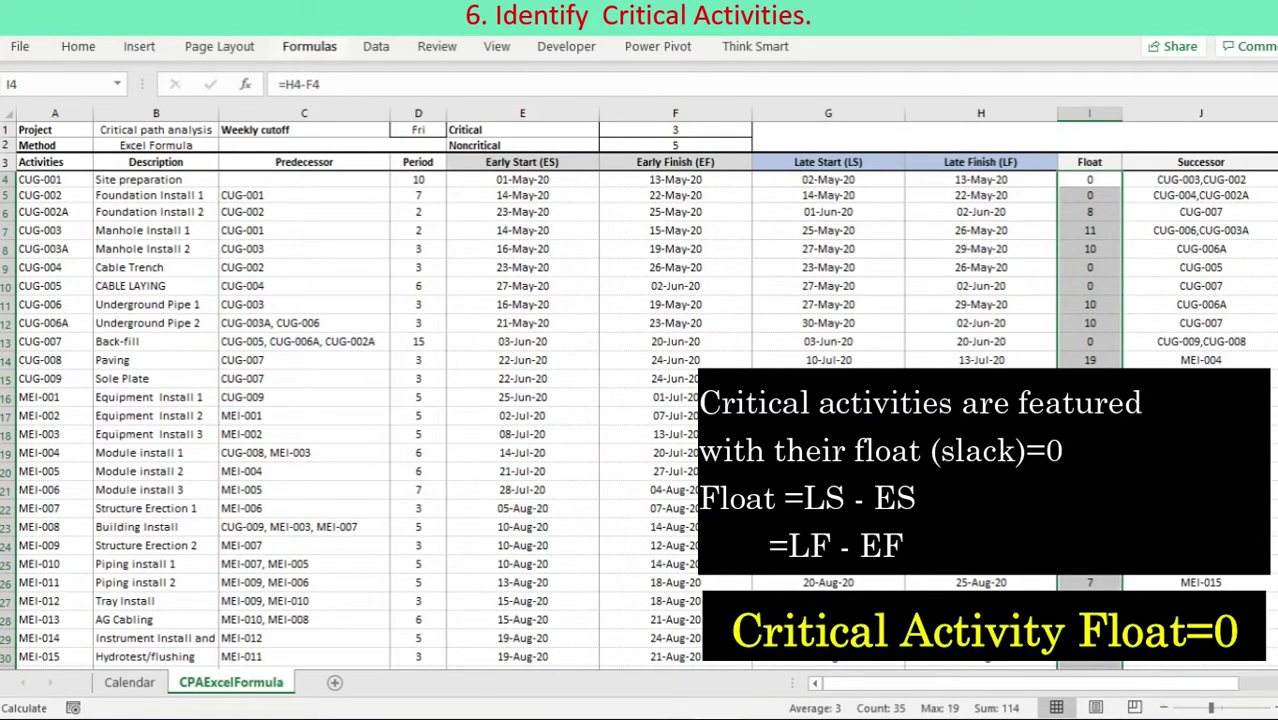
left_click(78, 46)
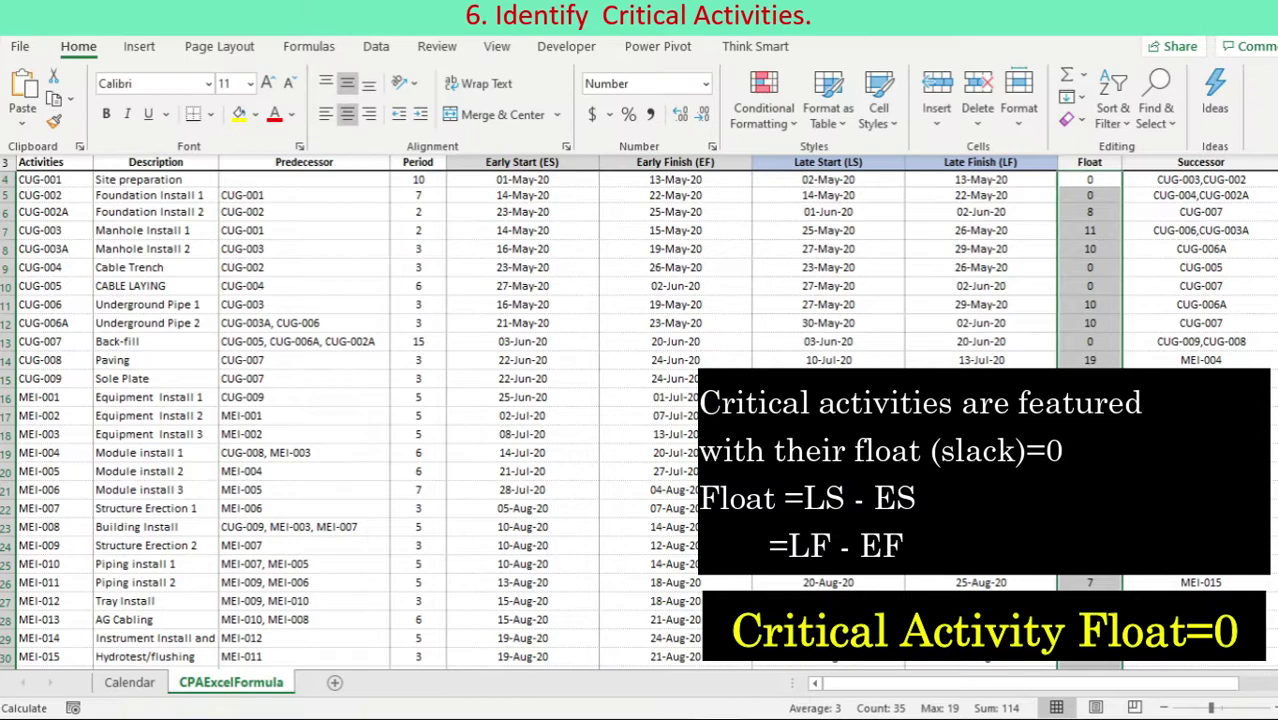
left_click(763, 100)
mouse_move(836, 162)
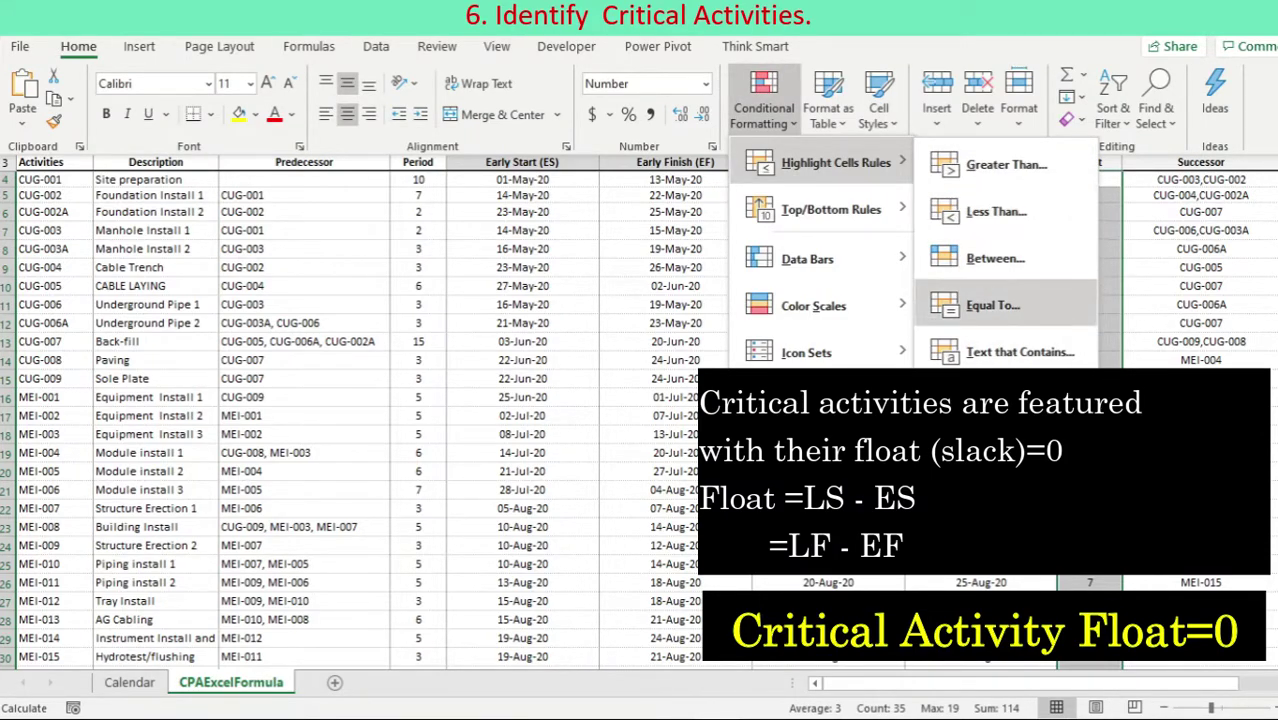
left_click(993, 305)
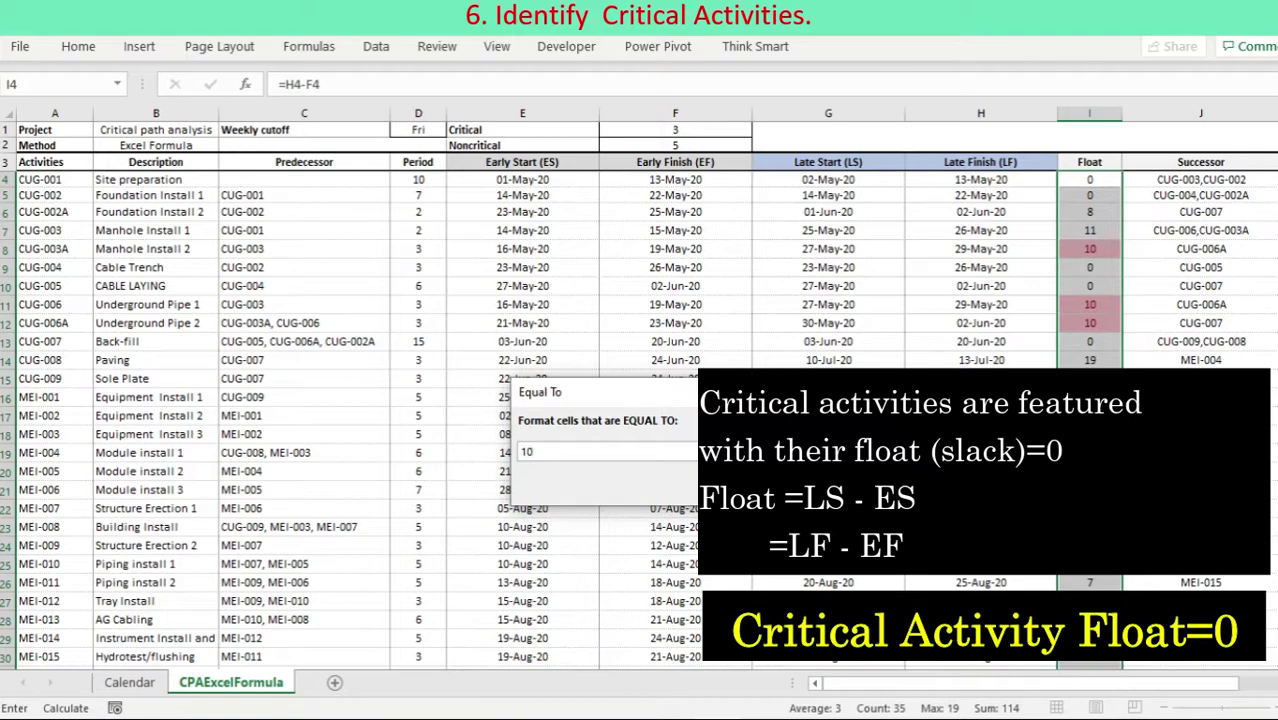
type("0")
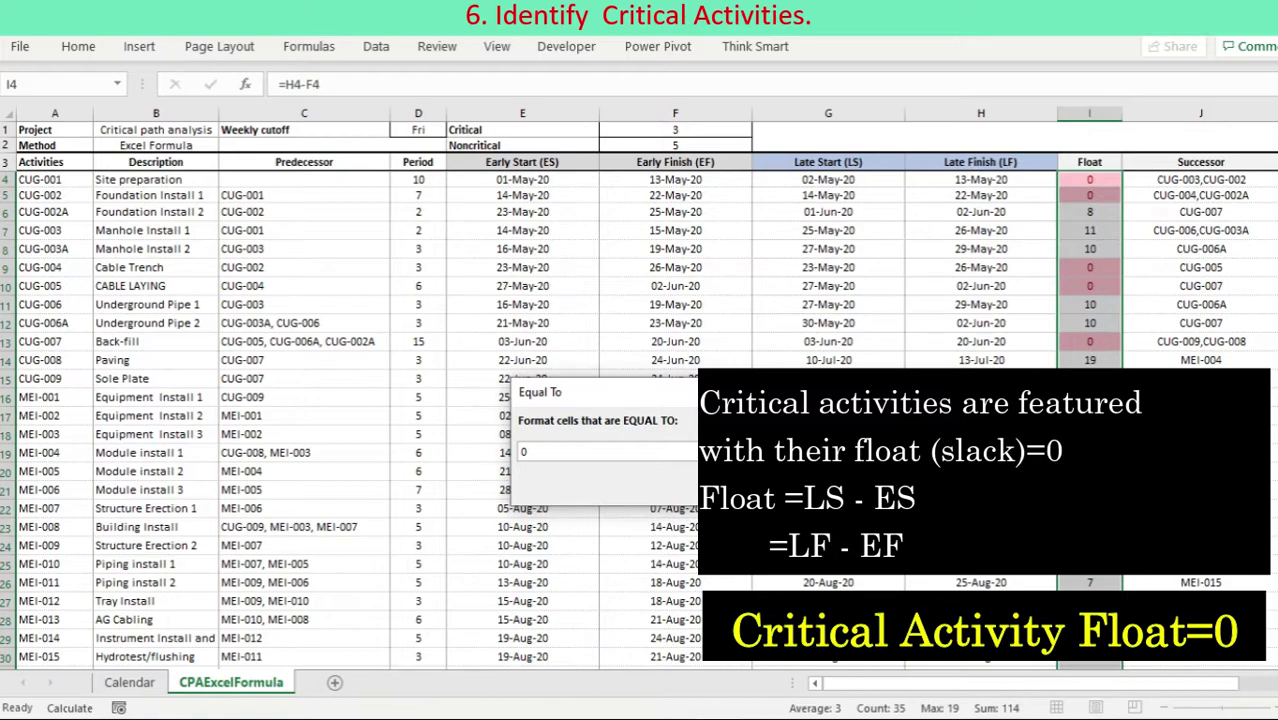
left_click(800, 520)
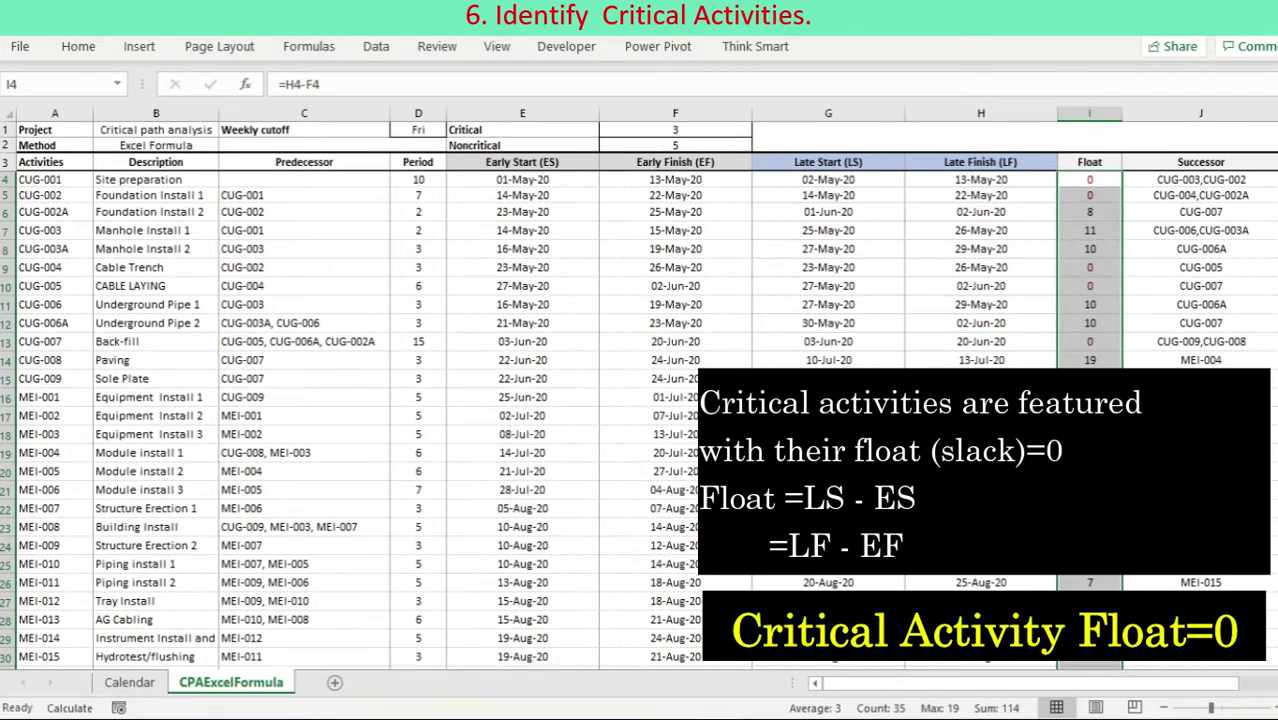
- Edit the Float column's Cell Value = 0 formatting rule to use a bright red, bold font and apply it
left_click(78, 46)
left_click(764, 100)
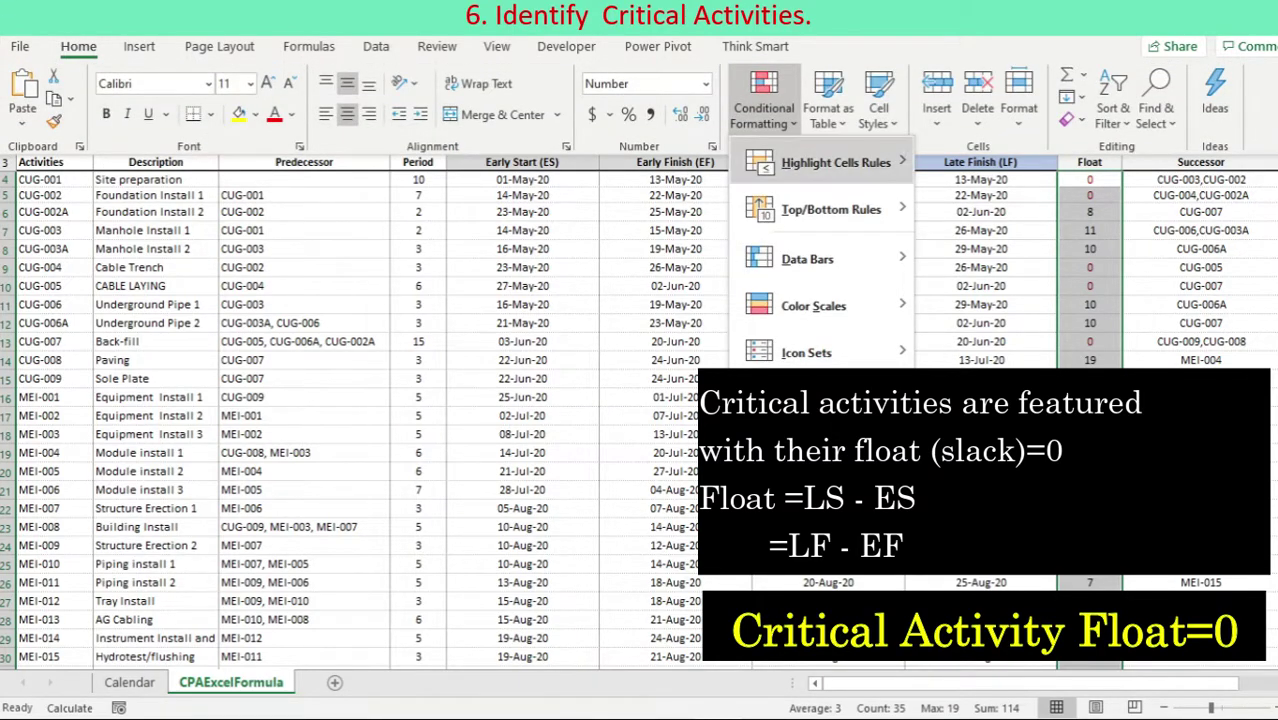
mouse_move(835, 162)
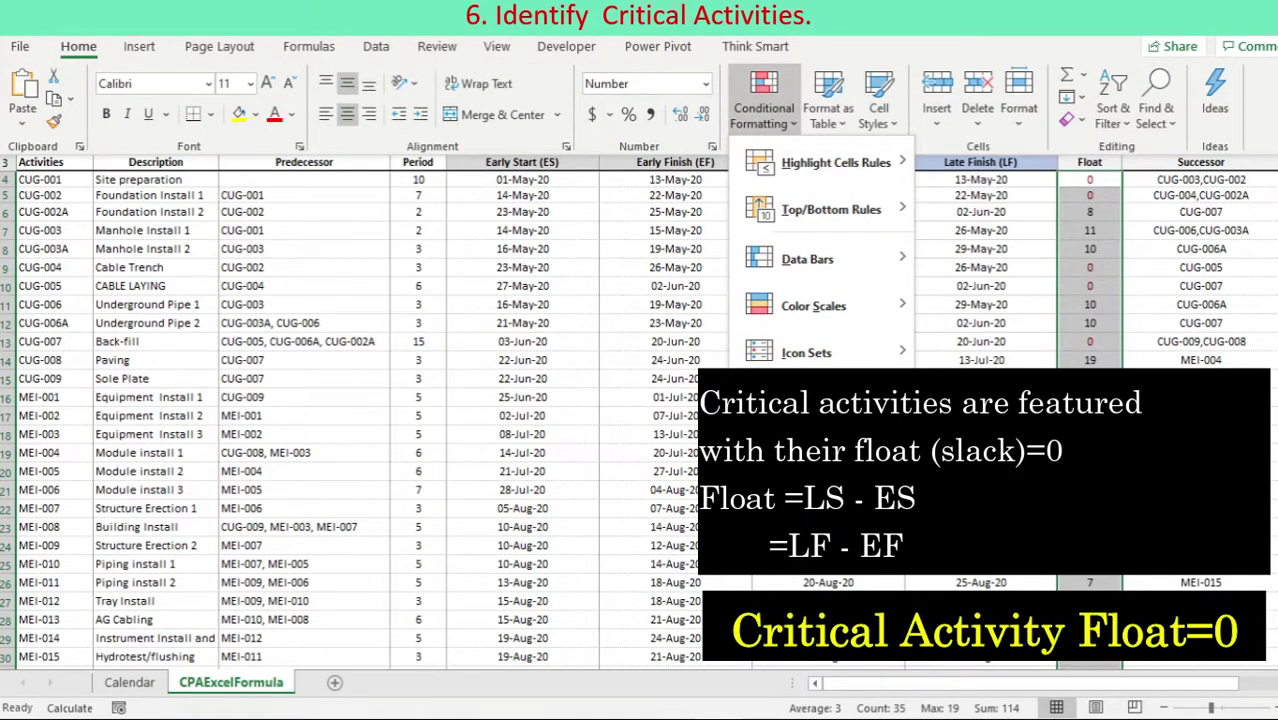
left_click(812, 445)
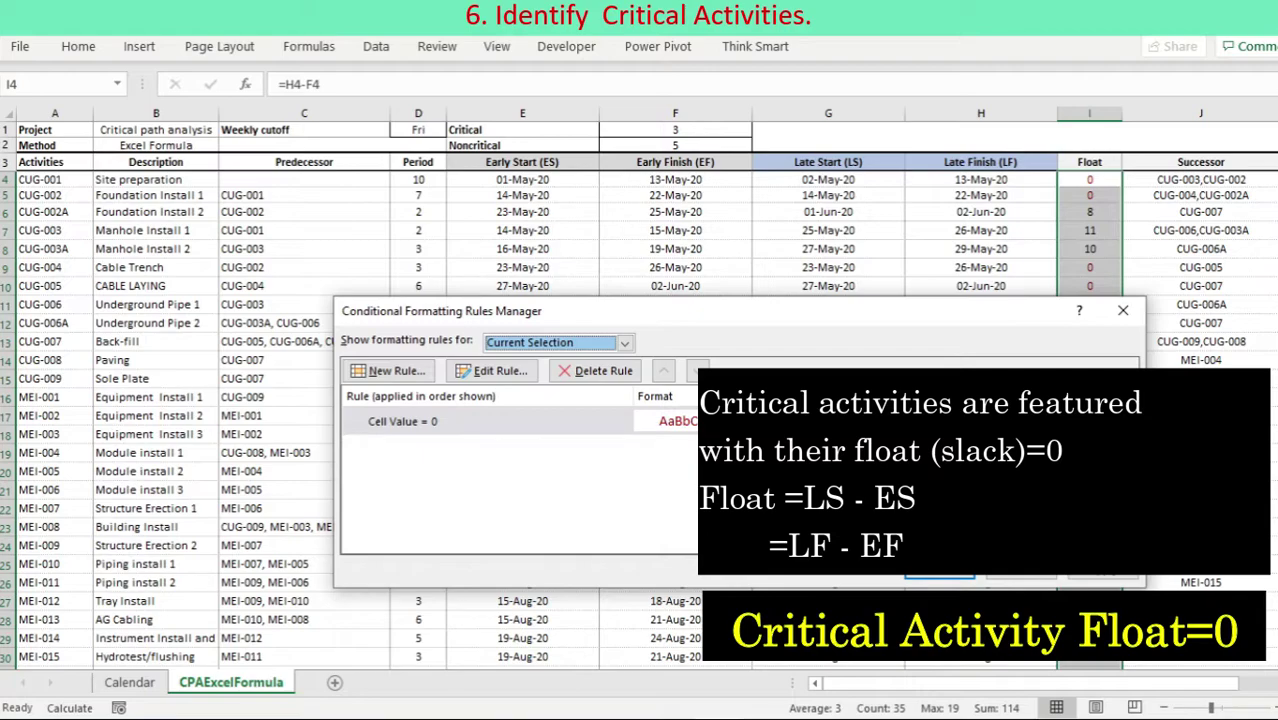
left_click(488, 421)
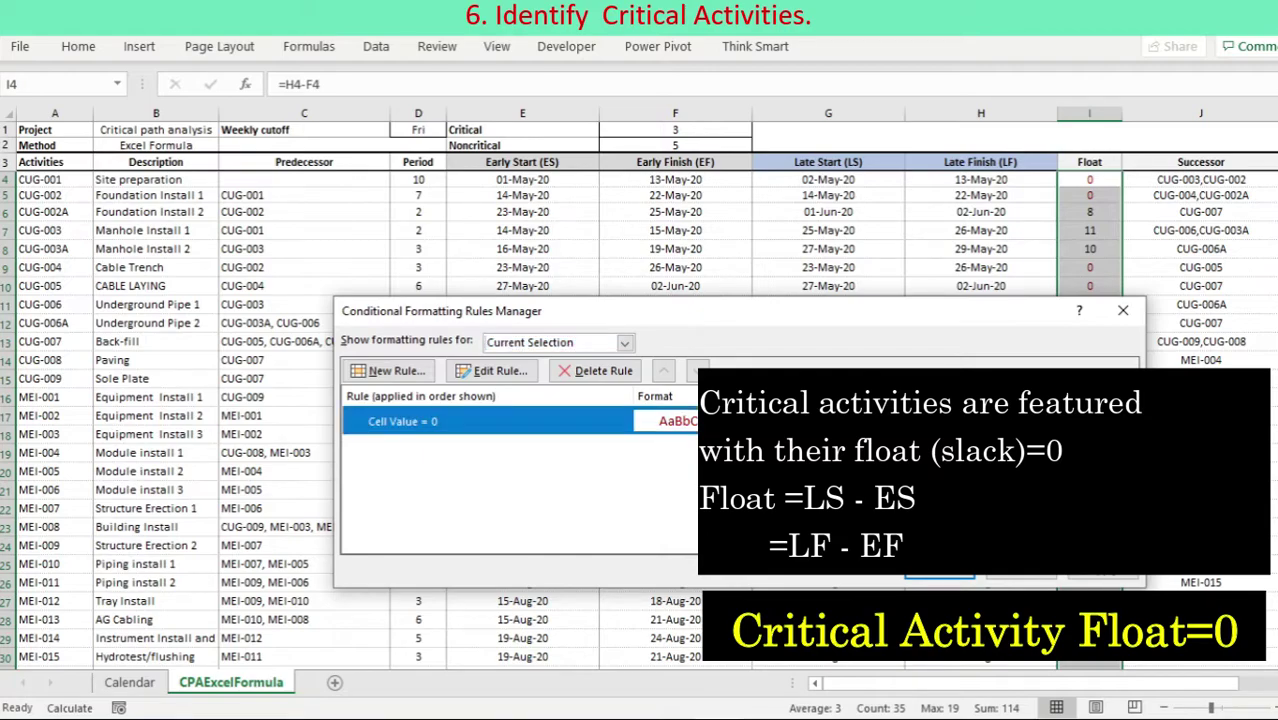
left_click(492, 370)
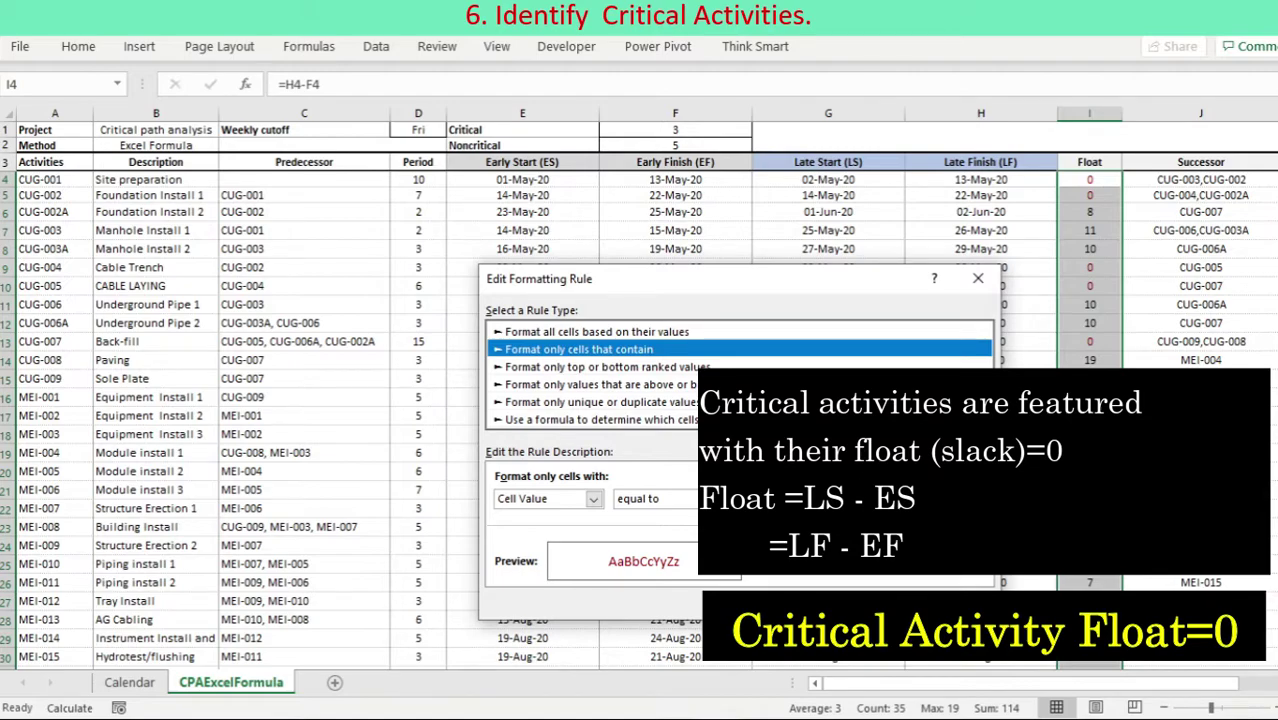
left_click(793, 561)
left_click(872, 367)
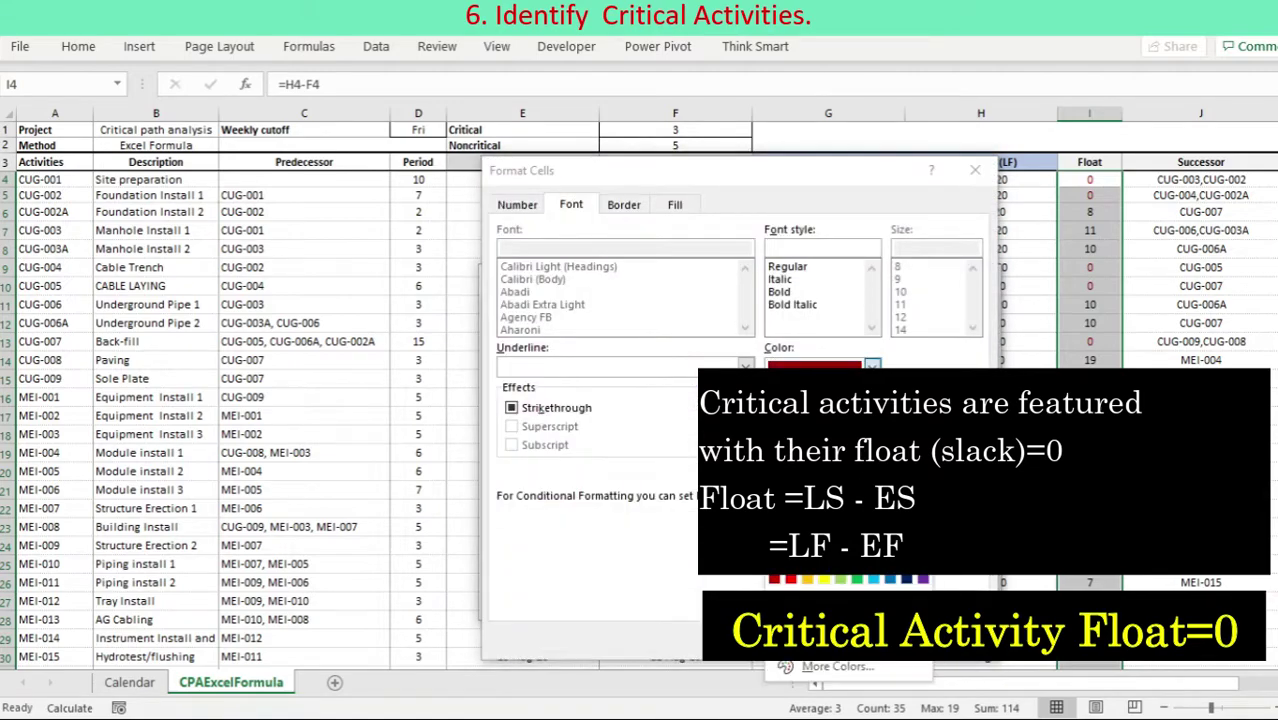
left_click(790, 579)
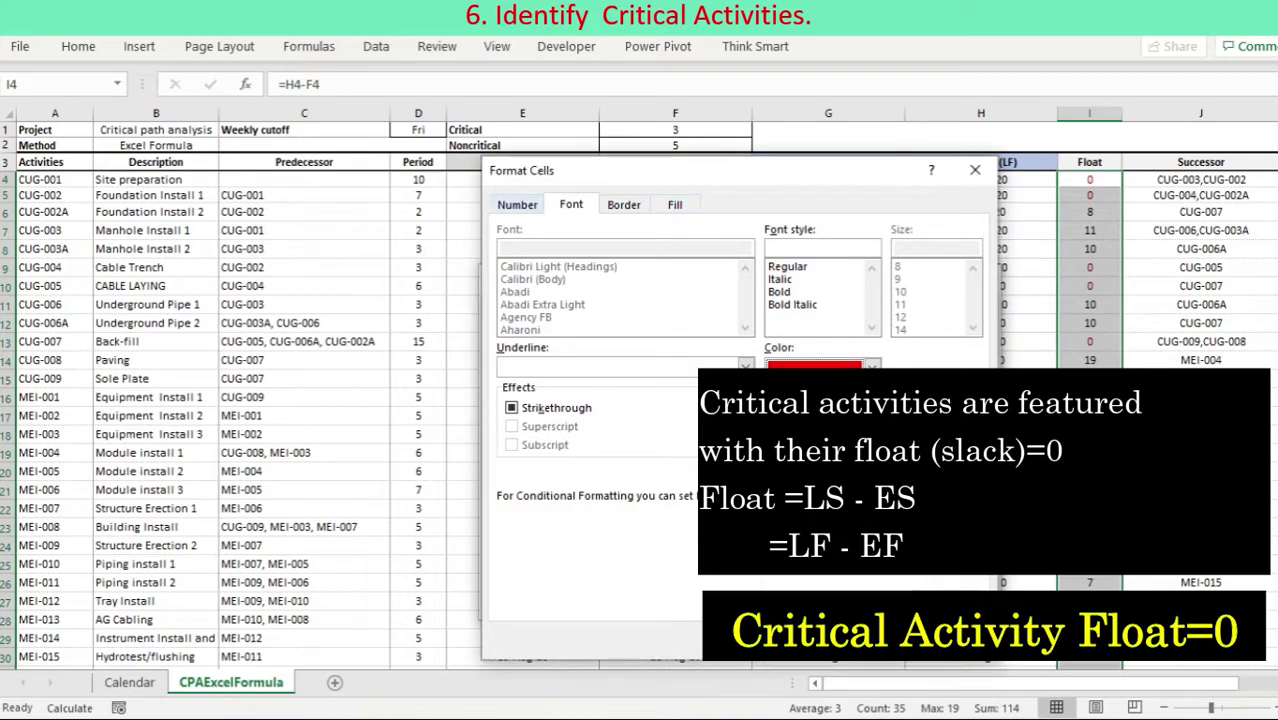
left_click(780, 292)
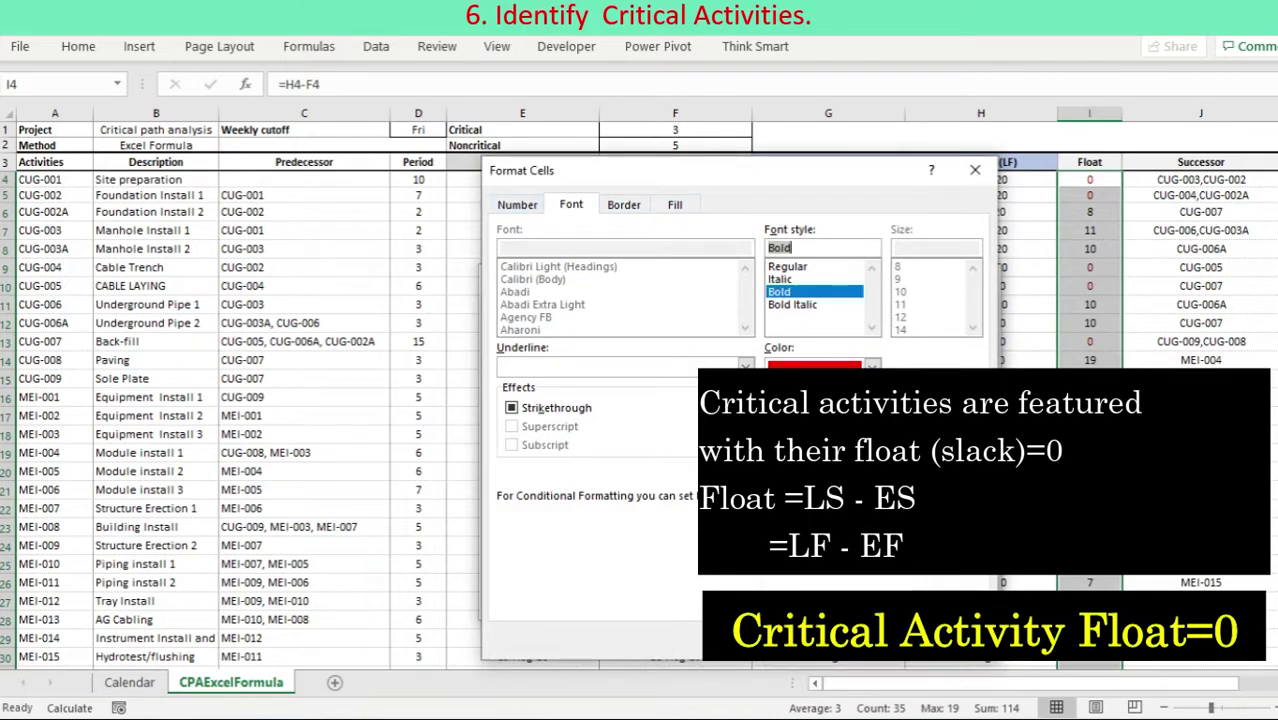
key("Return")
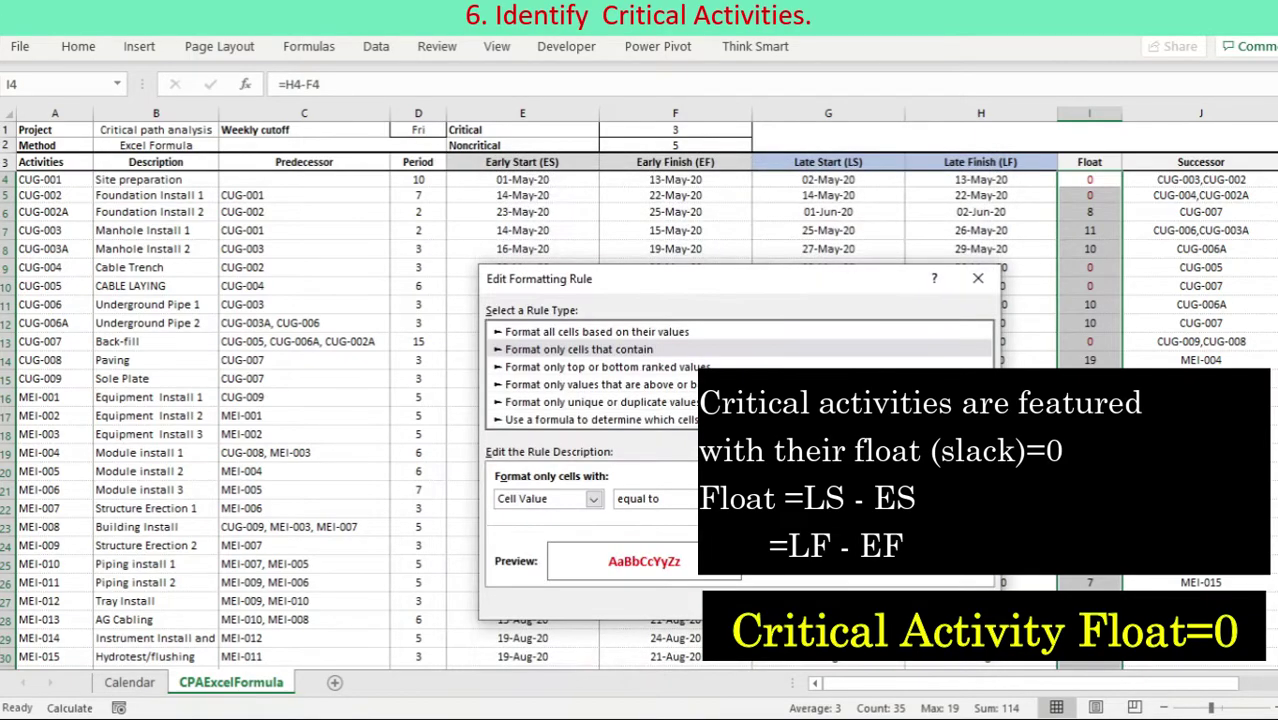
key("Return")
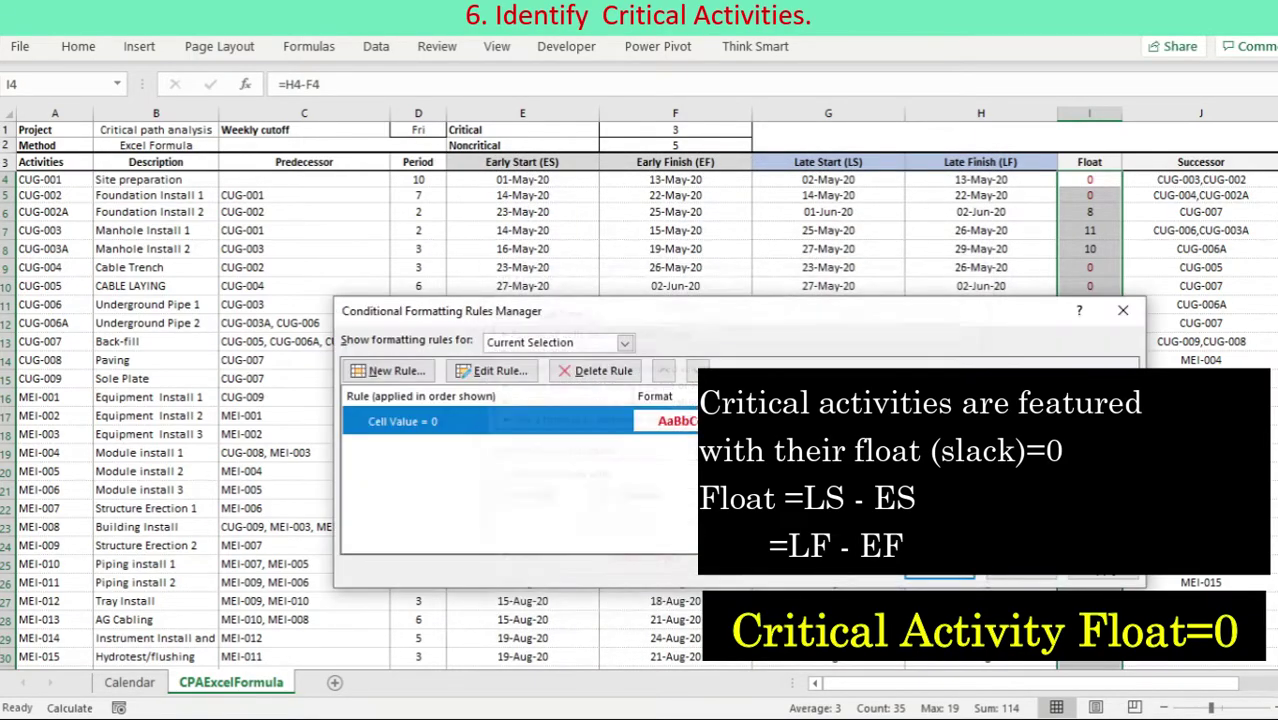
key("Return")
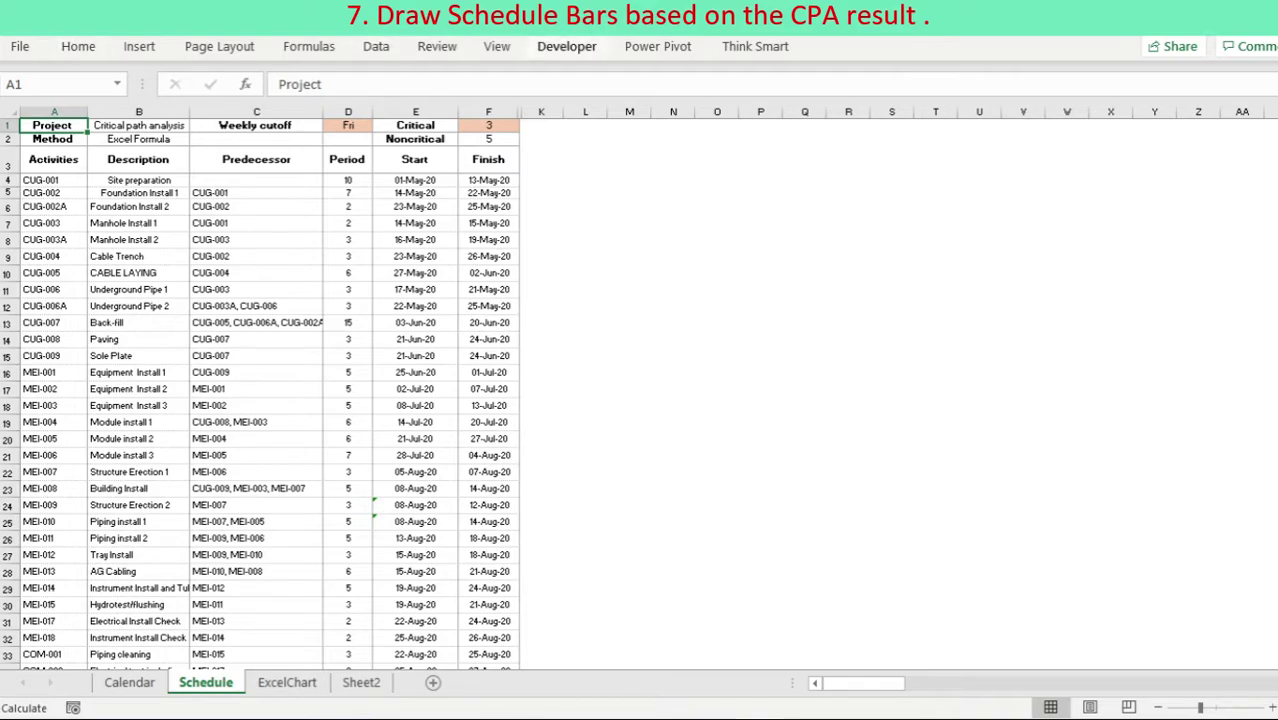
left_click(566, 46)
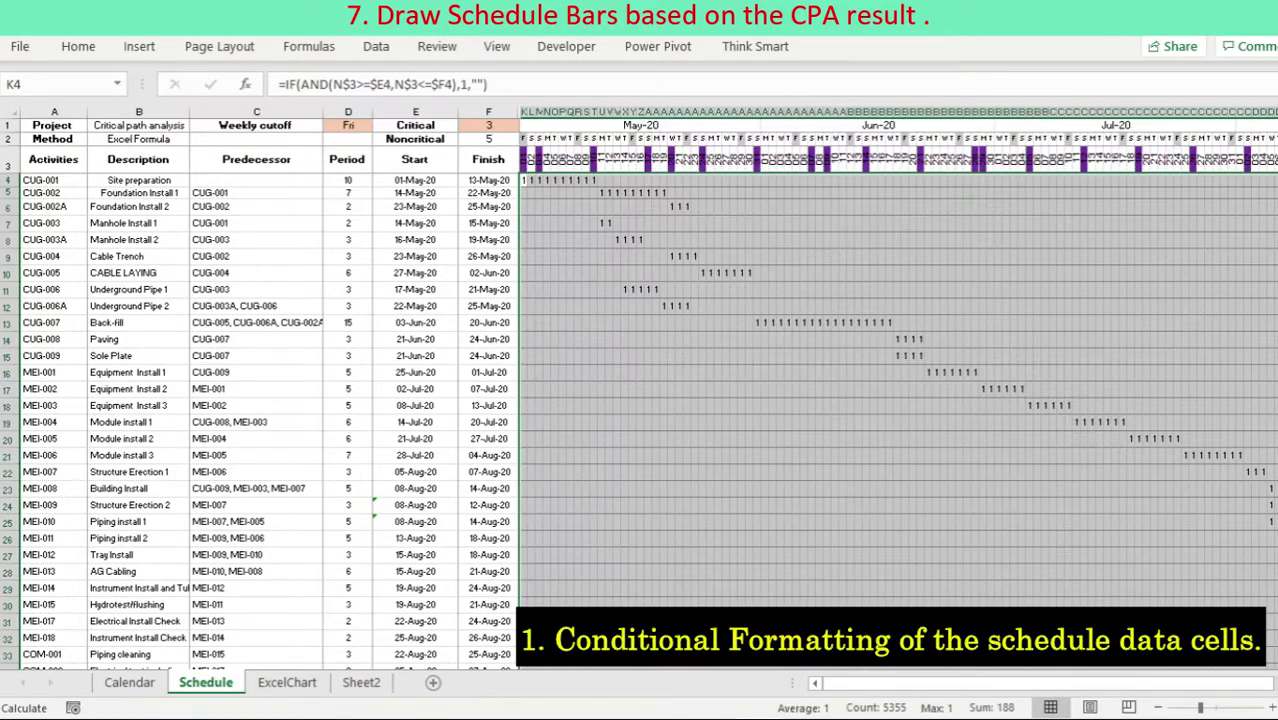
- Create a new conditional formatting rule for the Schedule timeline cells from K4 that targets cell values equal to 1
key("alt+h")
key("l")
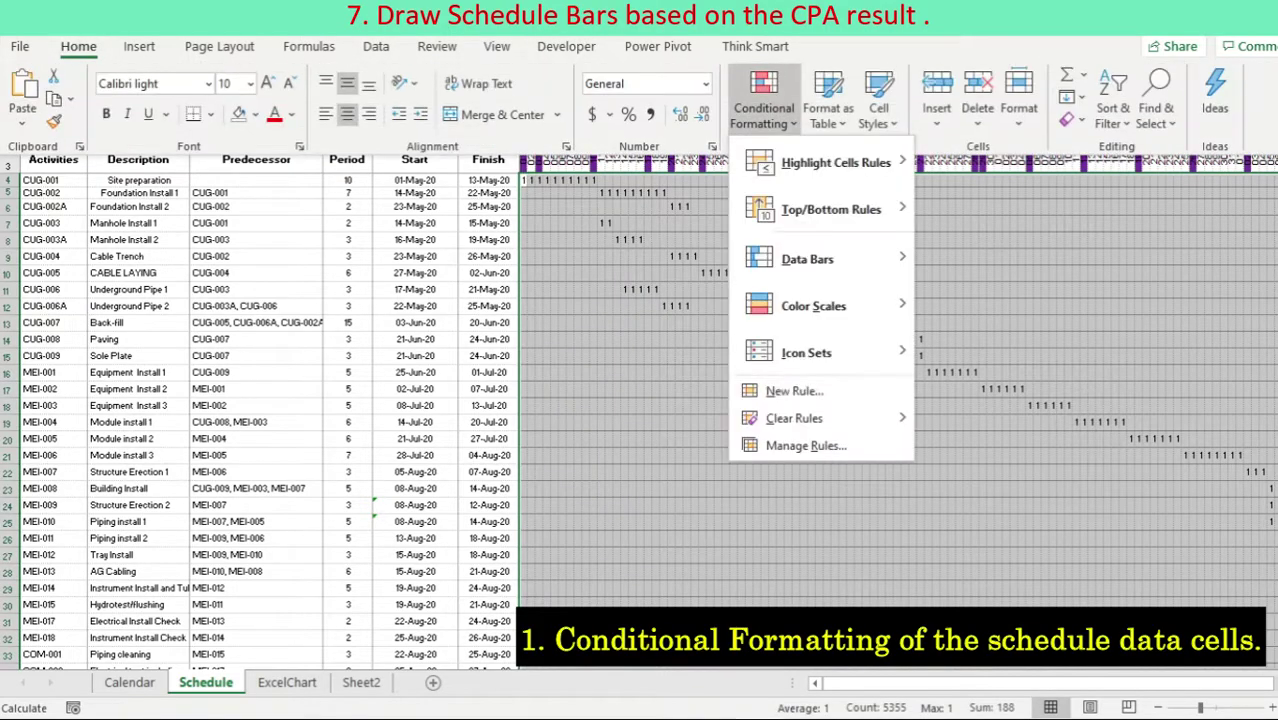
left_click(795, 391)
left_click(277, 351)
left_click(439, 503)
left_click(331, 546)
left_click(540, 503)
type("1")
- Format the equal-to-1 rule with a light green fill, adjusted cell borders and a matching font colour, and apply it to the schedule bars
left_click(473, 563)
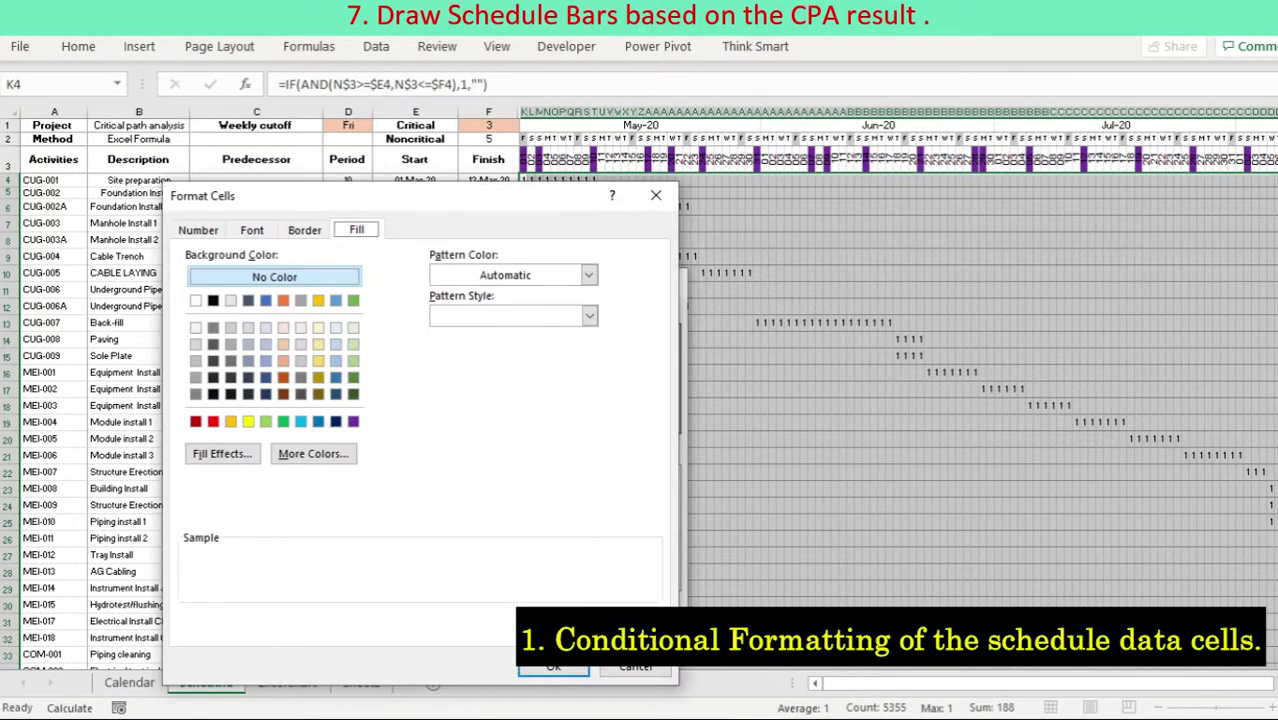
left_click(353, 361)
left_click(304, 230)
left_click(433, 286)
left_click(494, 457)
left_click(372, 458)
left_click(252, 230)
left_click(553, 393)
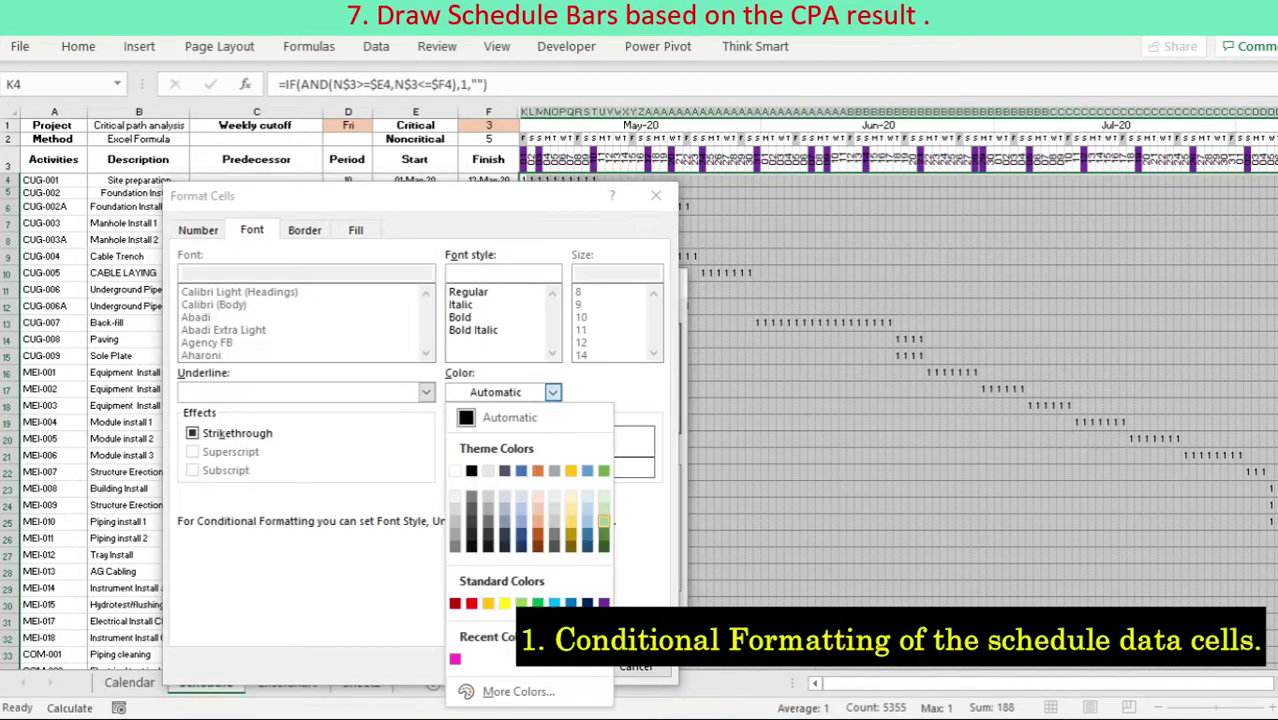
key("Escape")
key("Return")
key("Return")
key("ctrl+Home")
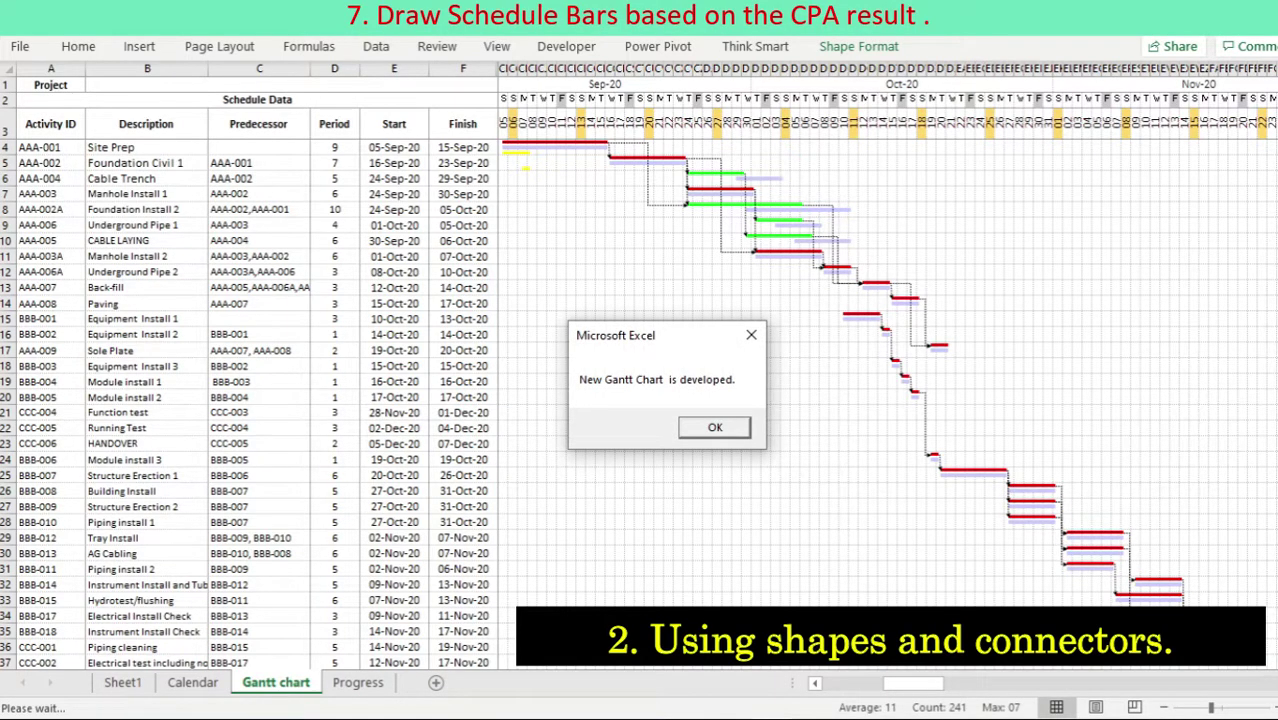
- Dismiss the completion message for the new Gantt chart
key("Return")
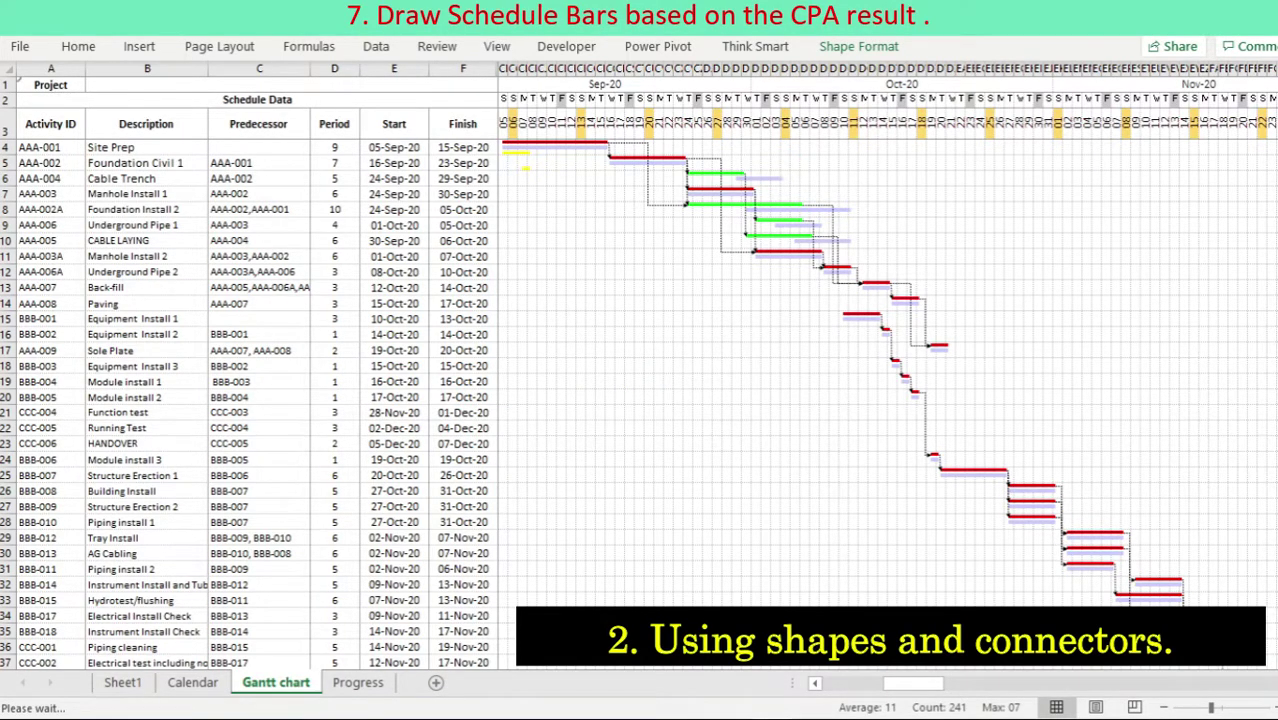